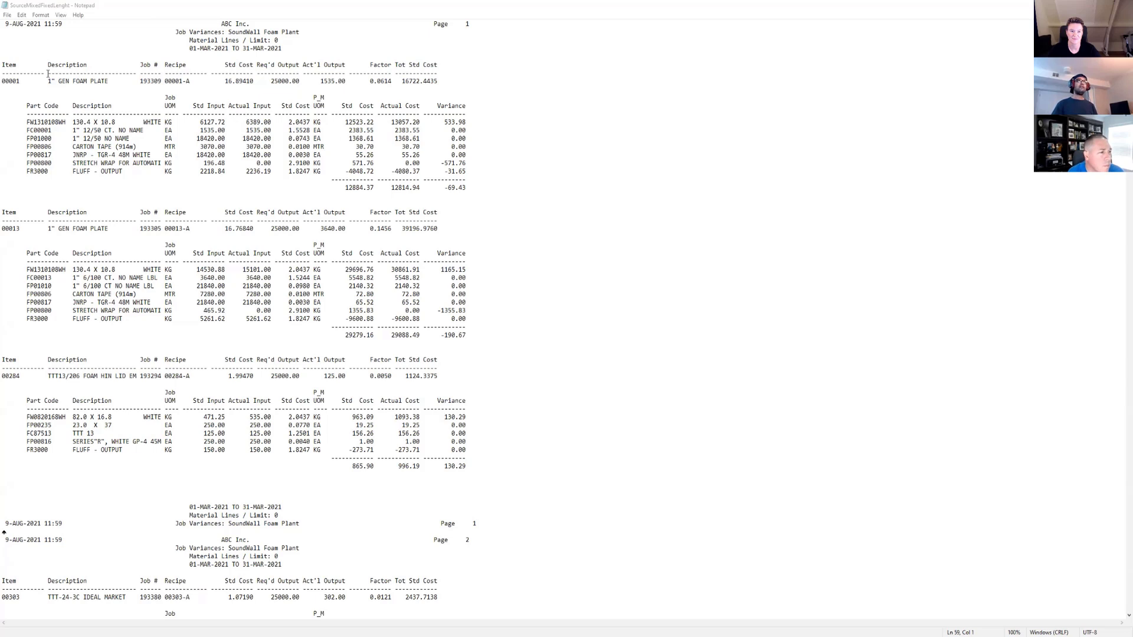
Examine the first record's item header block, dashed column-width lines and part detail table in the SourceMixedFixedLenght text report.
drag(48, 73, 136, 74)
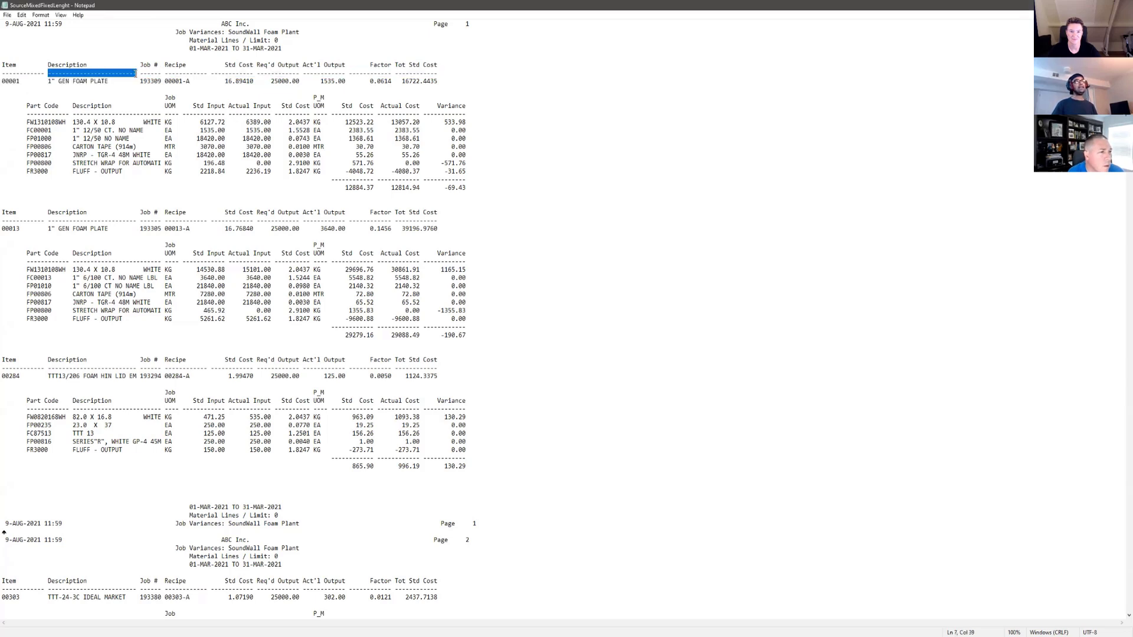
drag(45, 73, 257, 74)
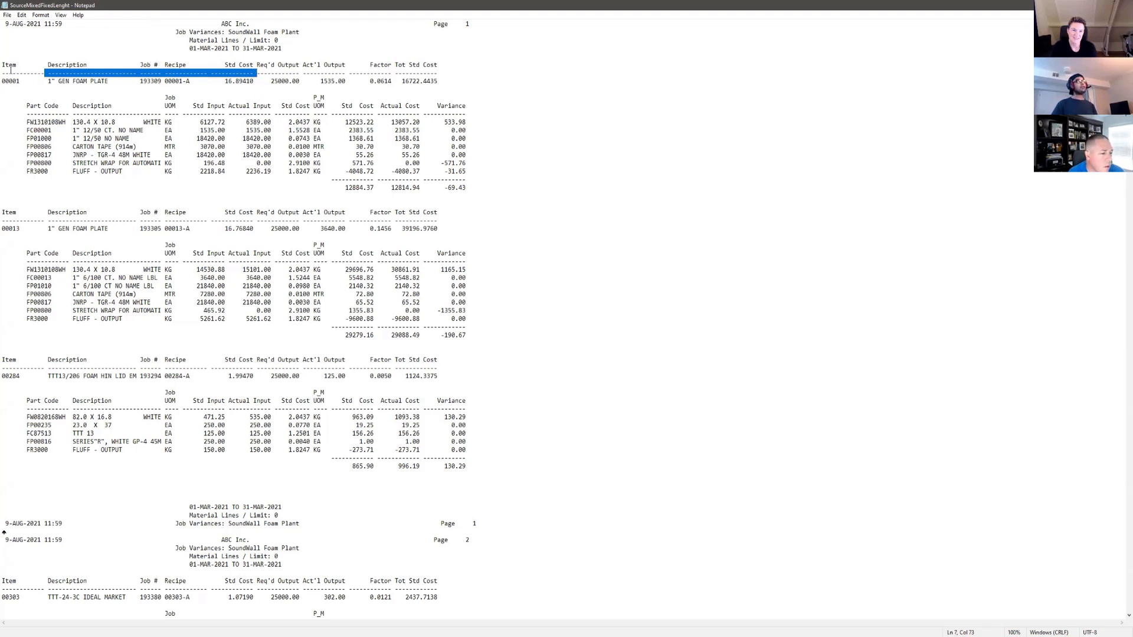
drag(4, 65, 423, 75)
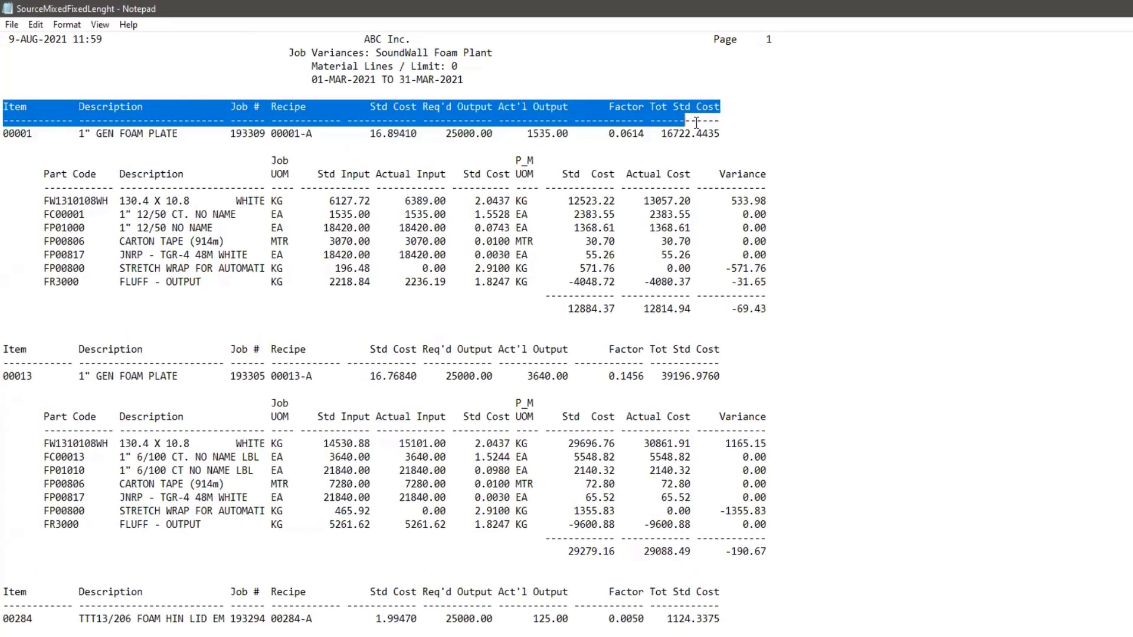
drag(697, 123, 718, 133)
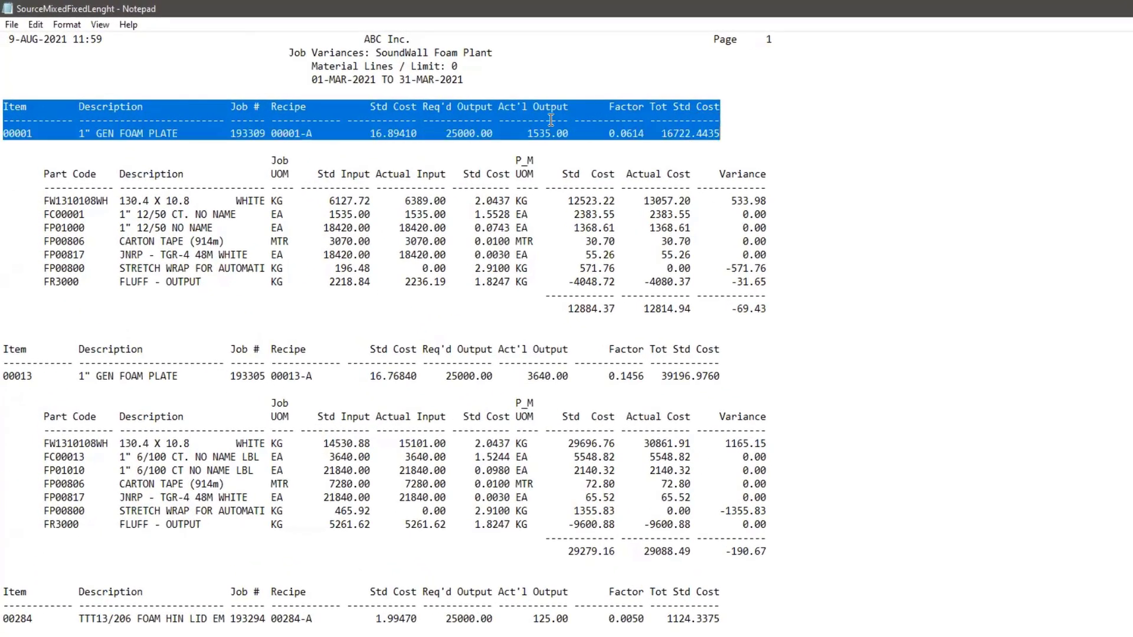
drag(44, 174, 754, 309)
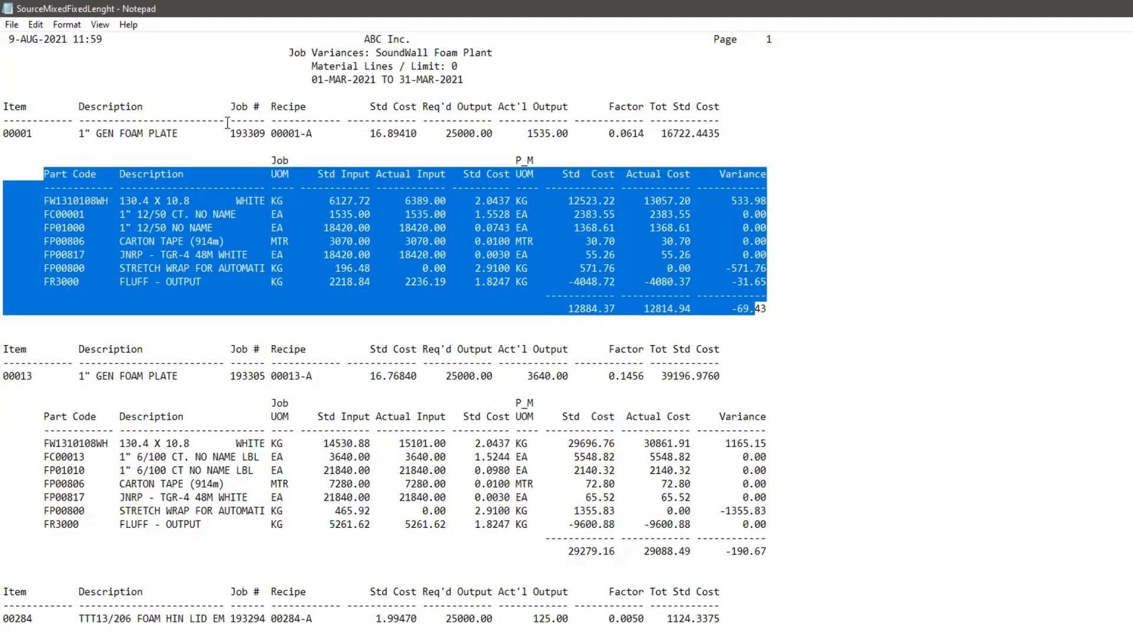
drag(226, 121, 79, 121)
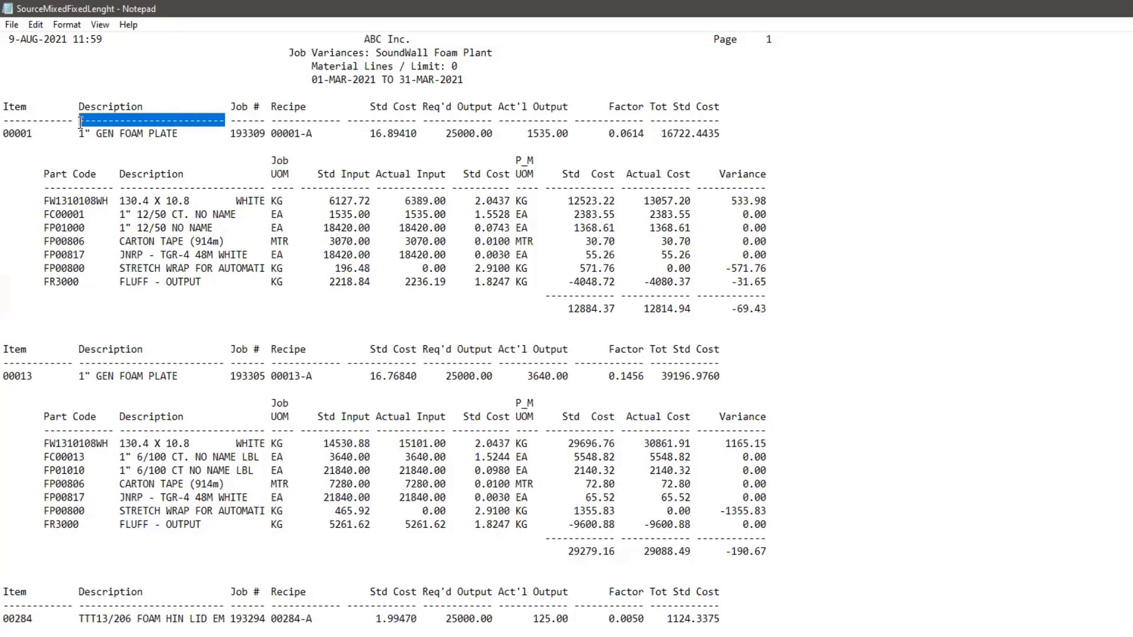
drag(3, 106, 715, 135)
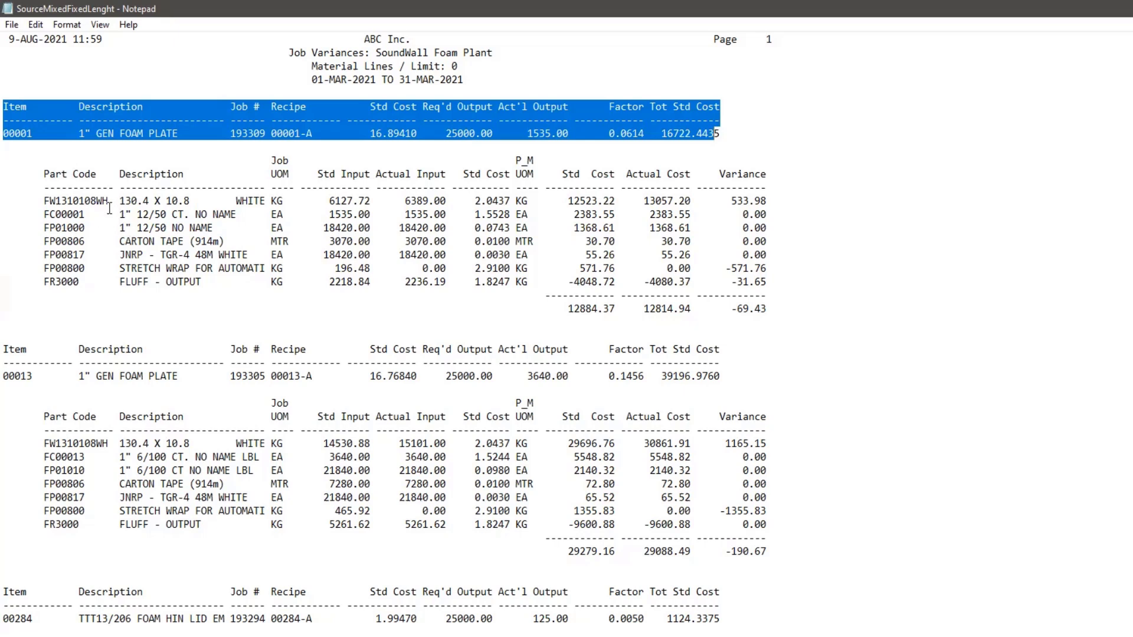
click(184, 159)
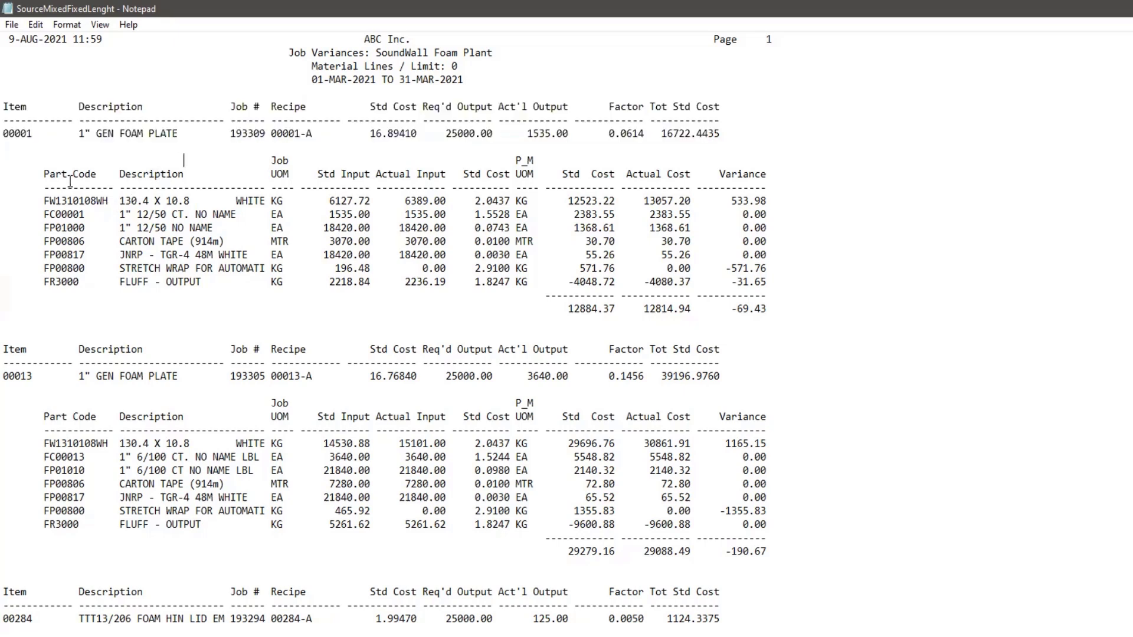
drag(41, 172, 761, 306)
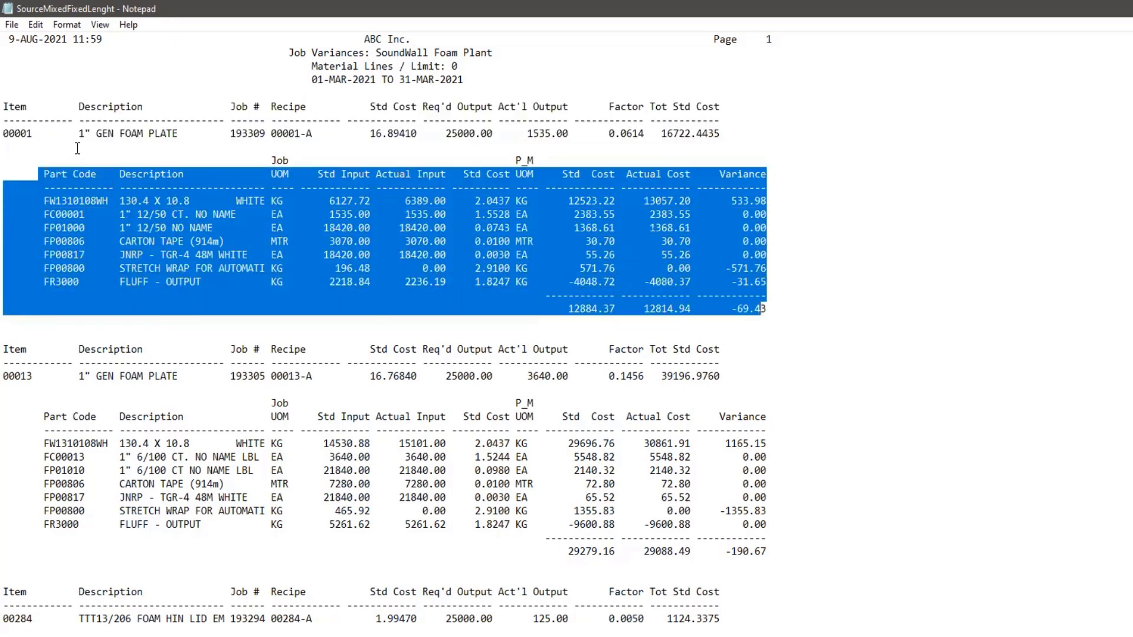
Examine how the item and job numbers of items 00001 and 00013 relate to the part detail tables beneath them.
drag(34, 133, 7, 135)
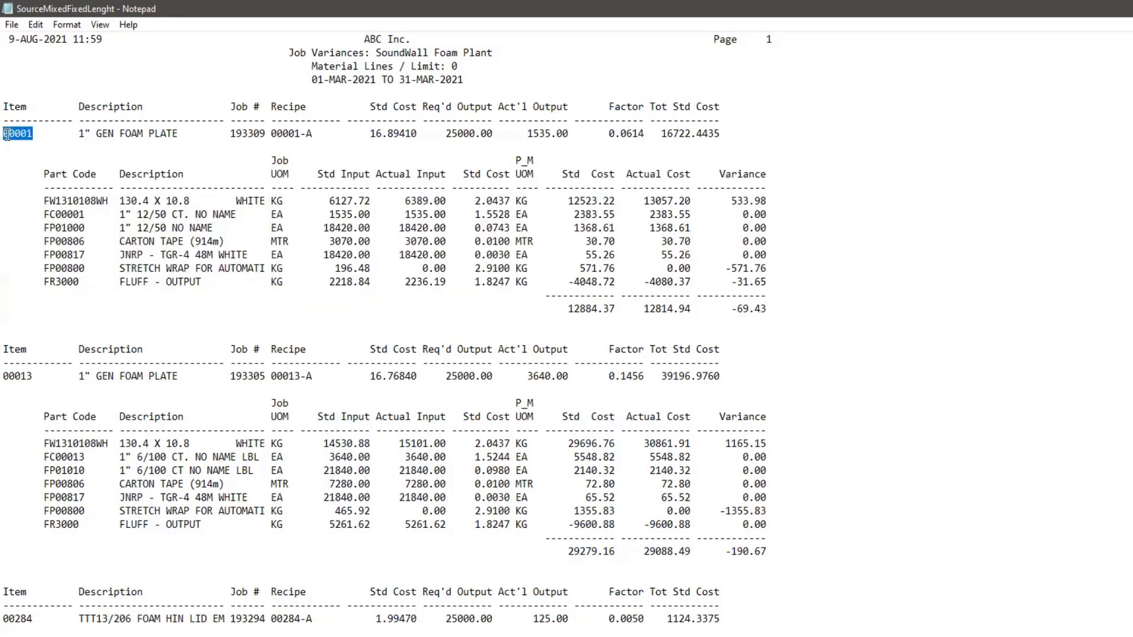
click(225, 134)
shift+click(254, 134)
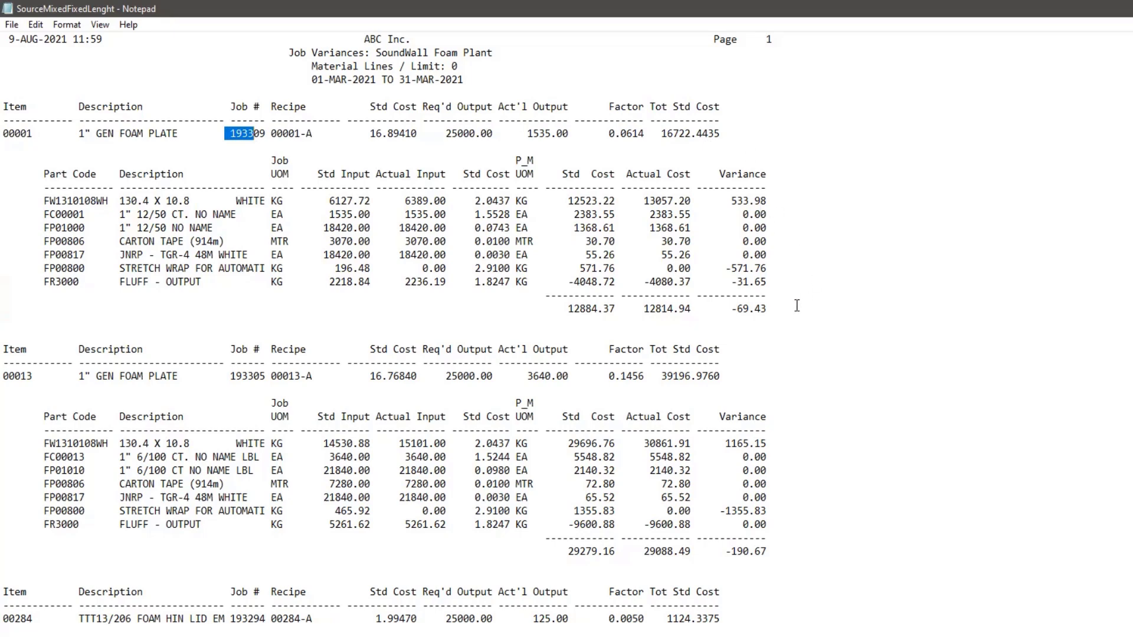
drag(781, 298, 44, 174)
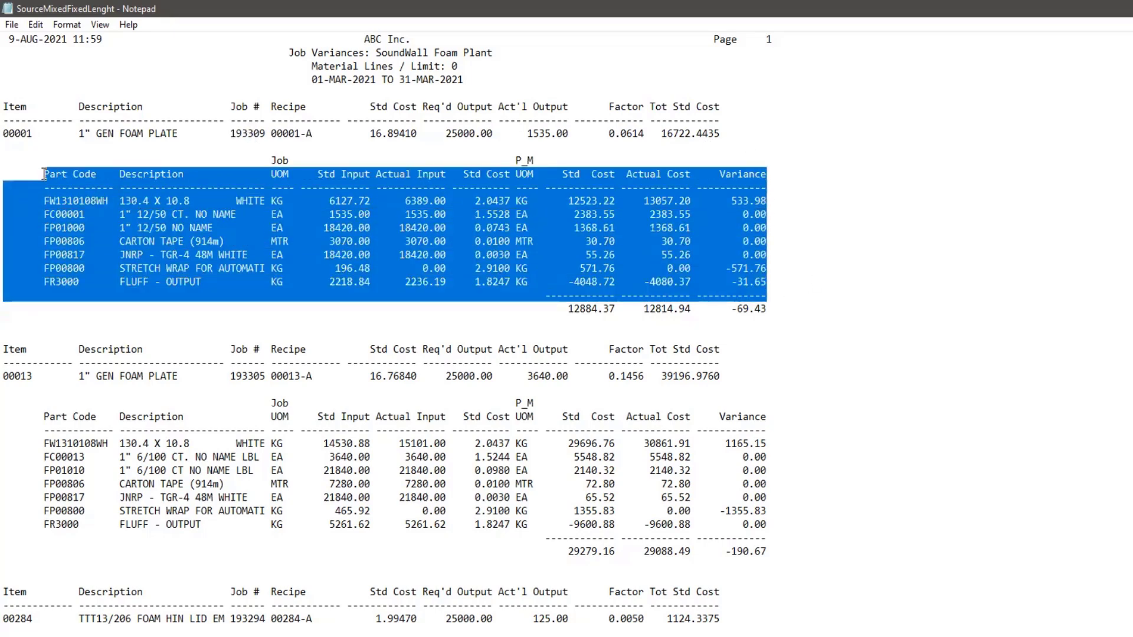
drag(4, 376, 44, 376)
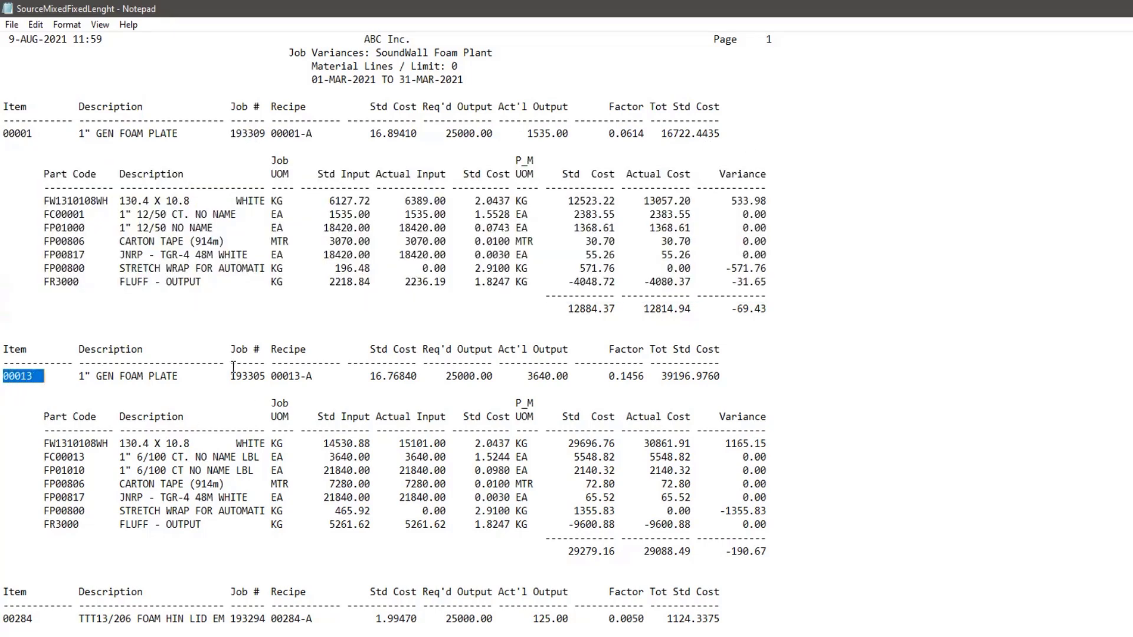
drag(230, 376, 254, 376)
drag(38, 417, 767, 525)
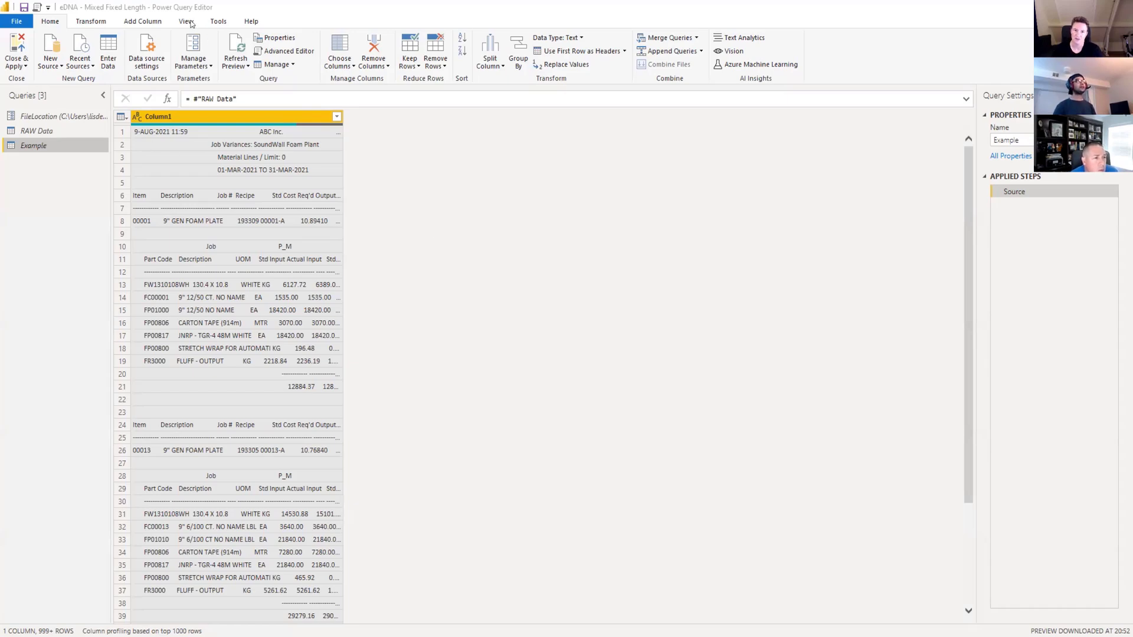
In Power Query Editor, preview the Example query in a monospaced font with Column1 widened, and restore the narrow column and proportional font.
click(188, 22)
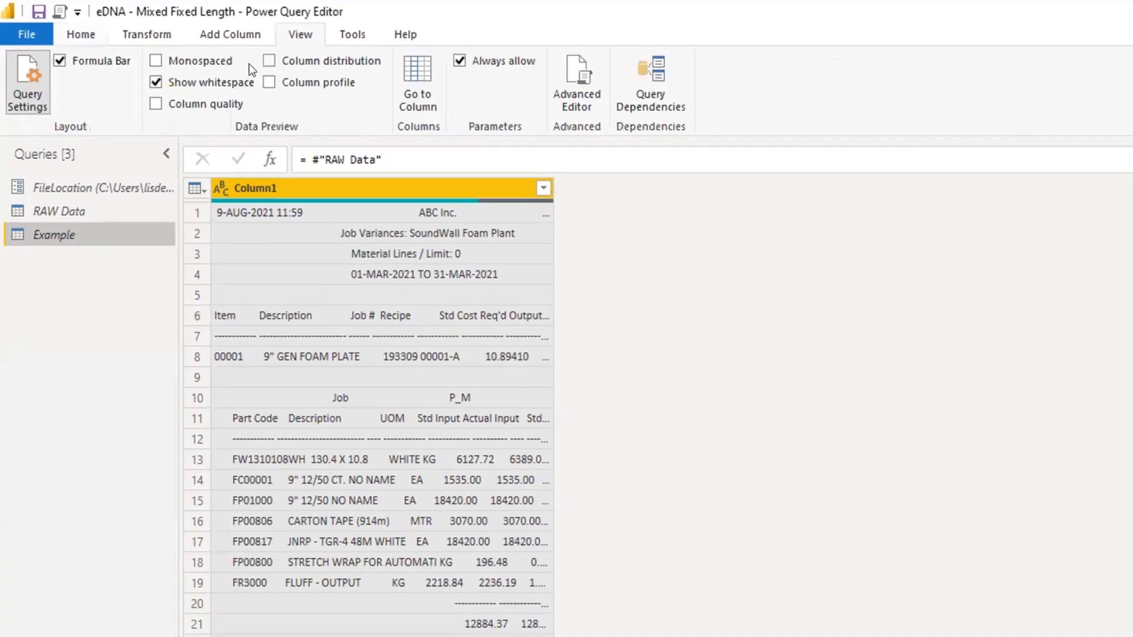
click(155, 60)
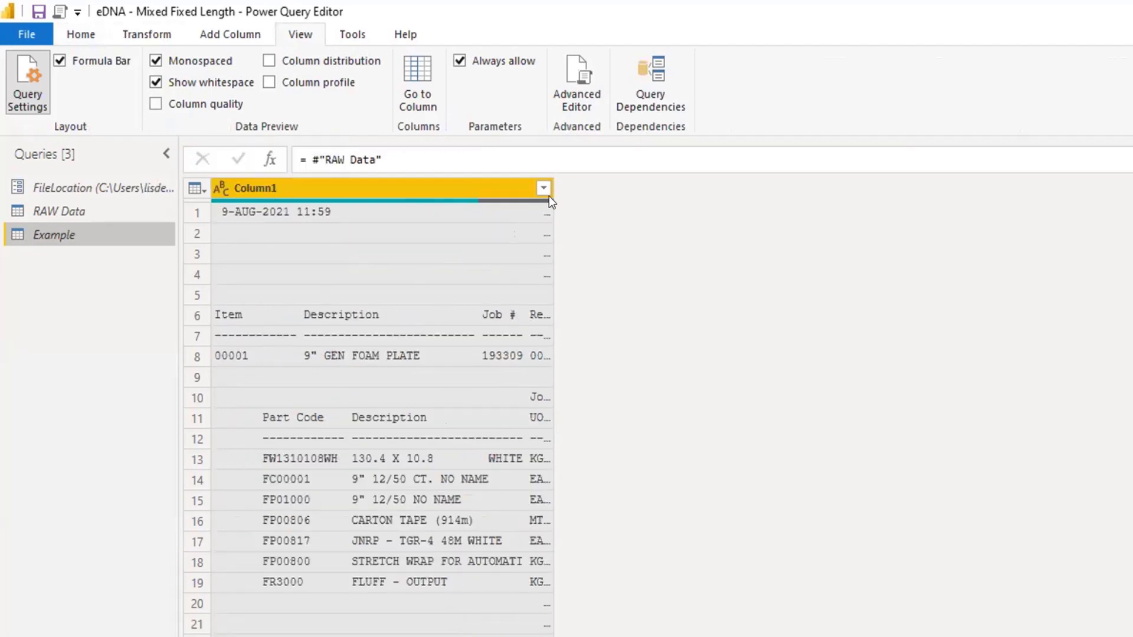
drag(554, 188, 1022, 188)
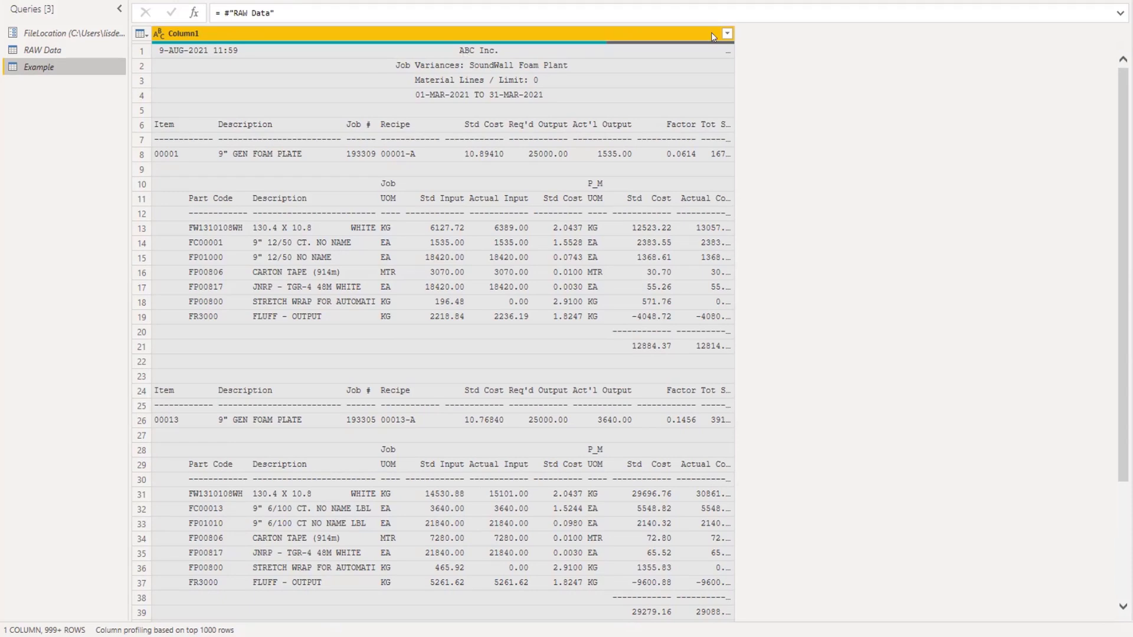
drag(730, 33, 292, 33)
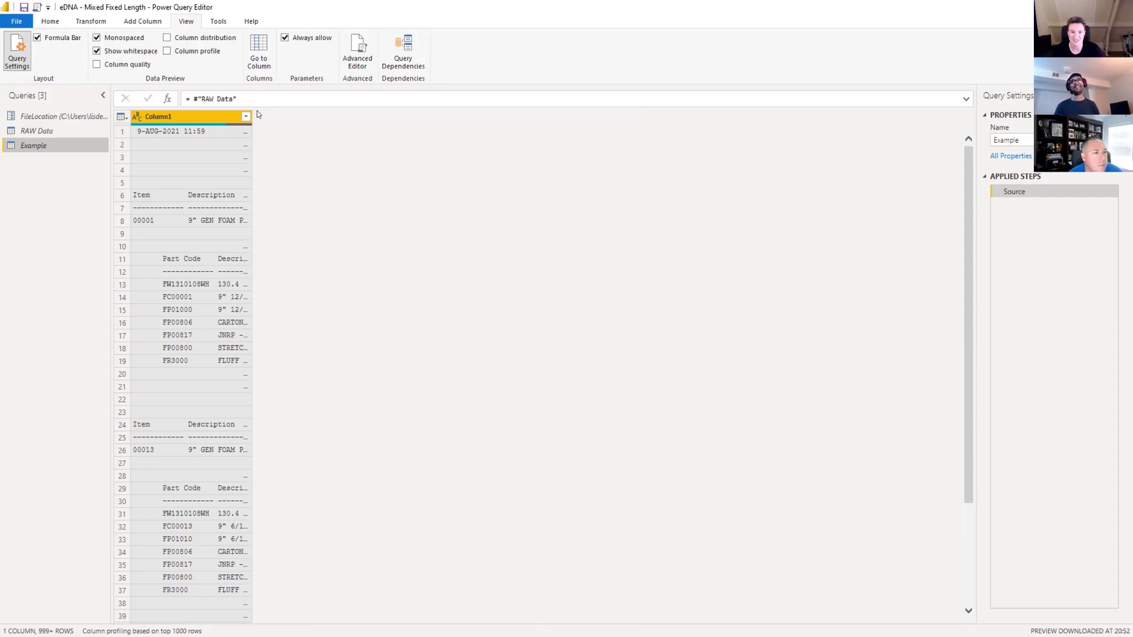
drag(252, 116, 279, 116)
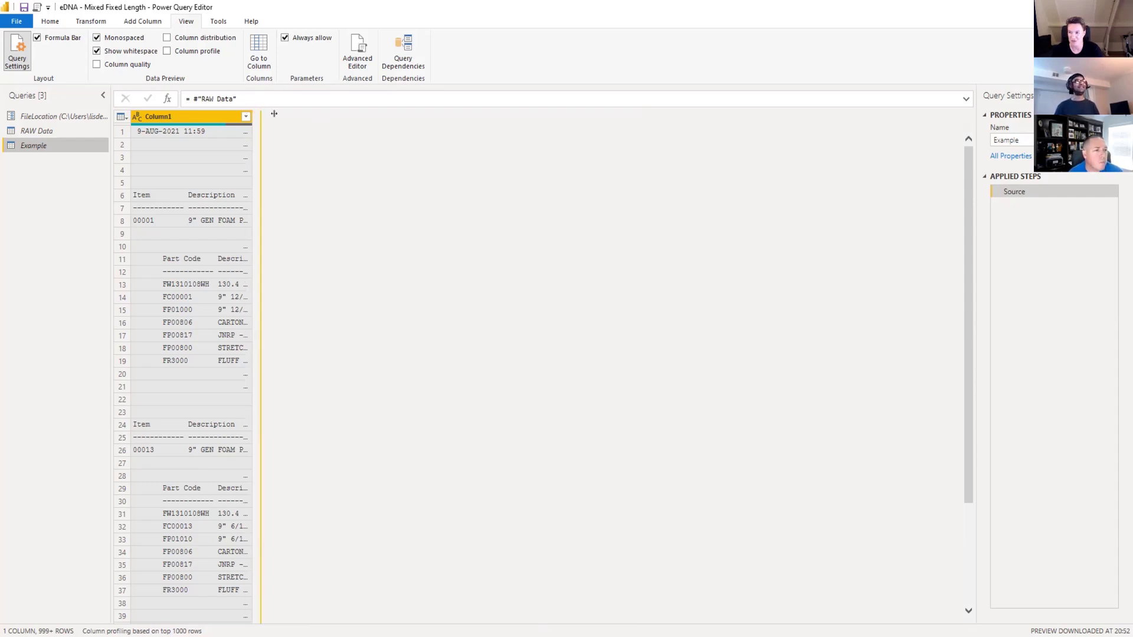
click(96, 38)
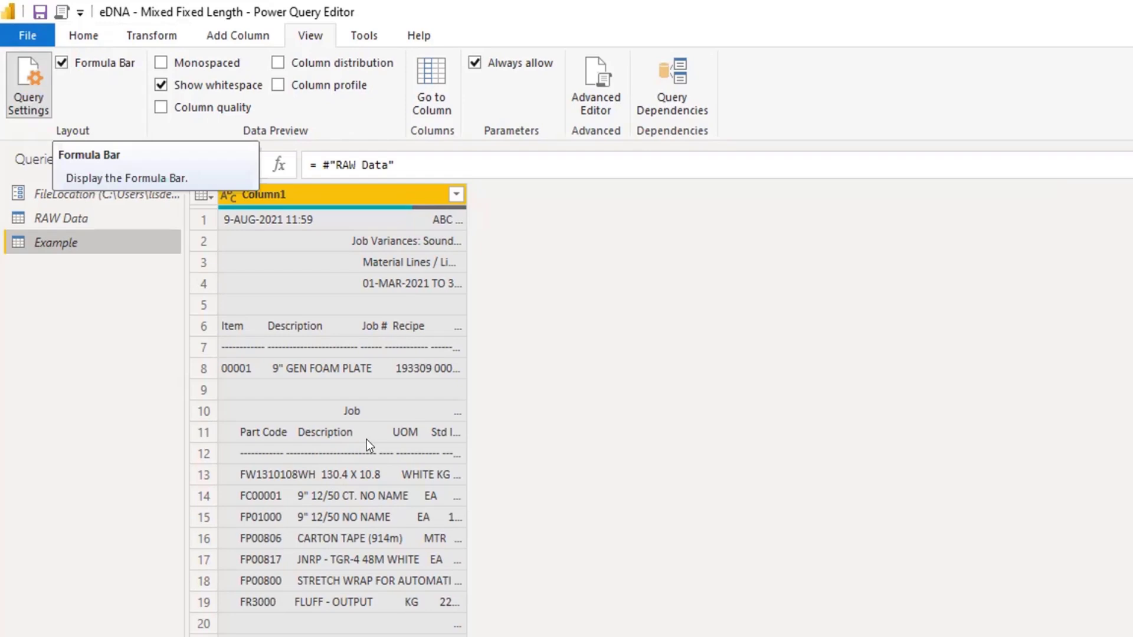
Inspect the FileLocation parameter and its use in the source formula of the RAW Data query.
click(83, 36)
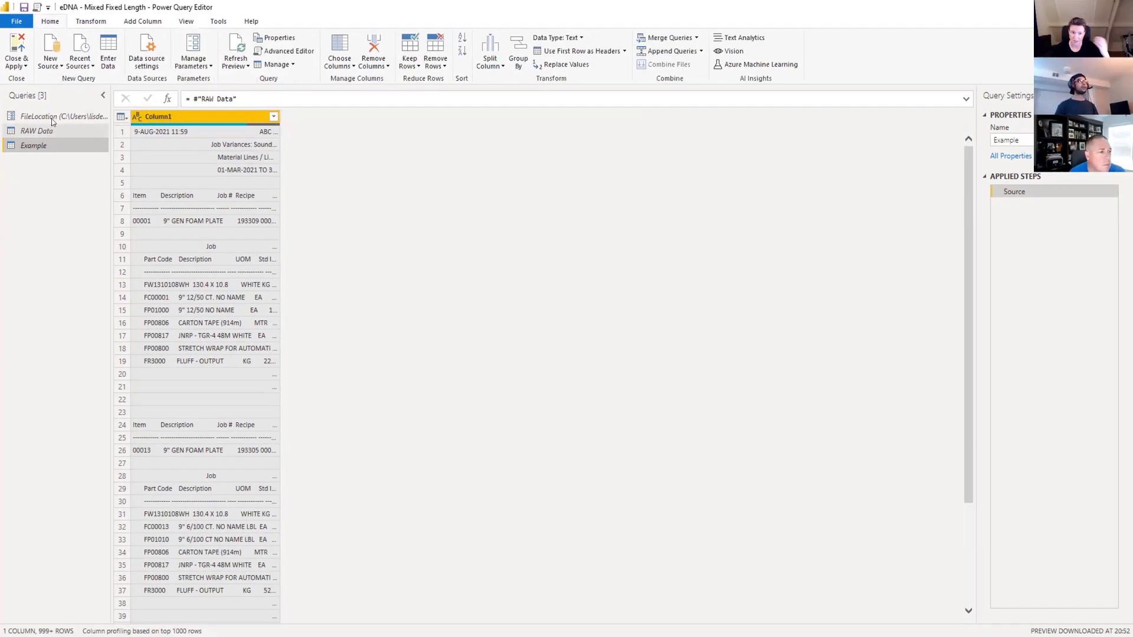
click(52, 118)
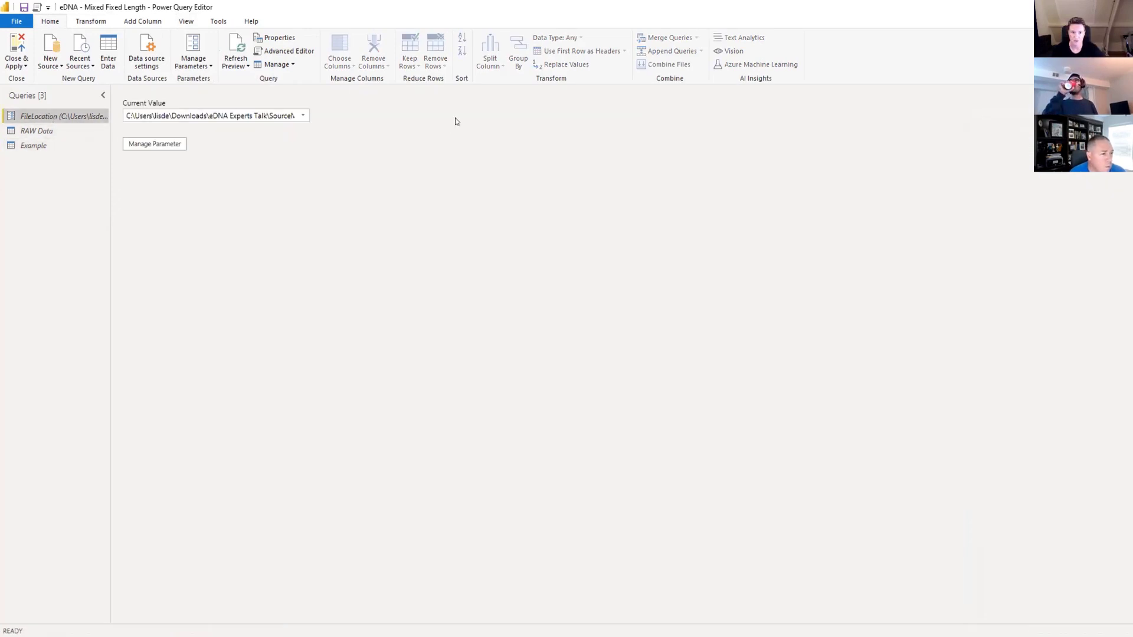
click(50, 131)
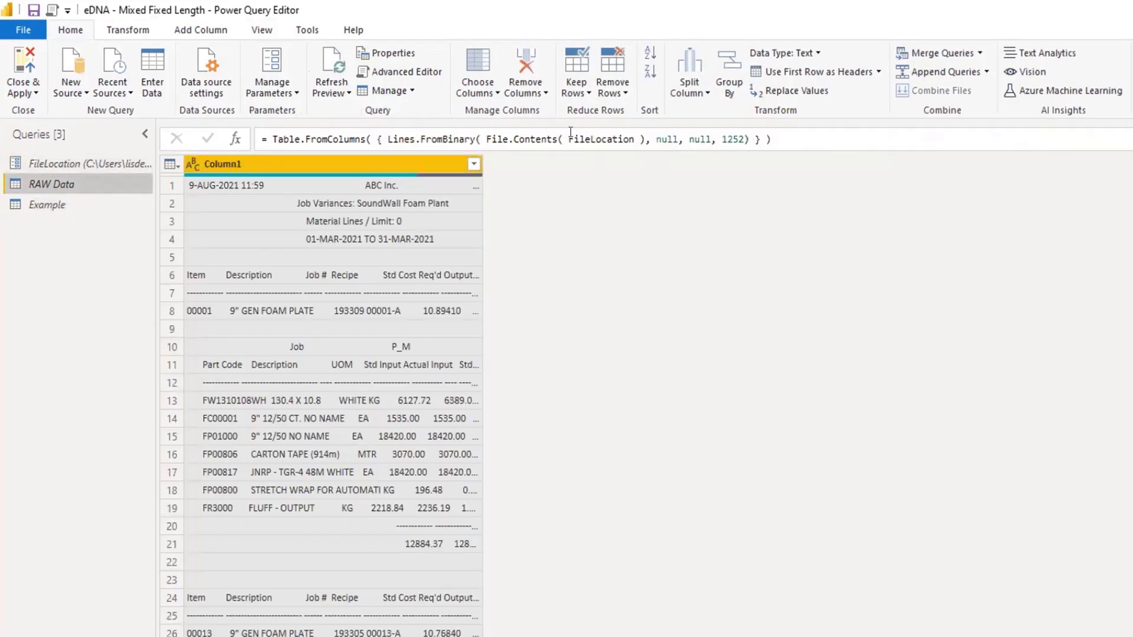
drag(571, 139, 634, 139)
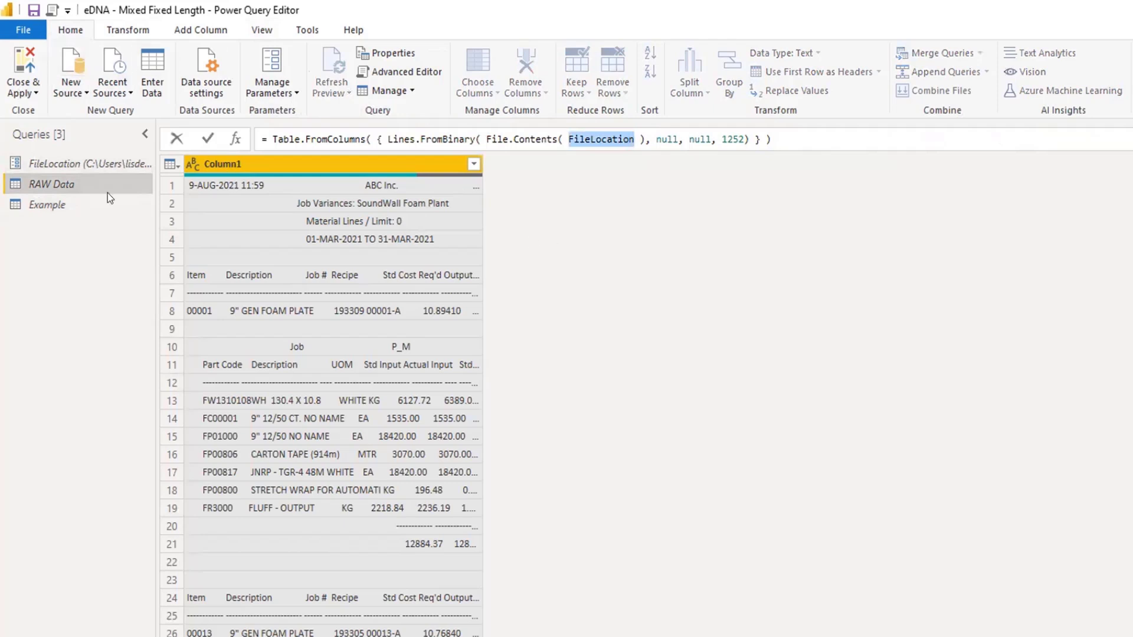
Add an index column starting from 0 to the Example query.
click(70, 207)
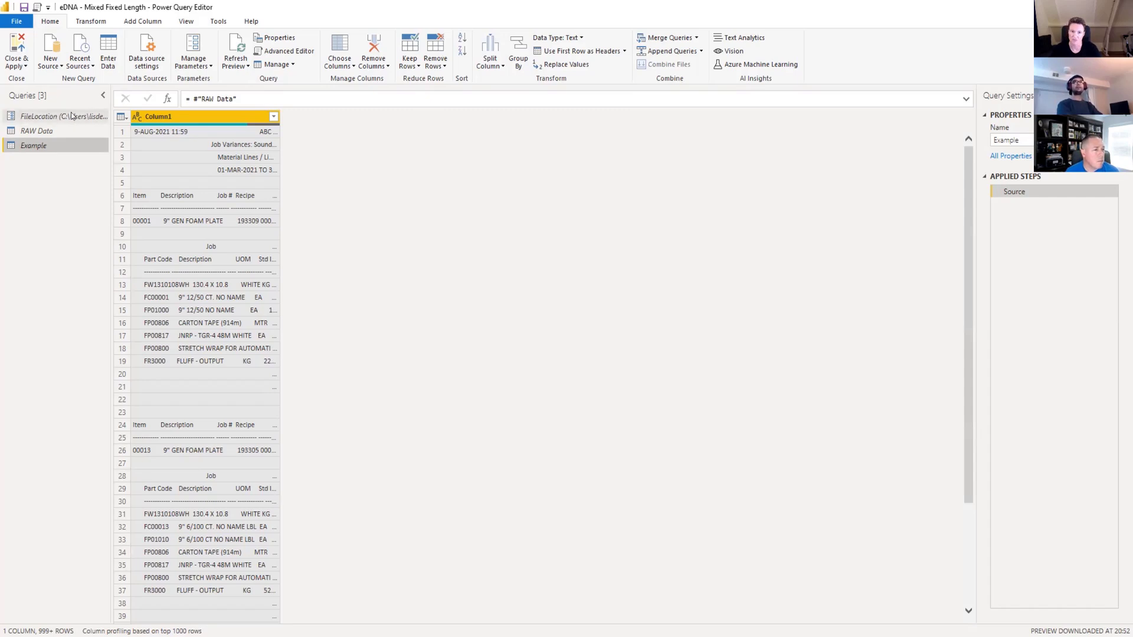
click(120, 118)
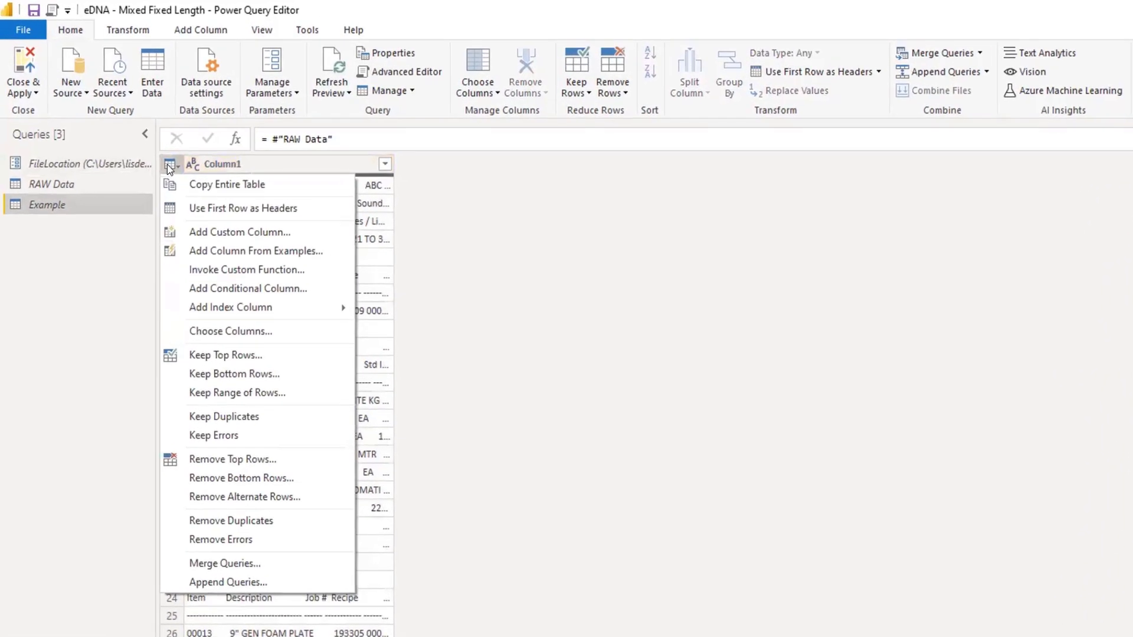
mouse_move(230, 311)
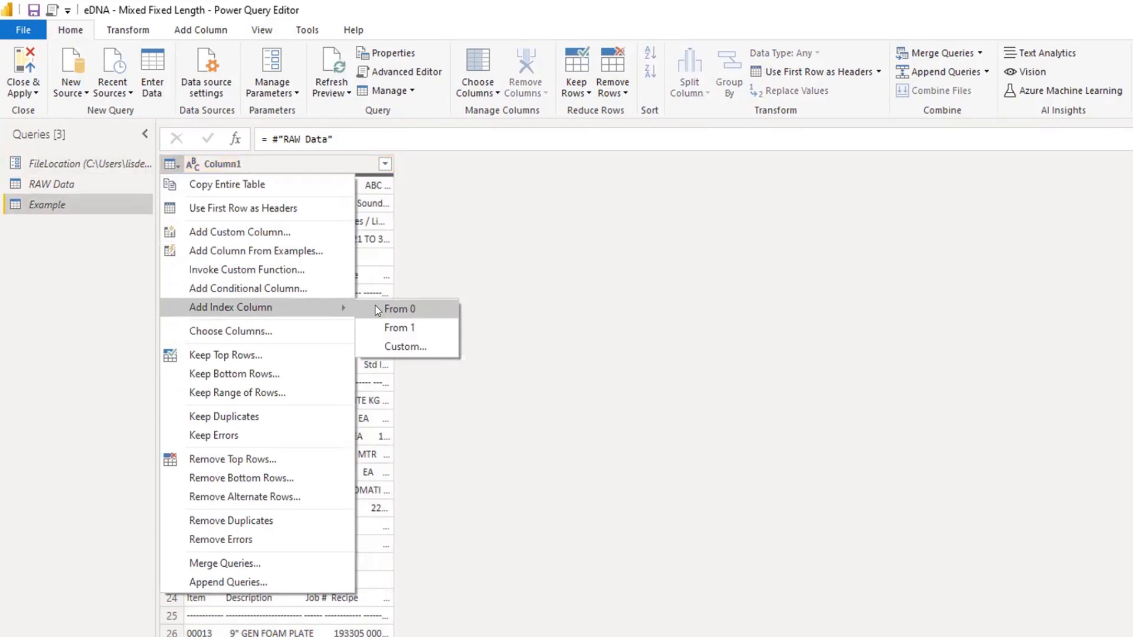
click(396, 309)
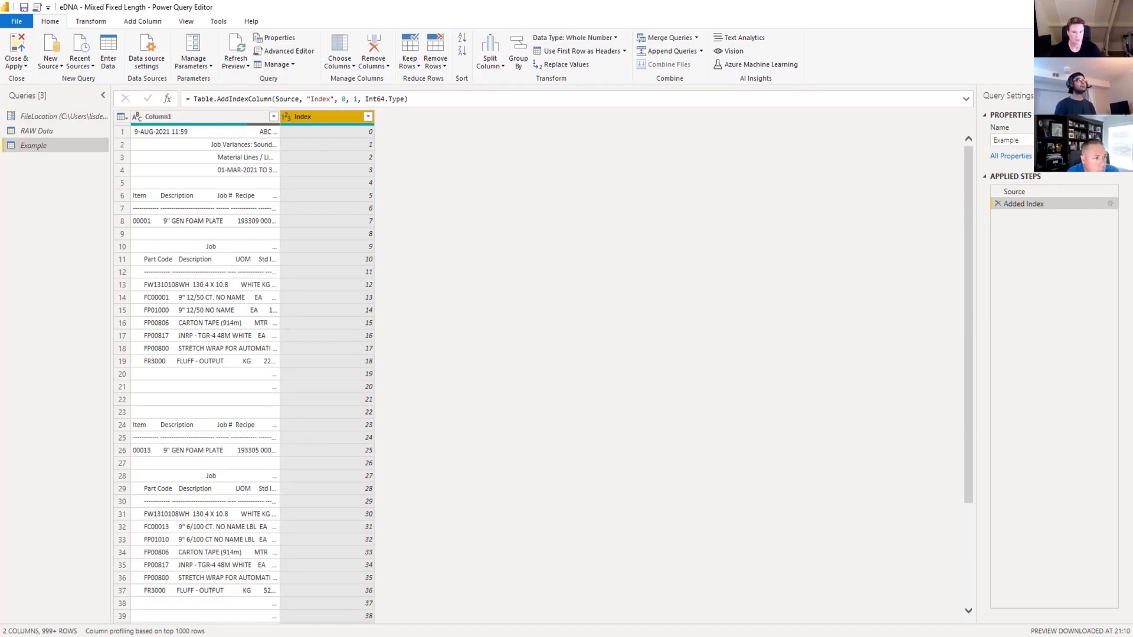
Copy the item header text from row 6 of Column1 and paste it as the formula of a new blank query.
click(180, 201)
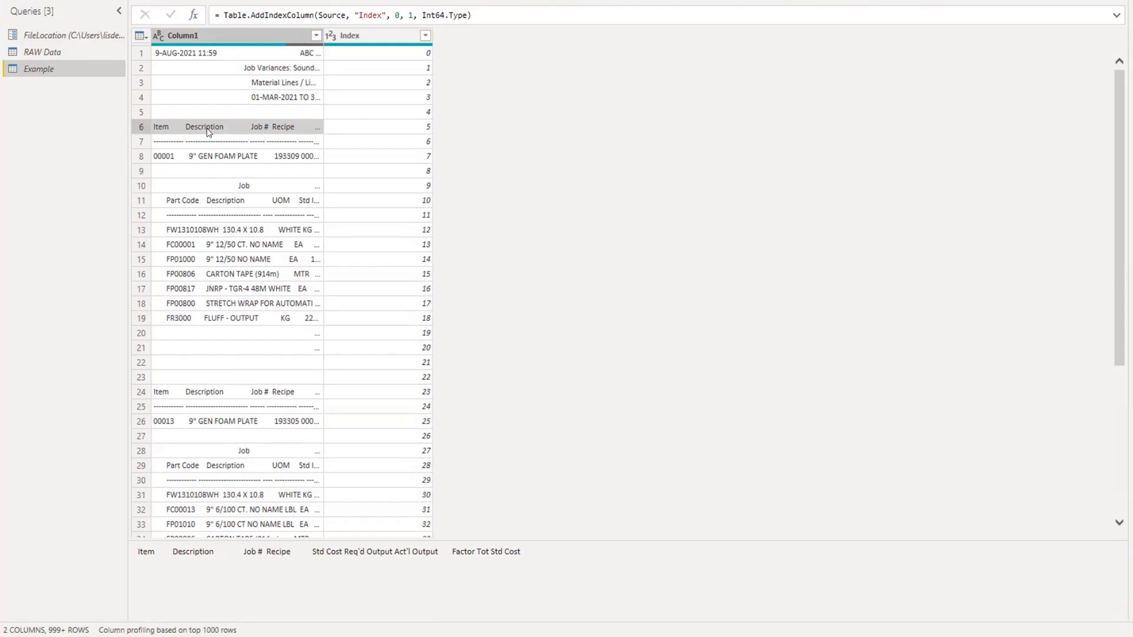
right_click(207, 131)
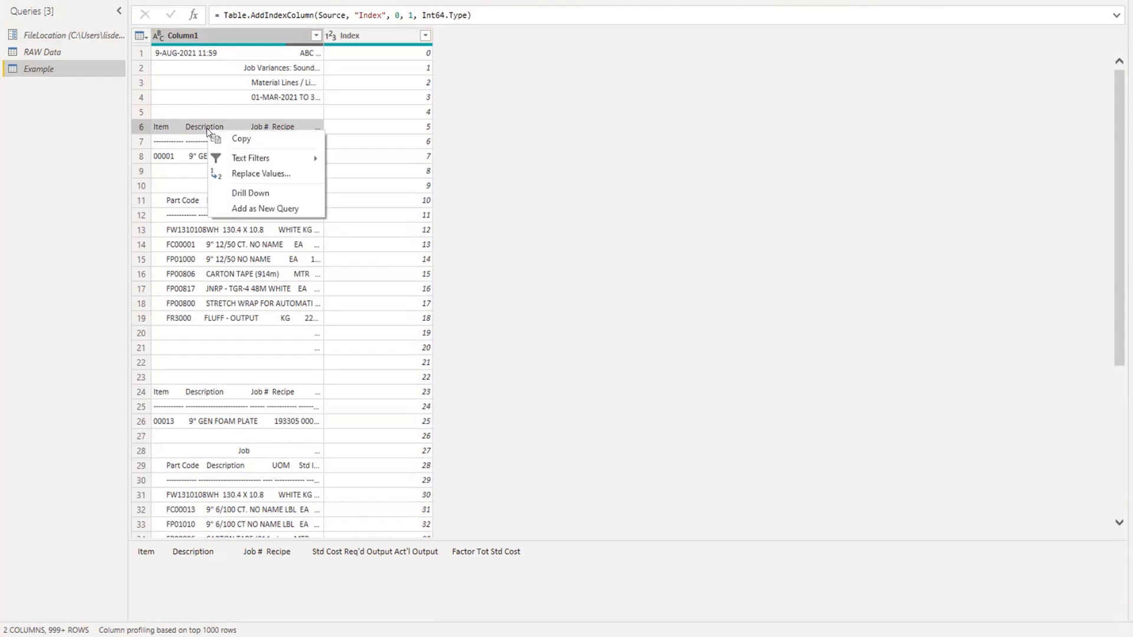
click(273, 143)
right_click(91, 98)
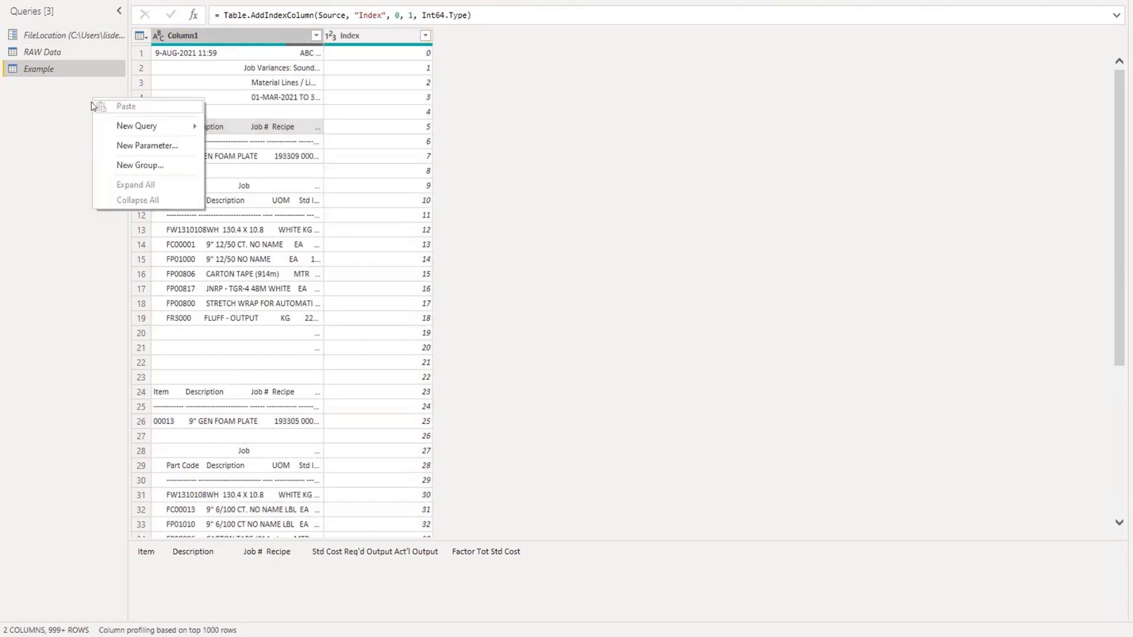
mouse_move(144, 119)
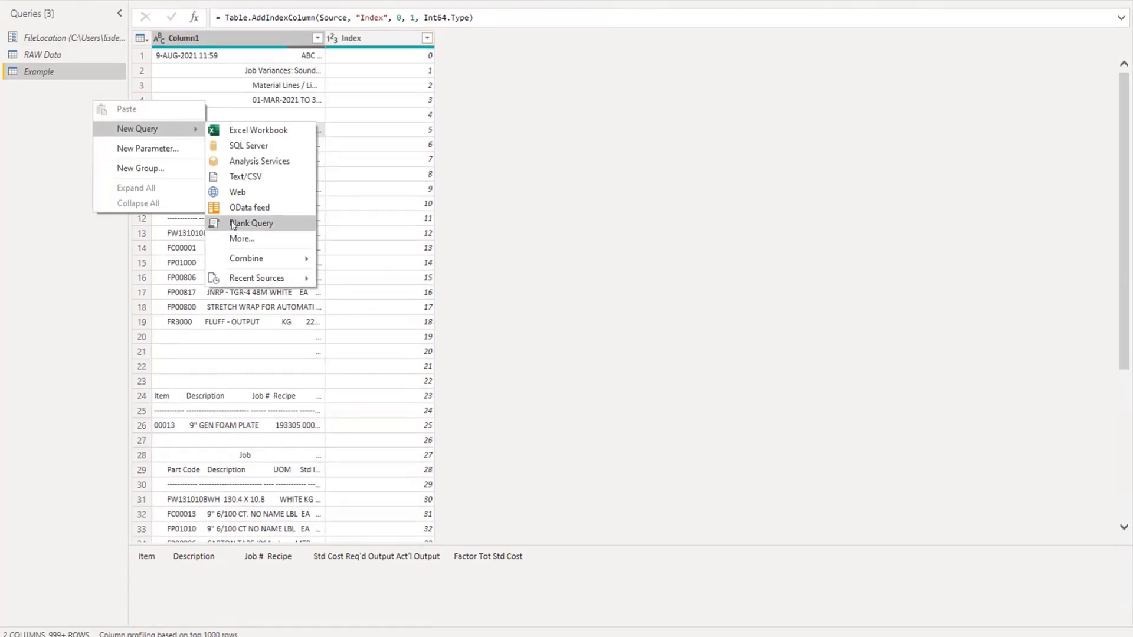
click(242, 219)
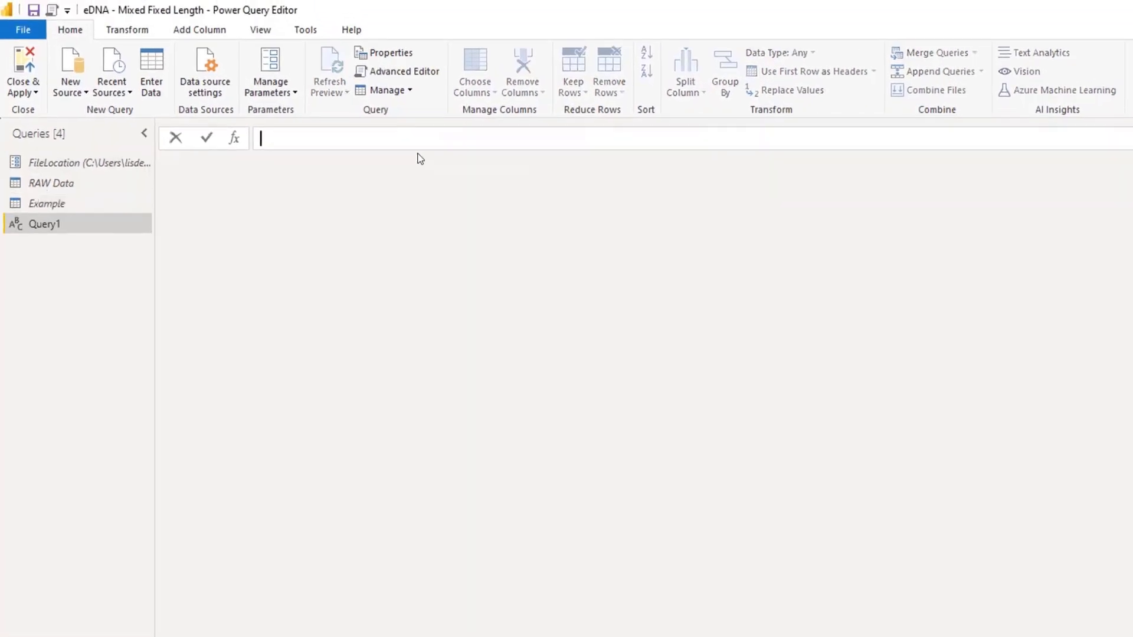
key(ctrl+v)
key(Return)
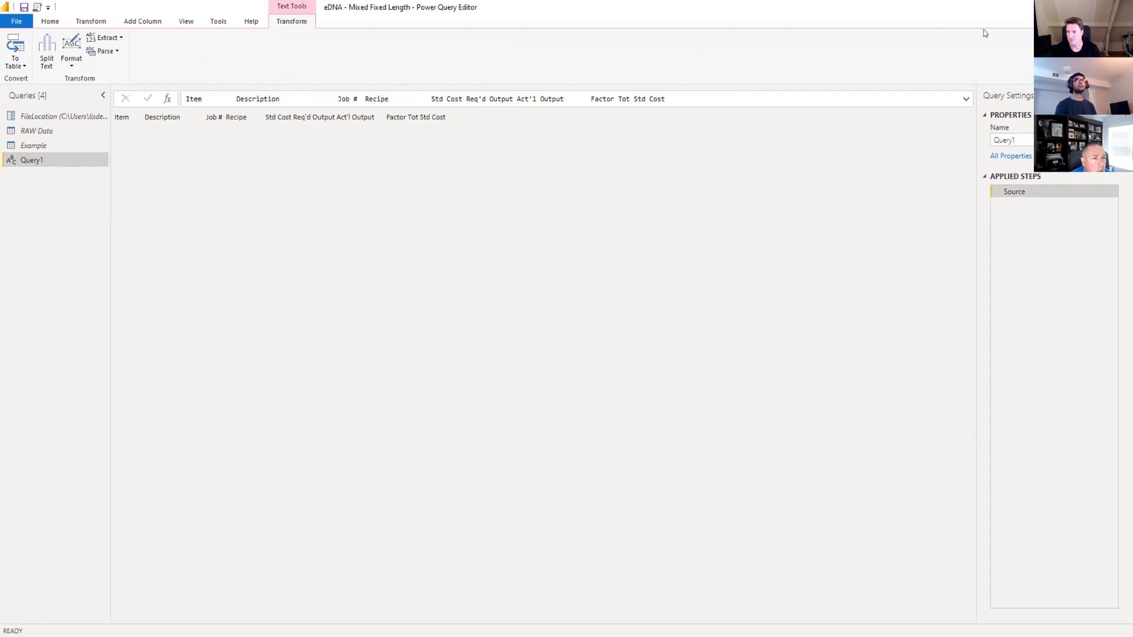
Rename the new item header text query as HeaderID.
click(1015, 140)
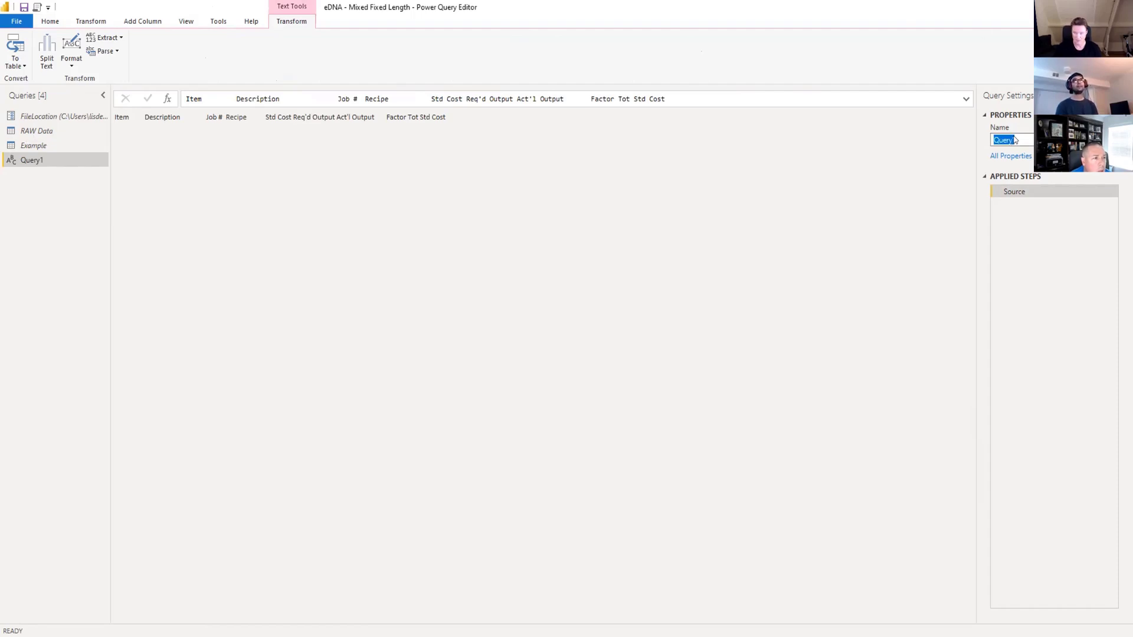
text(Hea)
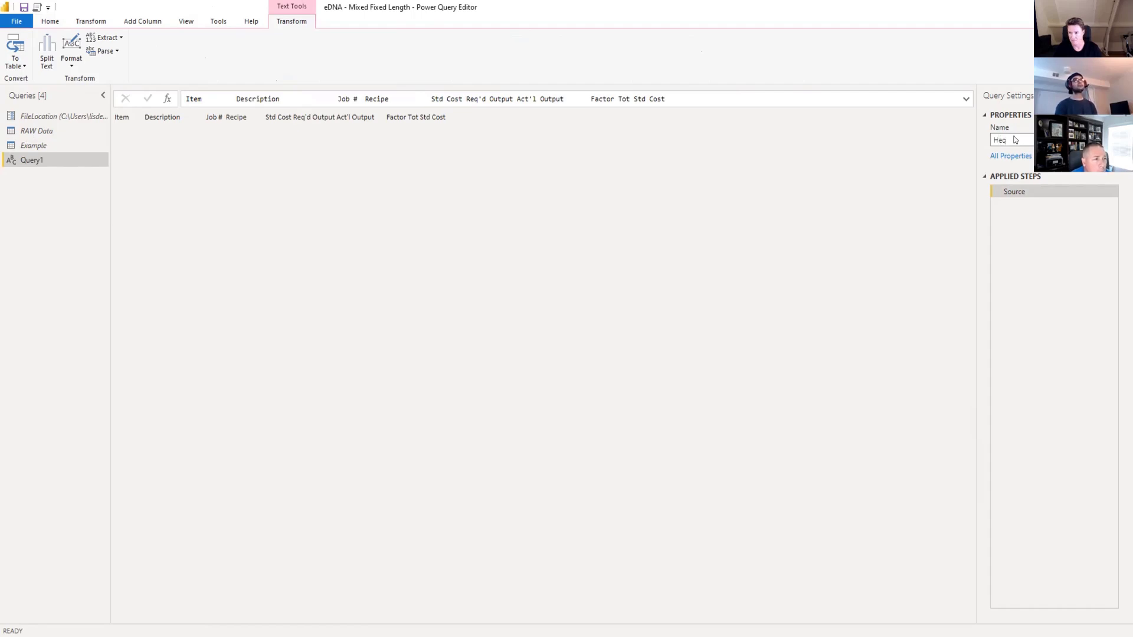
key(BackSpace)
text(ade)
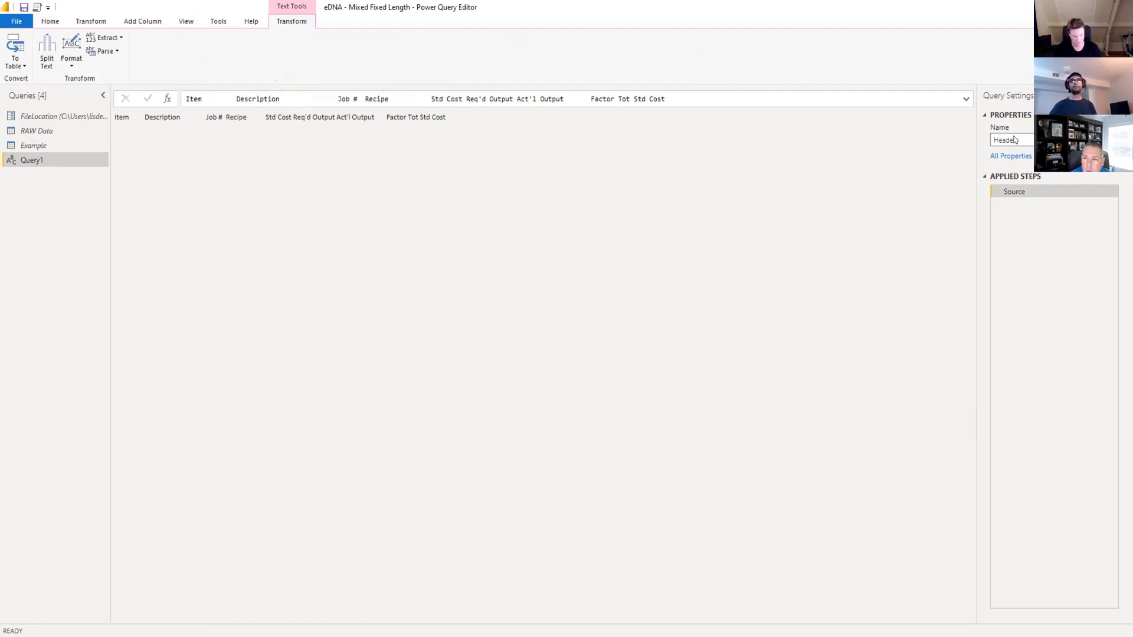
text(rID)
key(Return)
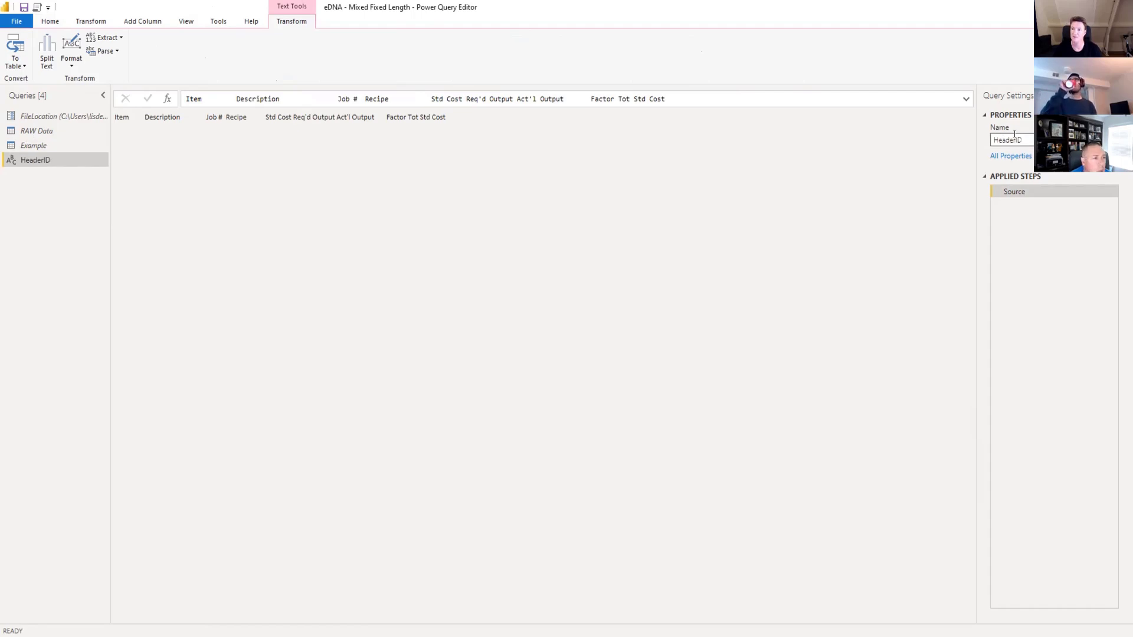
Copy the Part Code header text from row 11 of Column1 in the Example query and paste it as the formula of a new blank query.
click(67, 145)
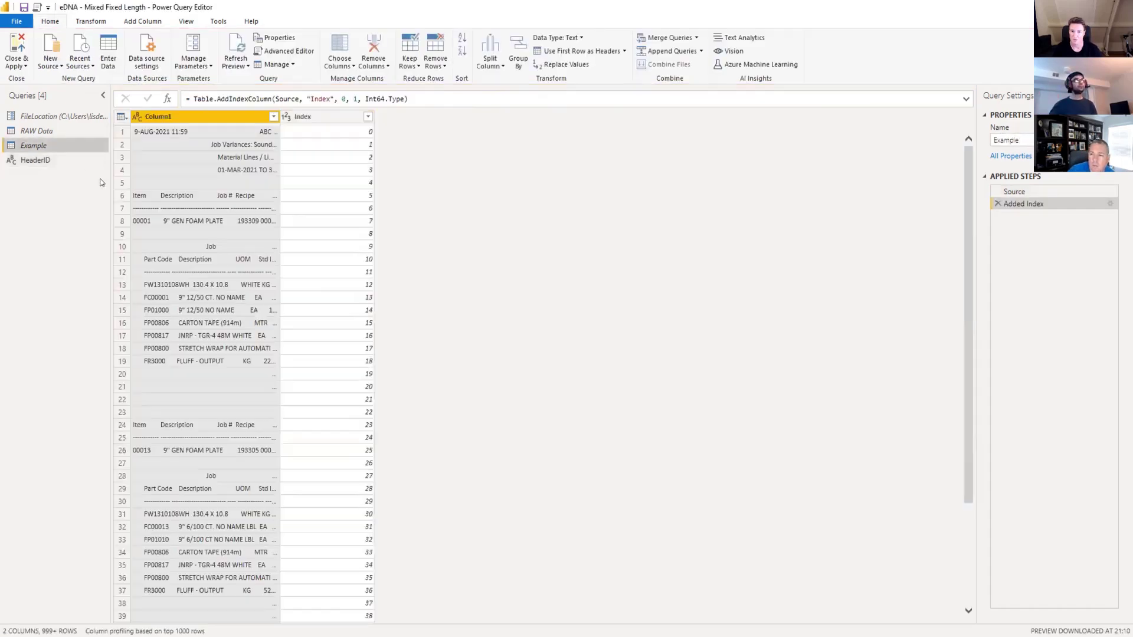
click(199, 261)
right_click(199, 261)
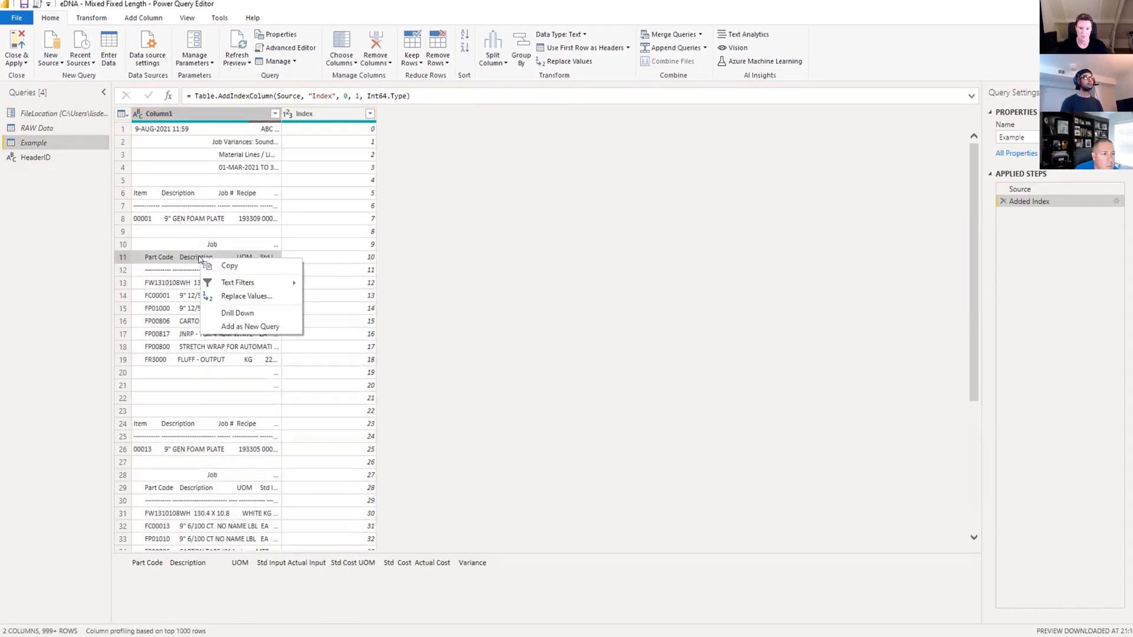
click(219, 266)
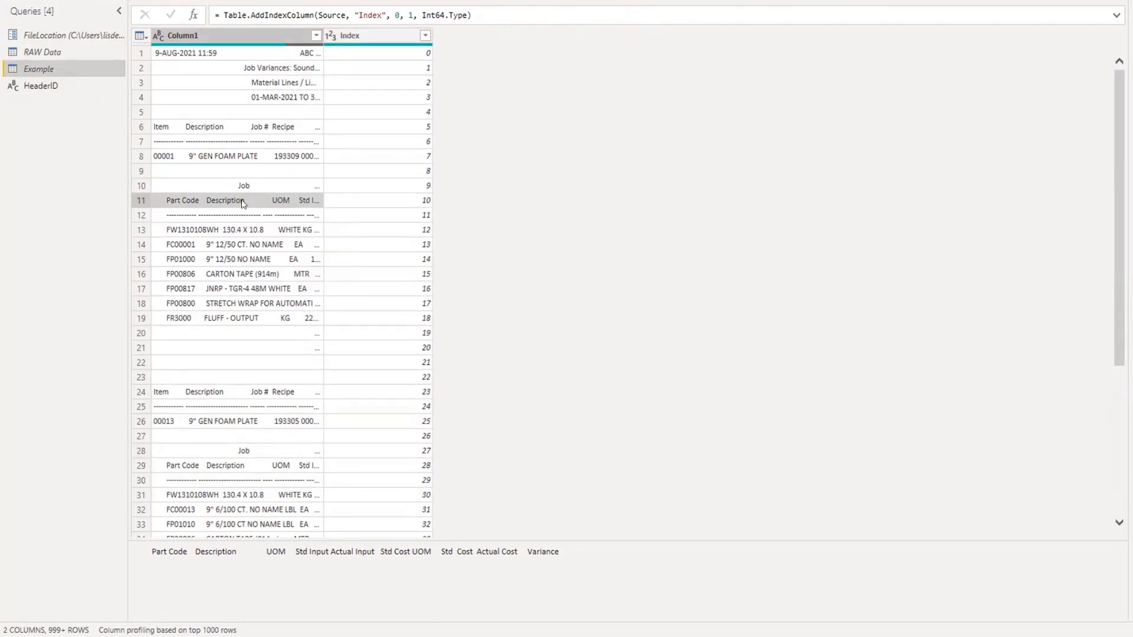
right_click(69, 107)
mouse_move(94, 140)
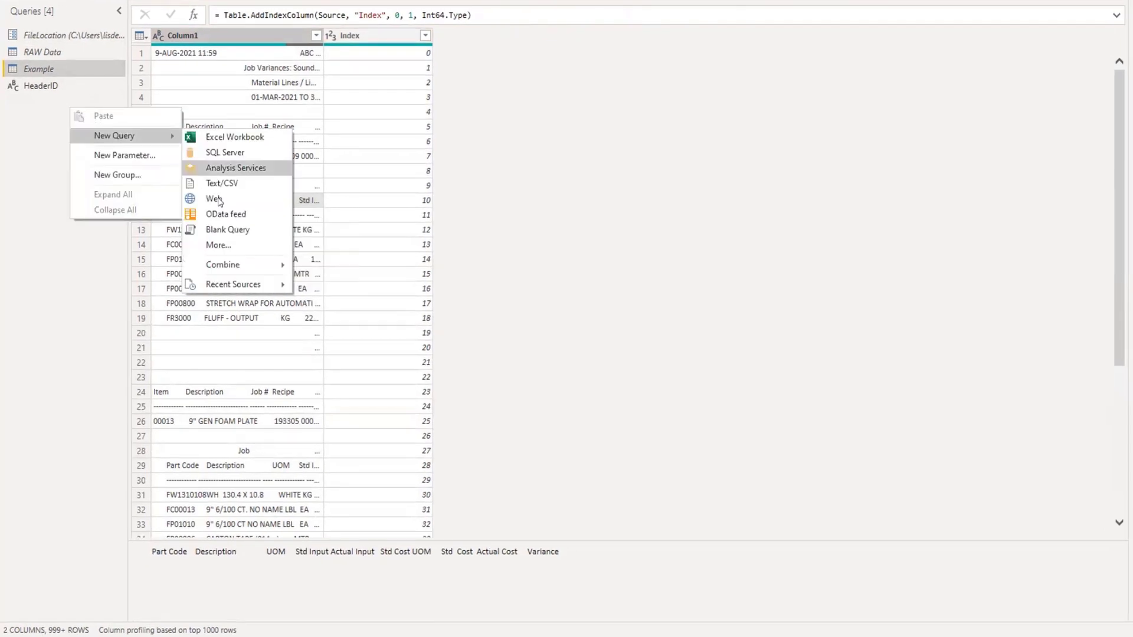
click(225, 230)
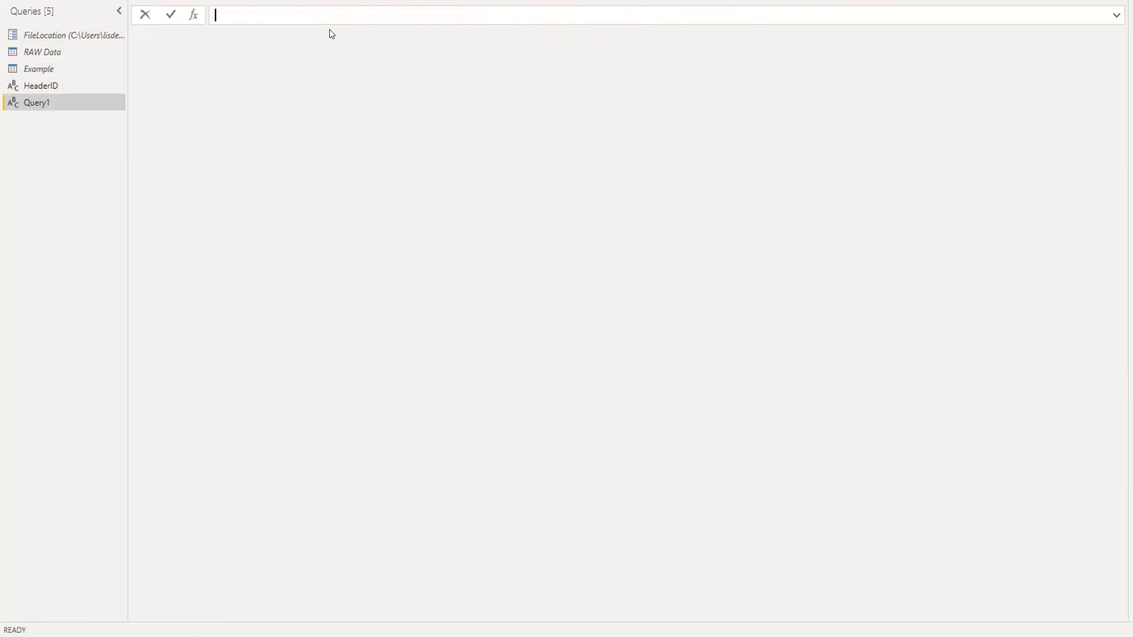
key(ctrl+v)
key(Return)
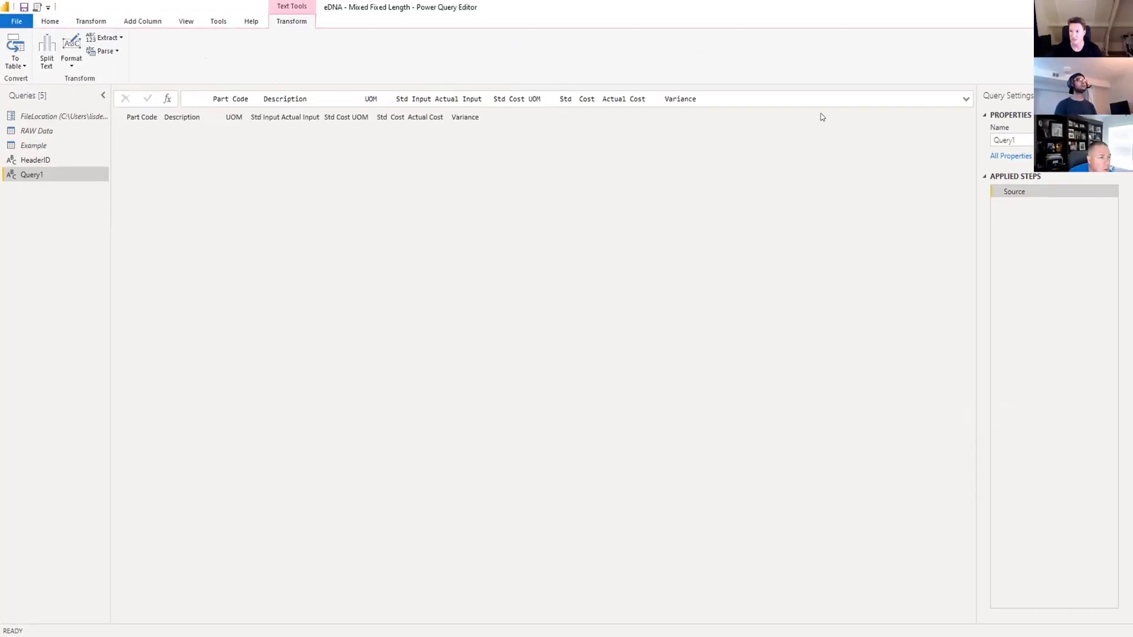
Rename the query holding the Part Code header text as DetailID.
double_click(1003, 140)
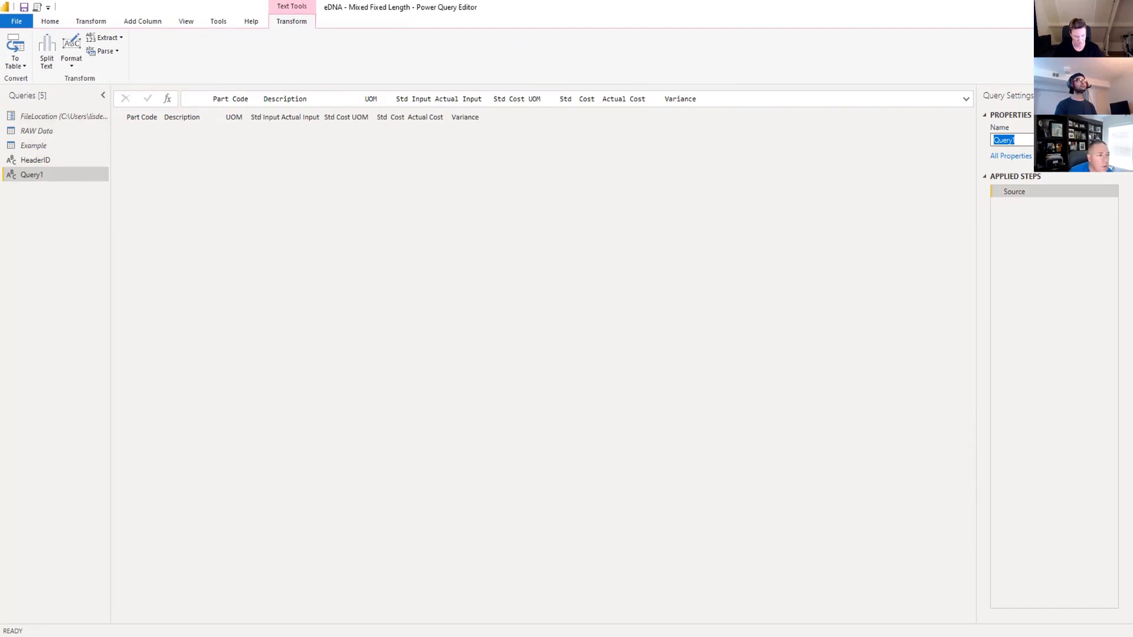
text(Detail)
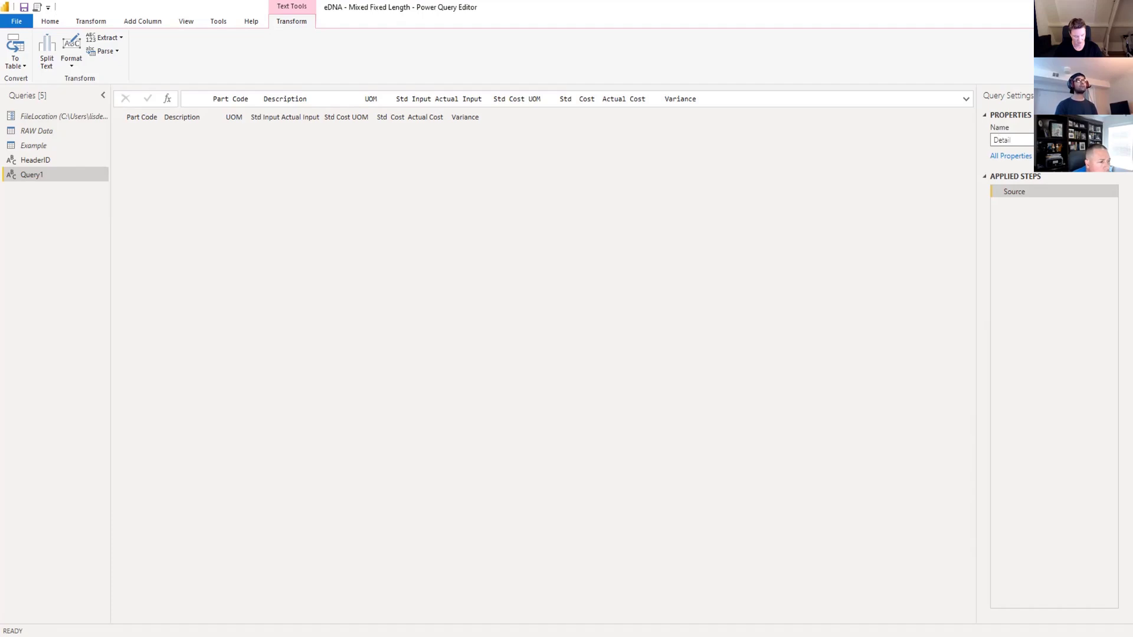
text(ID)
key(Return)
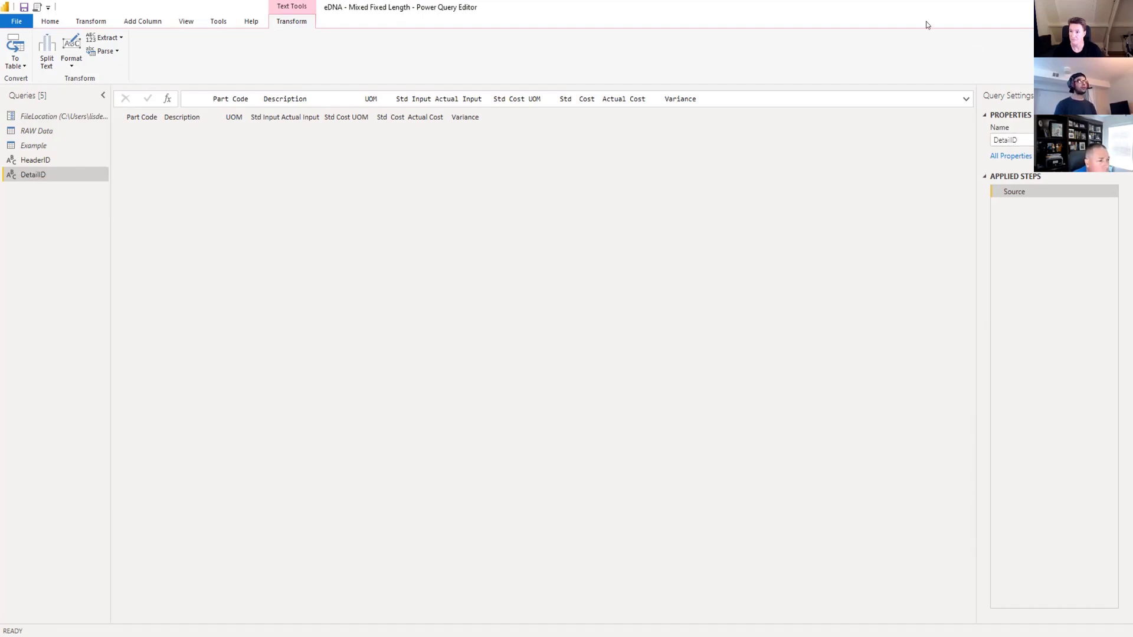
Disable loading for both the HeaderID and DetailID queries.
click(35, 145)
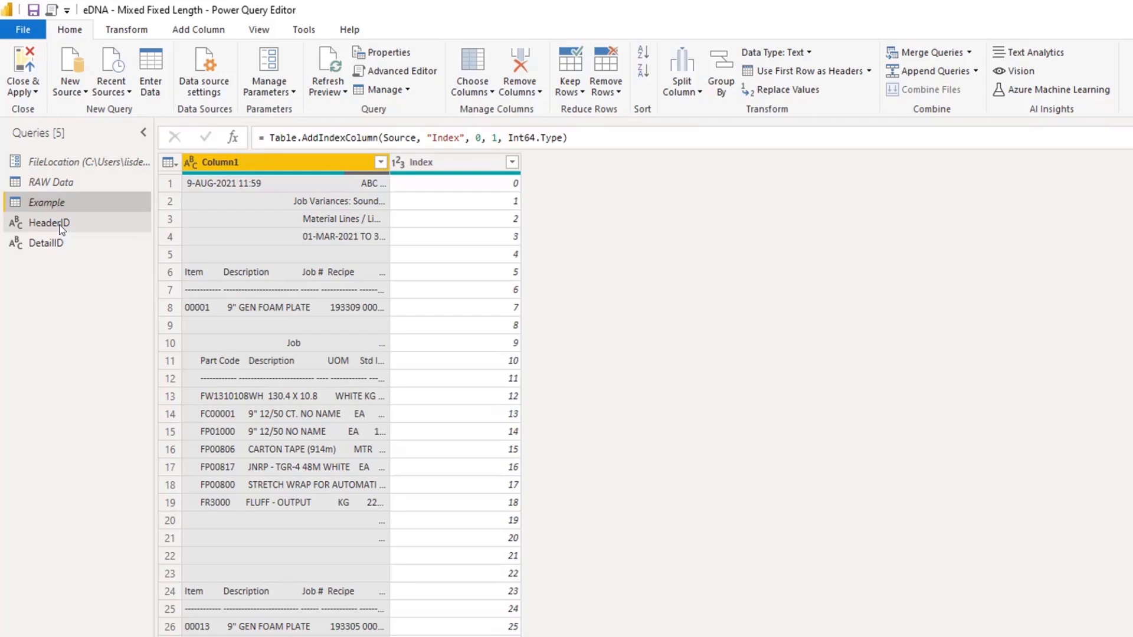
right_click(61, 228)
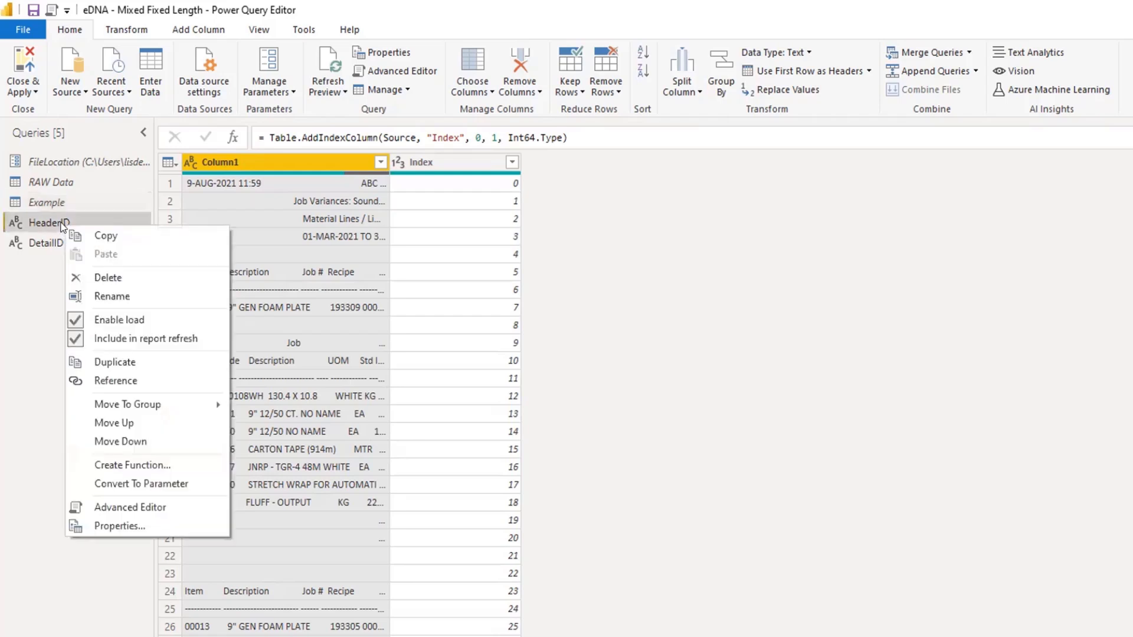
click(94, 319)
right_click(86, 255)
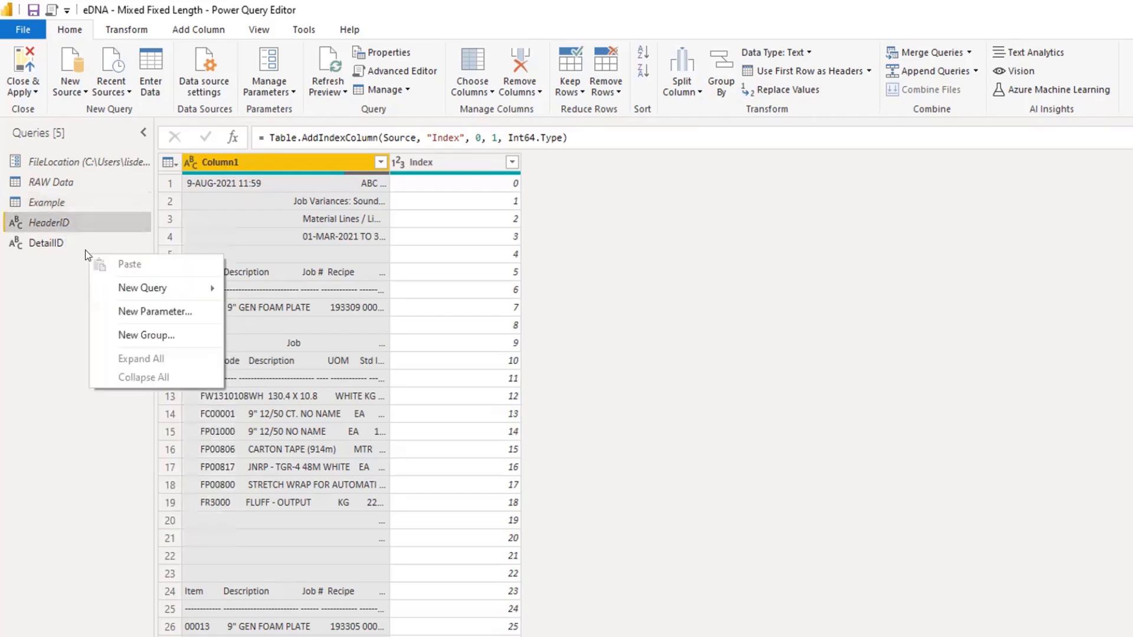
click(38, 245)
right_click(38, 243)
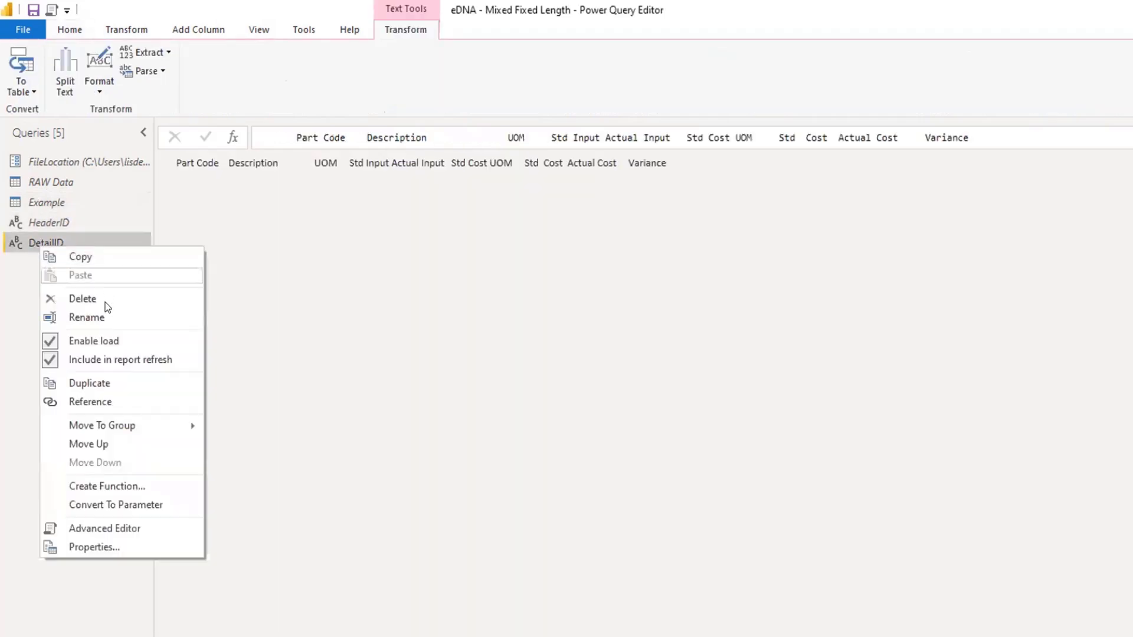
click(93, 331)
In the Example query's M code, start a BufferList step above Source that refers to #"Added Index".
click(94, 203)
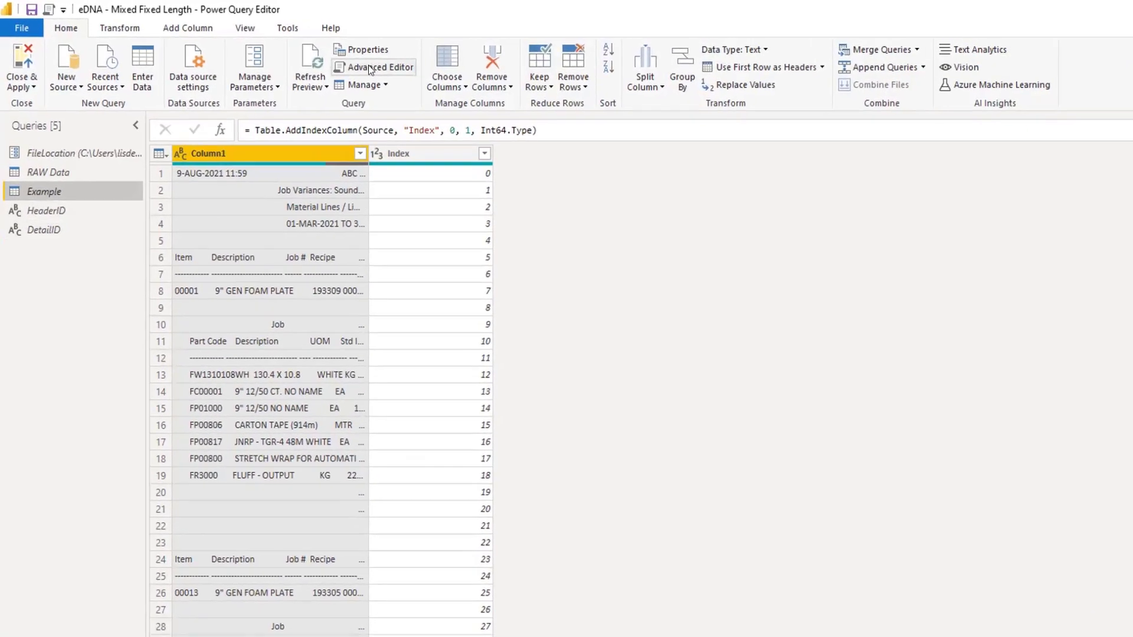
click(394, 73)
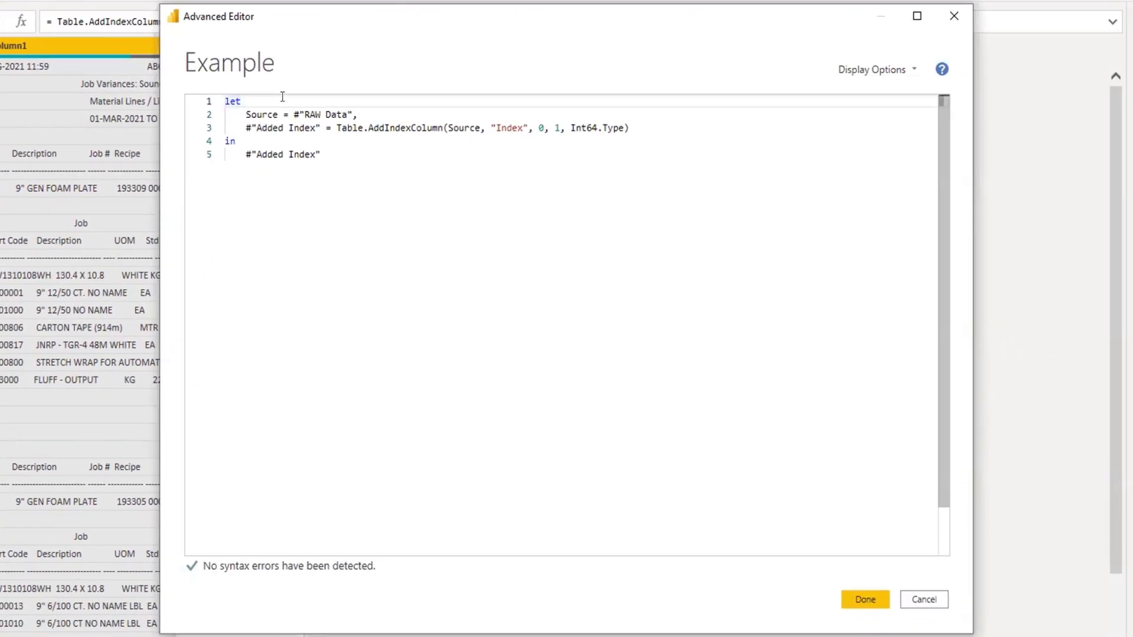
key(Return)
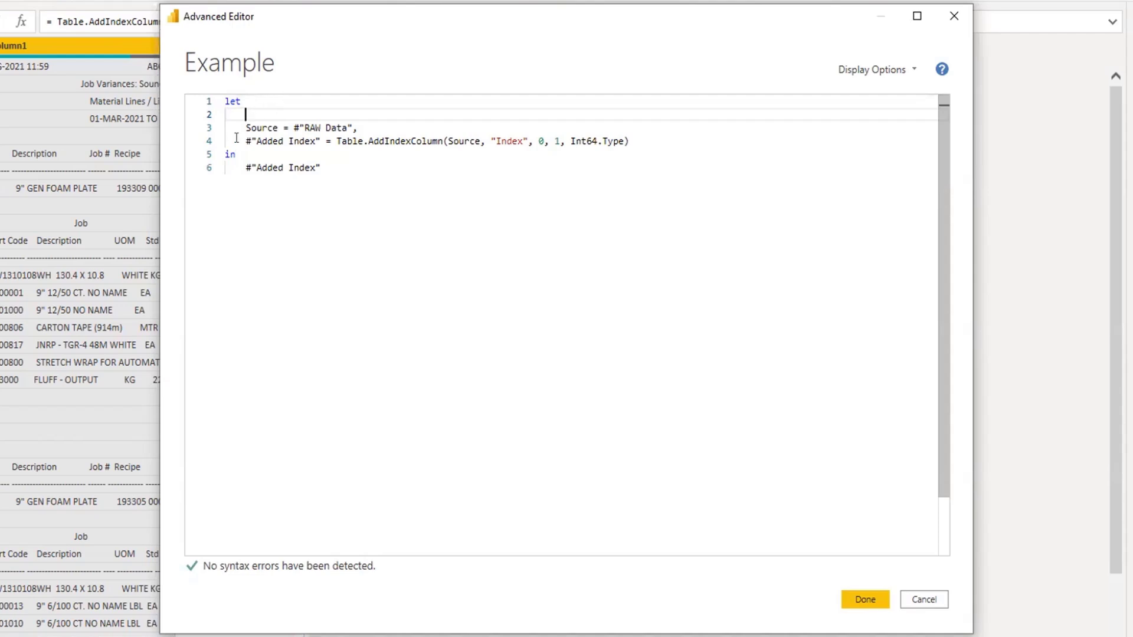
drag(246, 141, 323, 141)
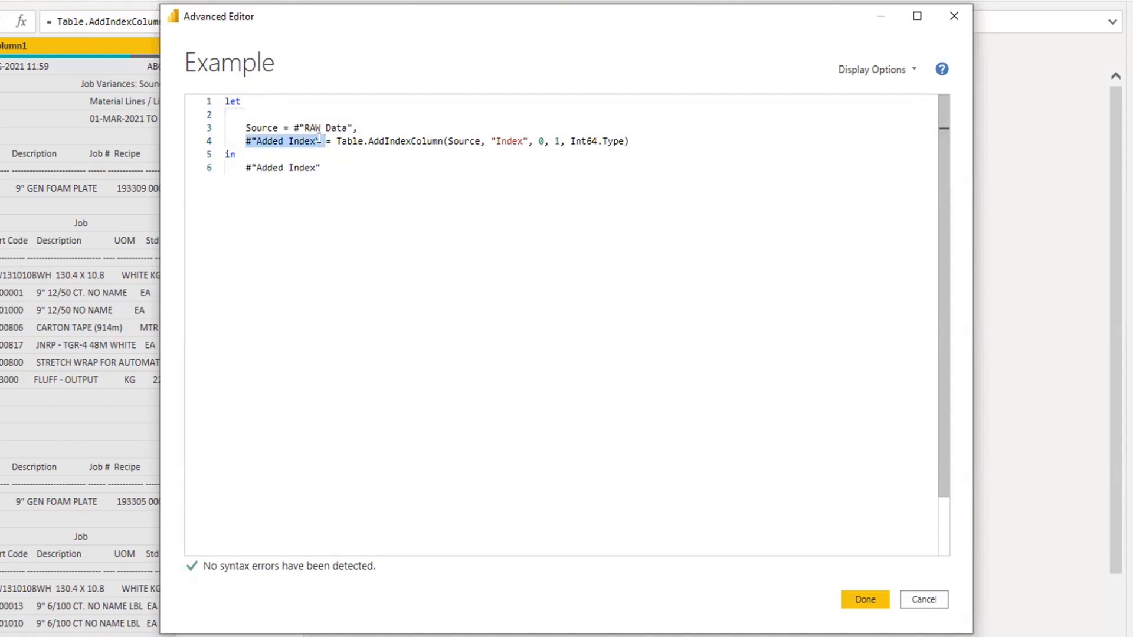
click(314, 109)
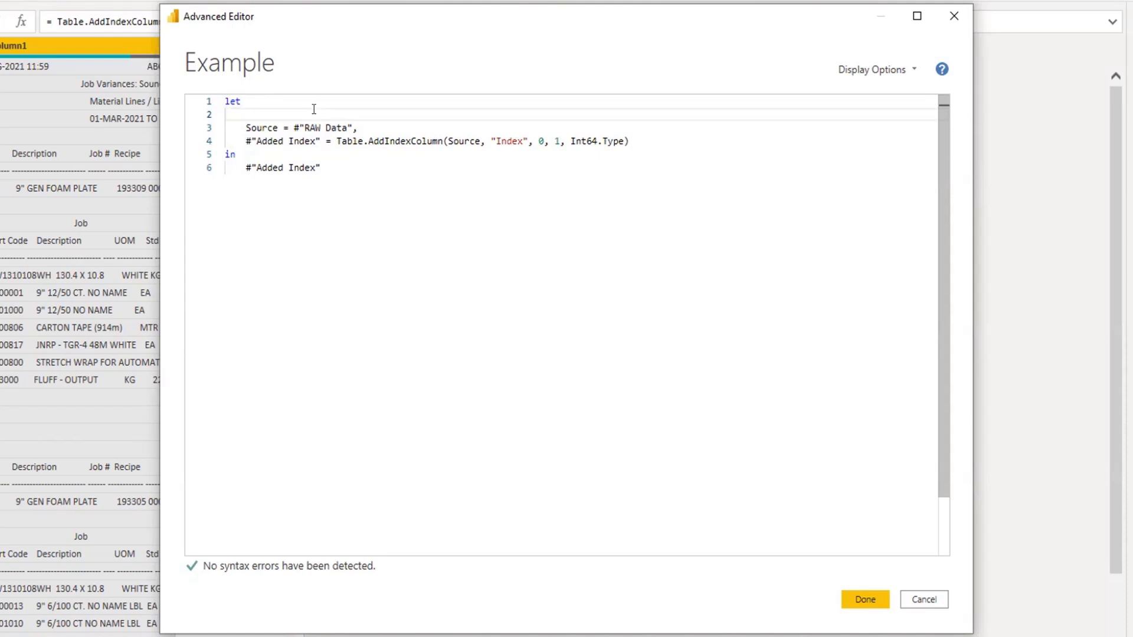
text(Buffer)
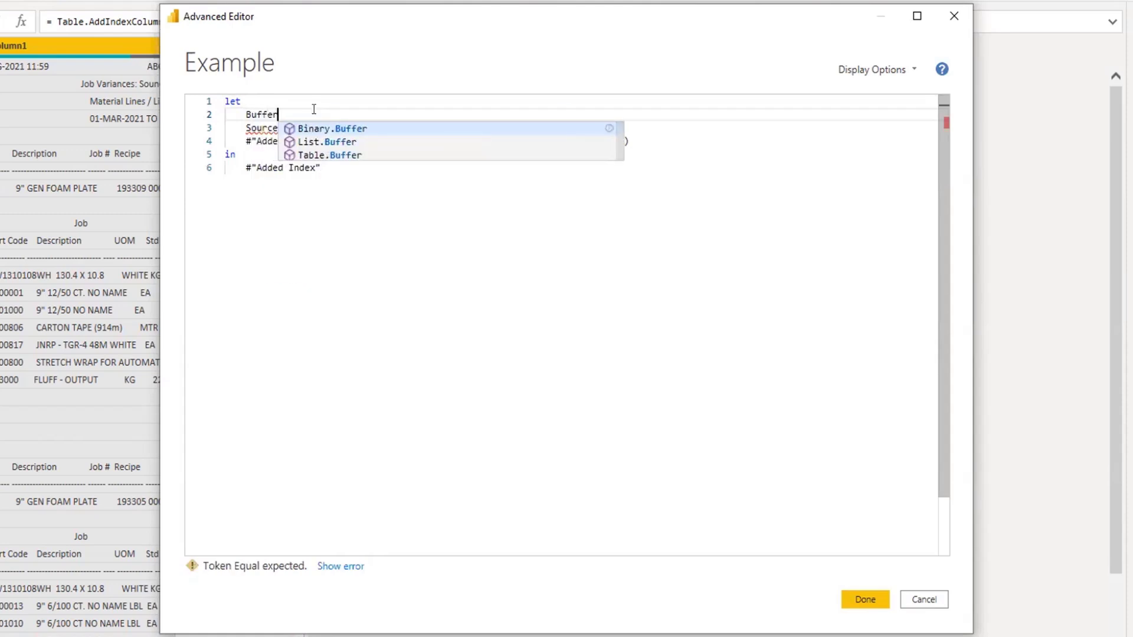
text(List)
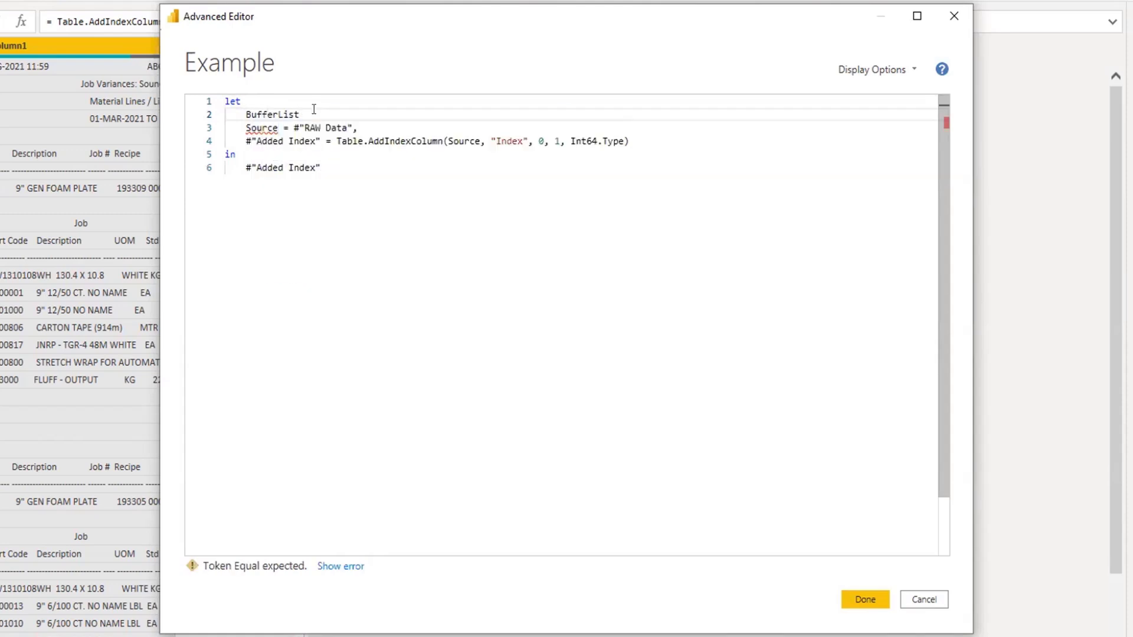
text(= )
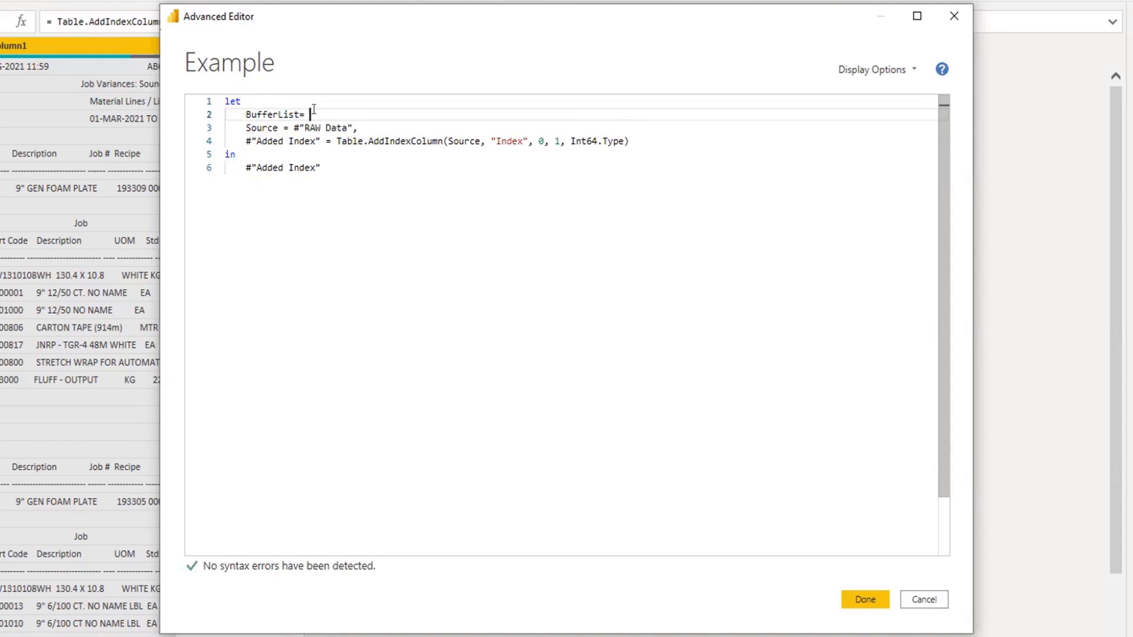
text(#"Added Index")
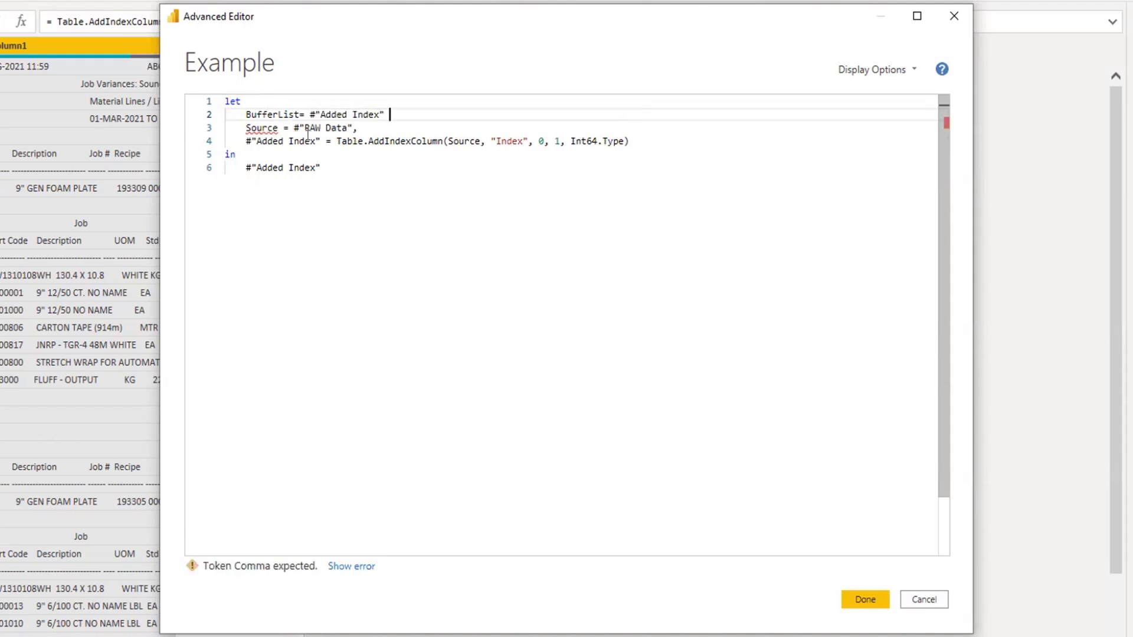
Narrow the BufferList reference to [Column1] and end the line with a comma.
click(392, 117)
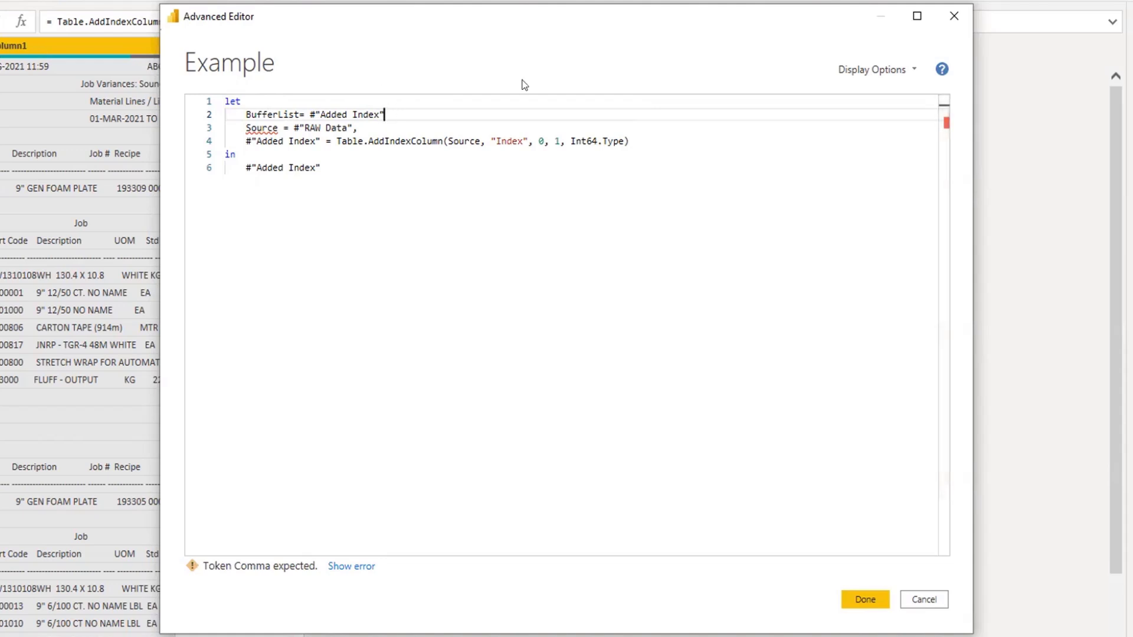
text([)
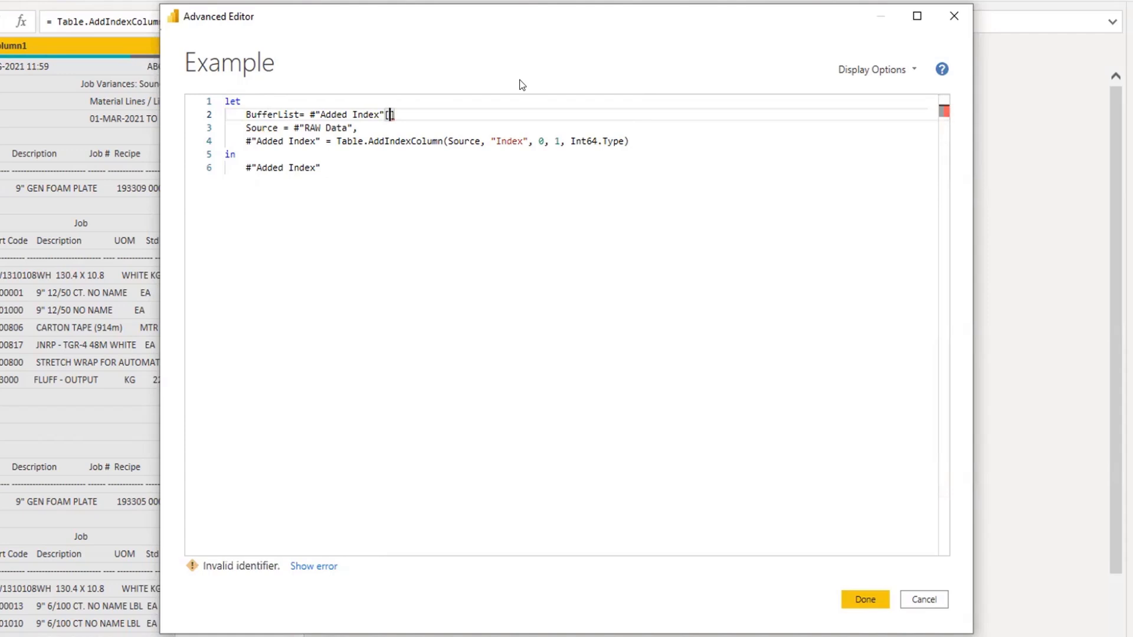
text(Colu)
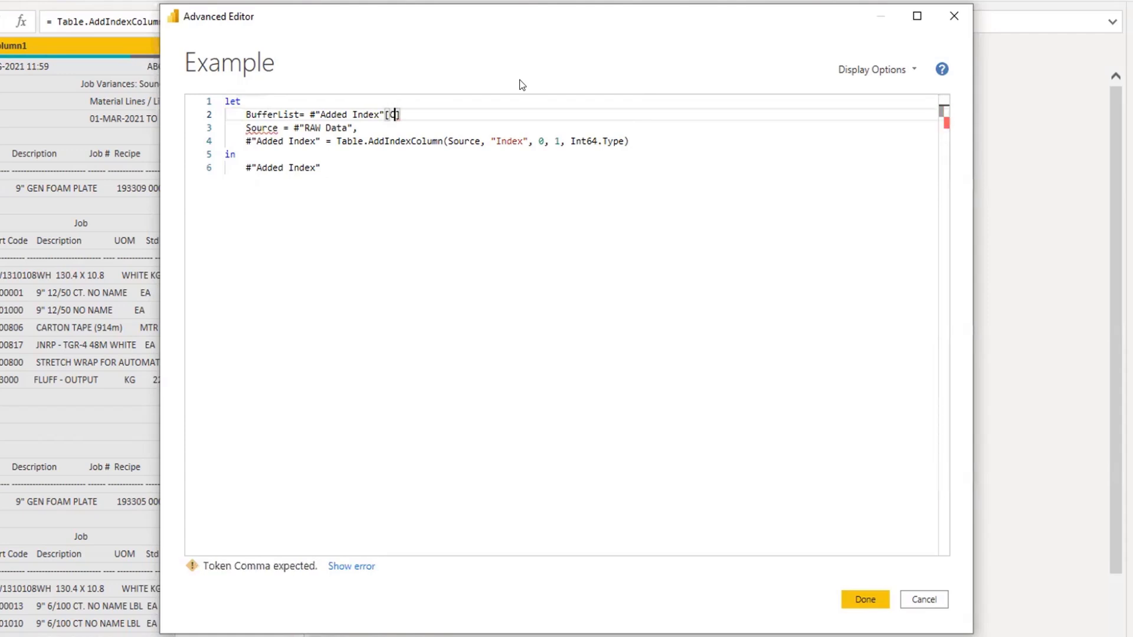
text(mn1],)
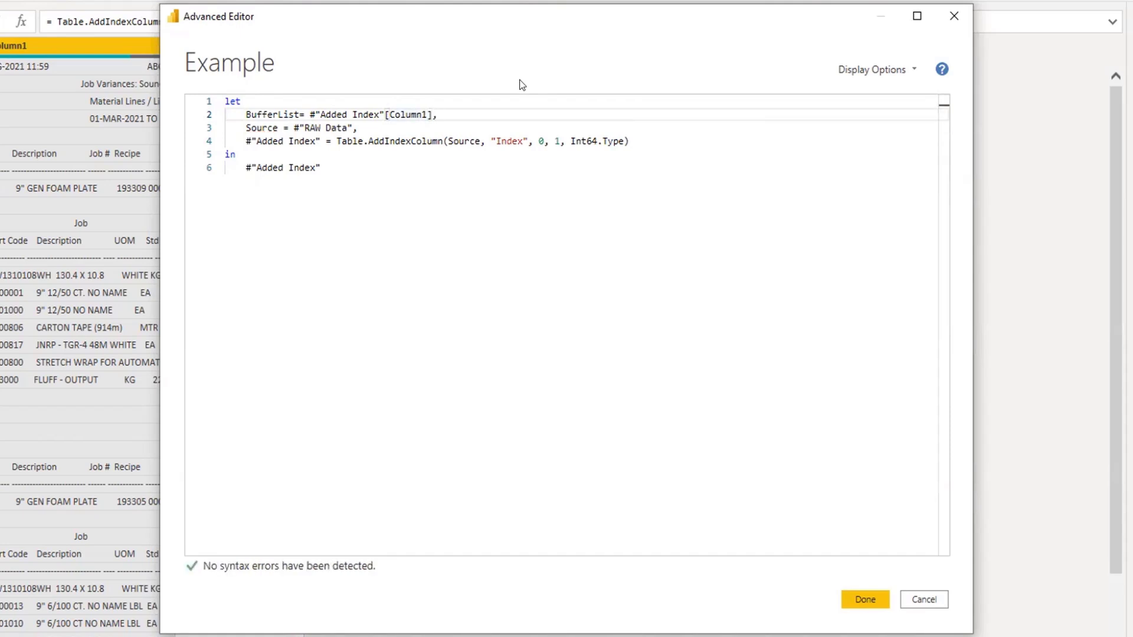
Wrap the #"Added Index"[Column1] reference of BufferList in the List.Buffer function.
click(310, 116)
key(Left)
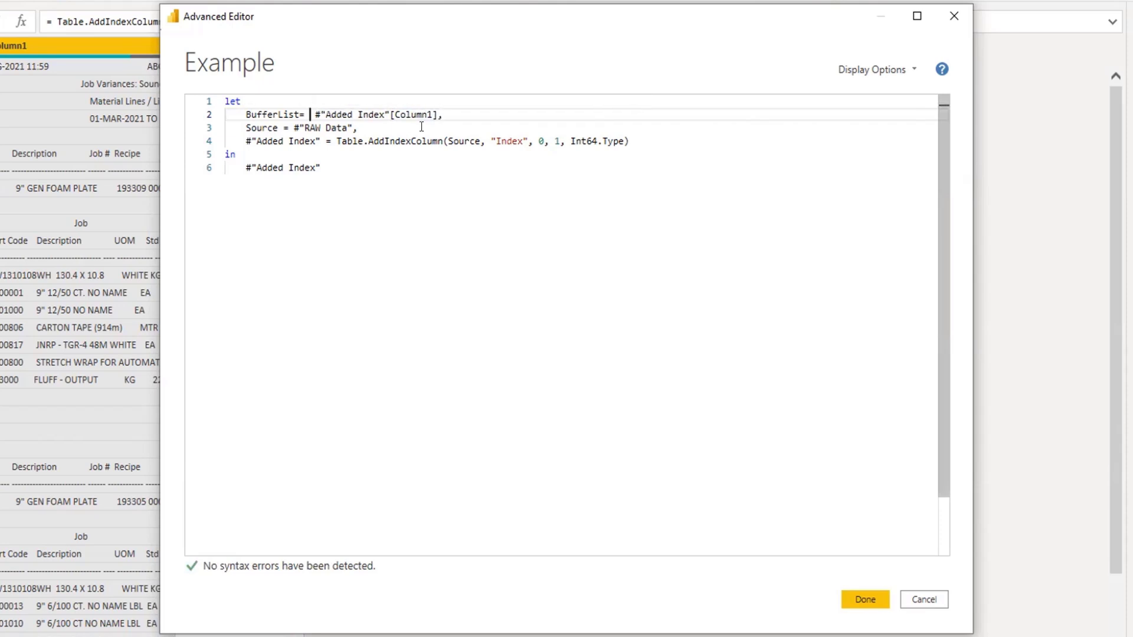
text(Lis)
text(t.bu)
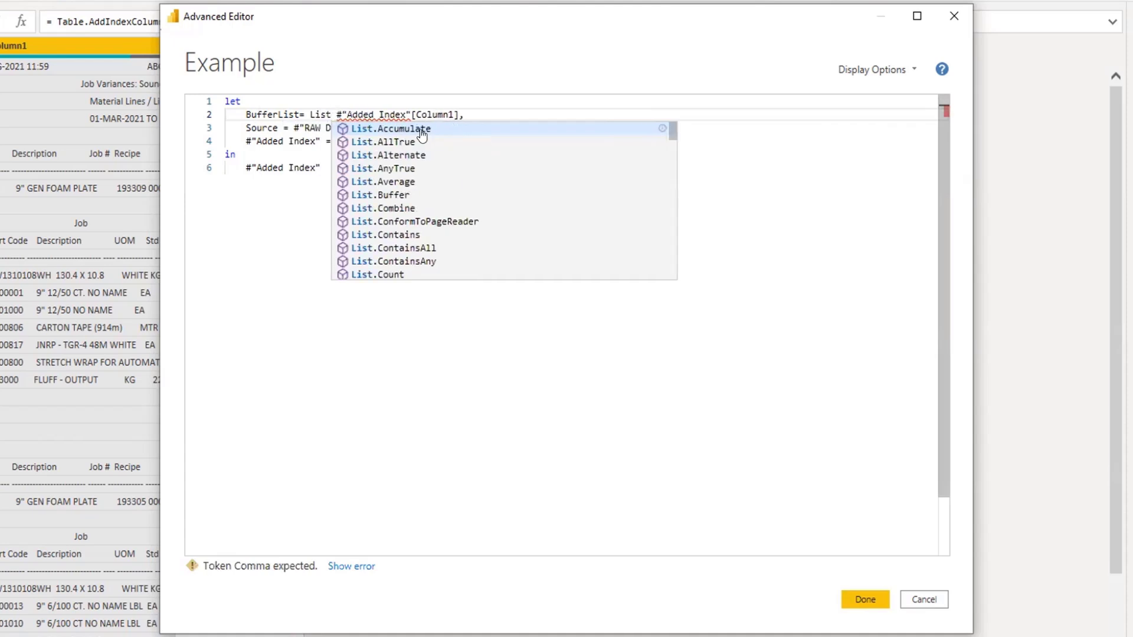
click(424, 129)
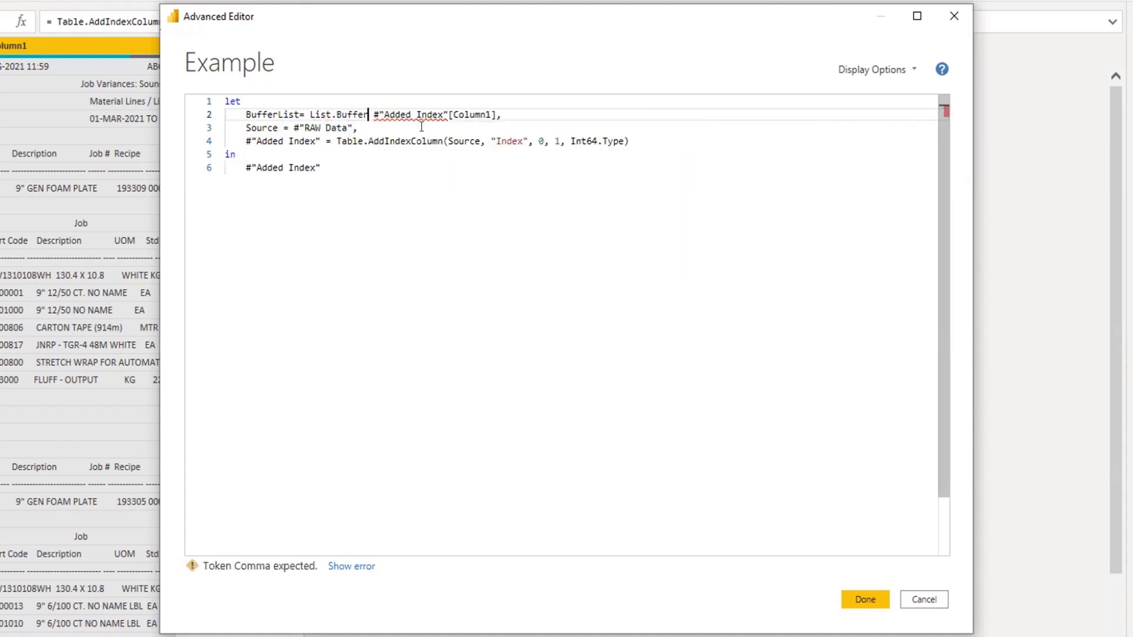
text(()
key(Delete)
key(End)
key(Left)
text())
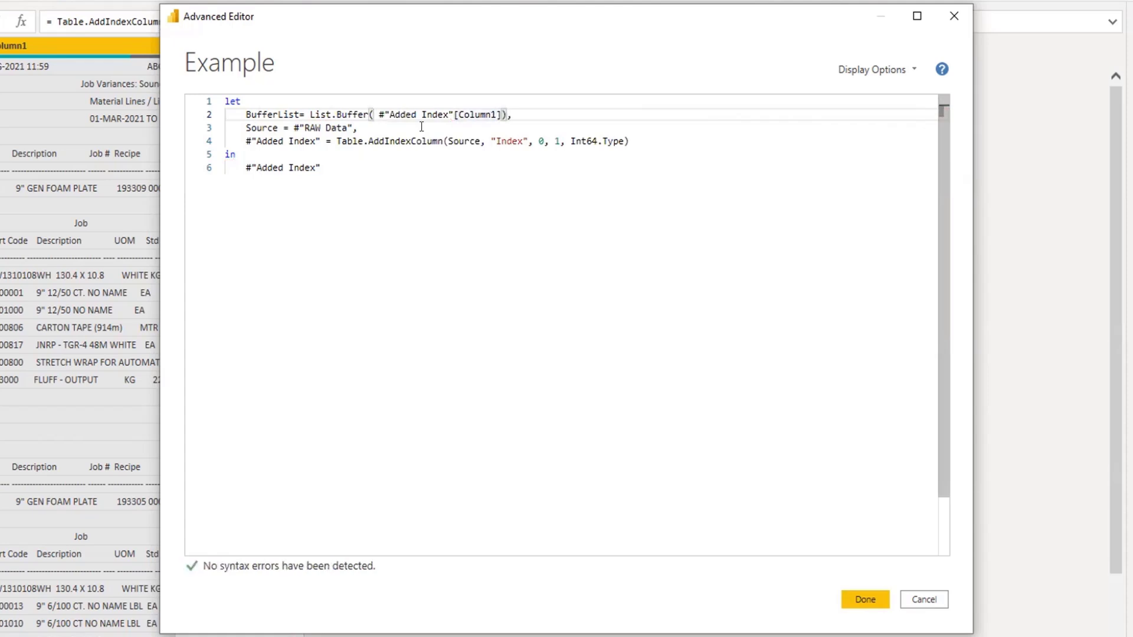
Apply the BufferList code to the Example query and start a custom column named Header.
click(857, 599)
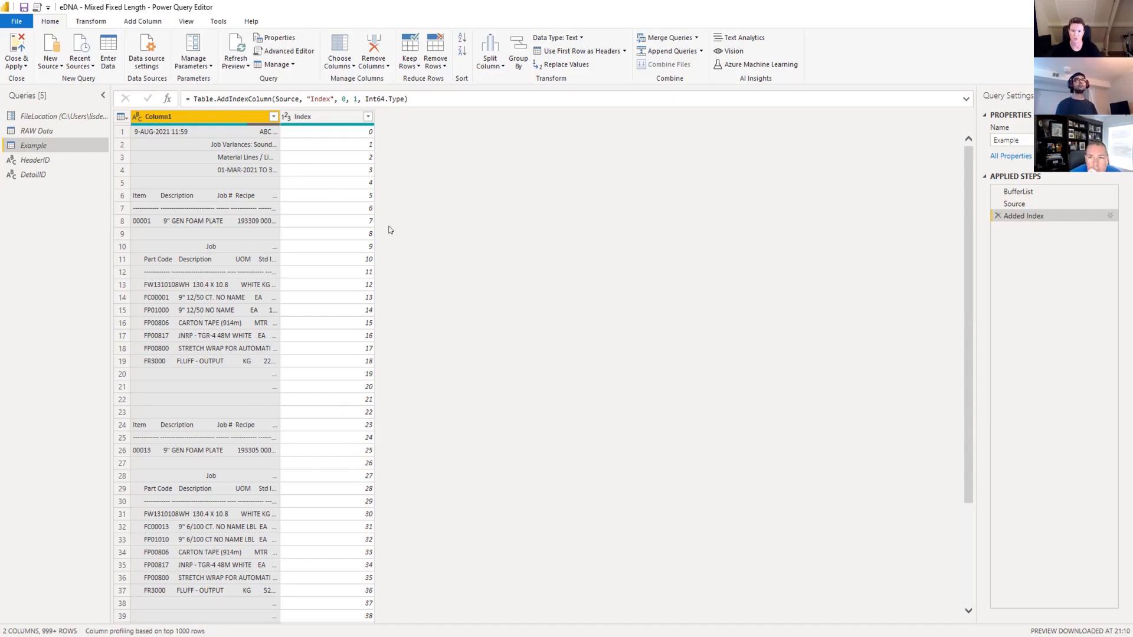
click(123, 118)
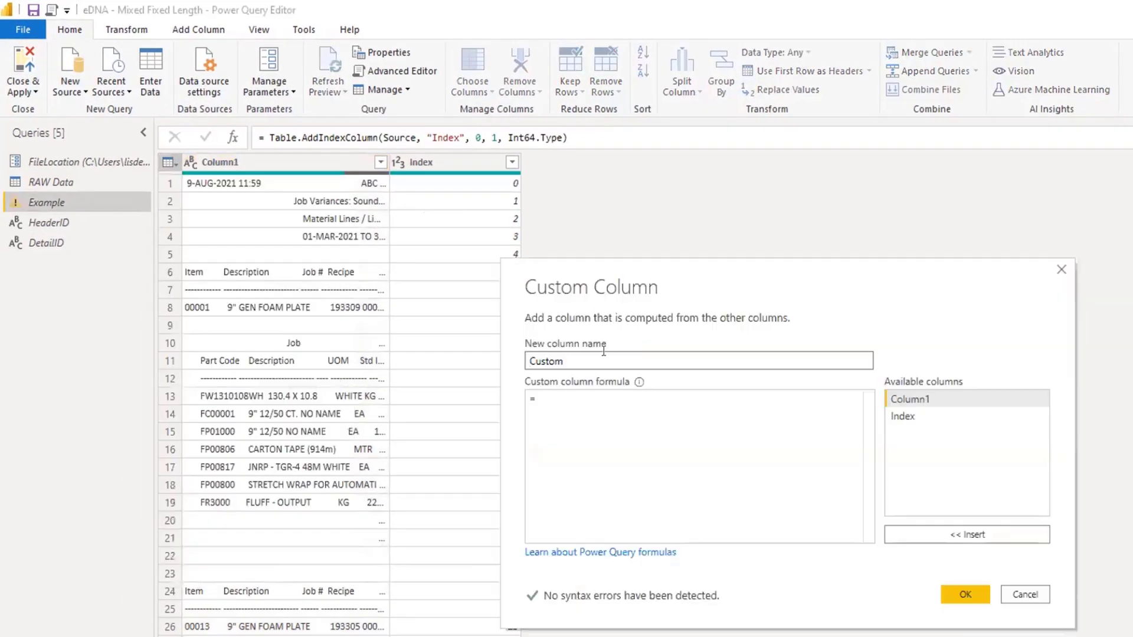
drag(604, 357, 487, 359)
text(Header)
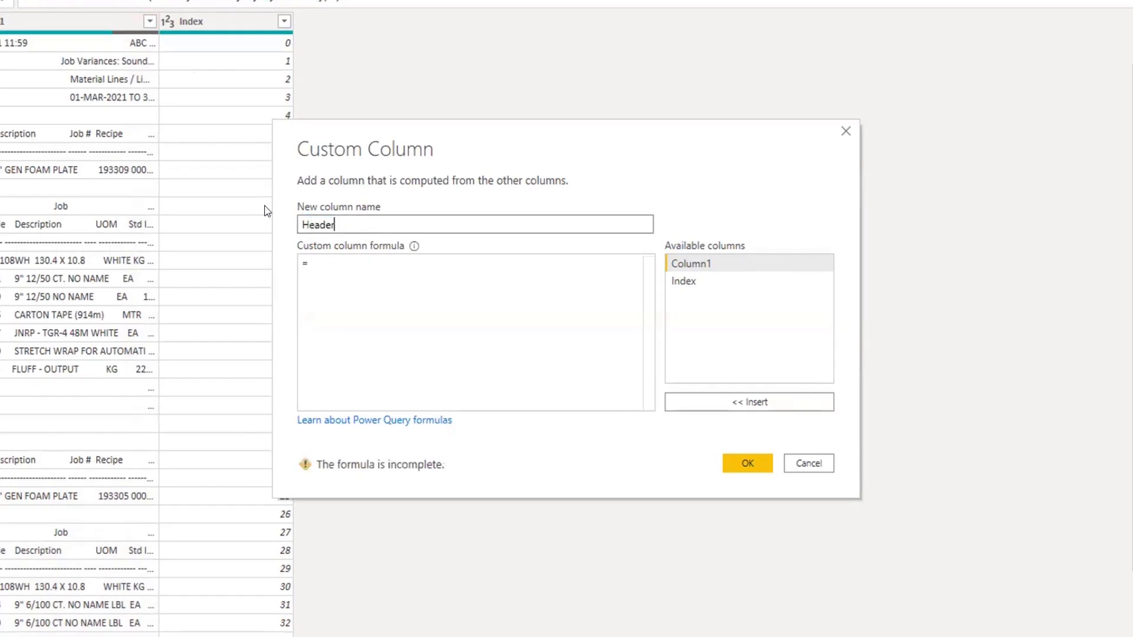
click(343, 254)
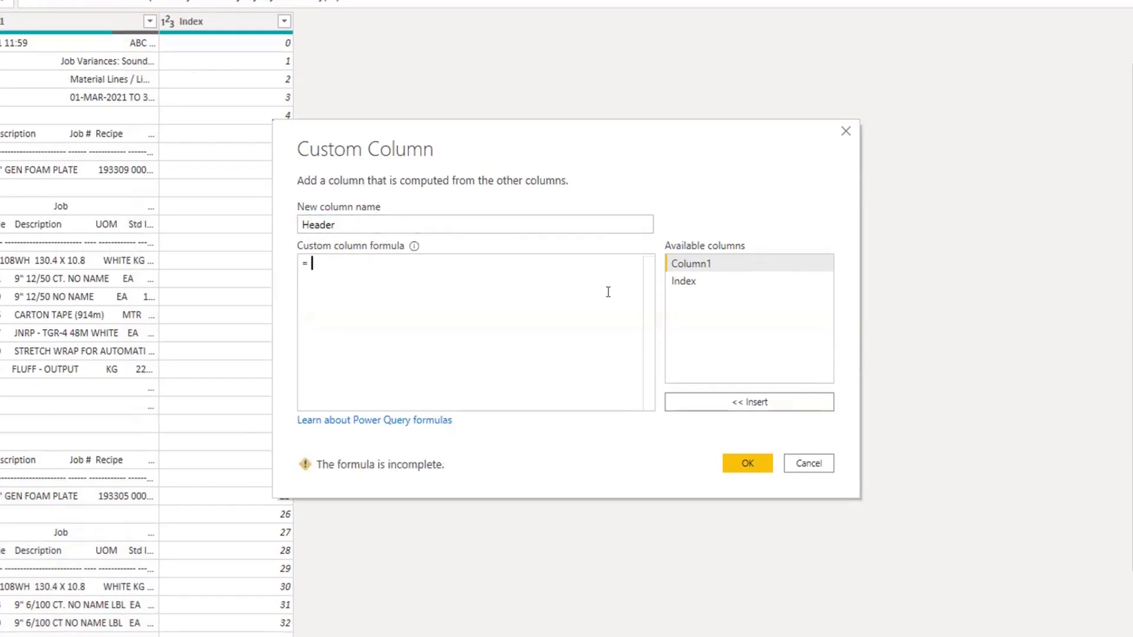
Define the Header column with the formula if [Column1] = HeaderID then [Index] else null.
text(if)
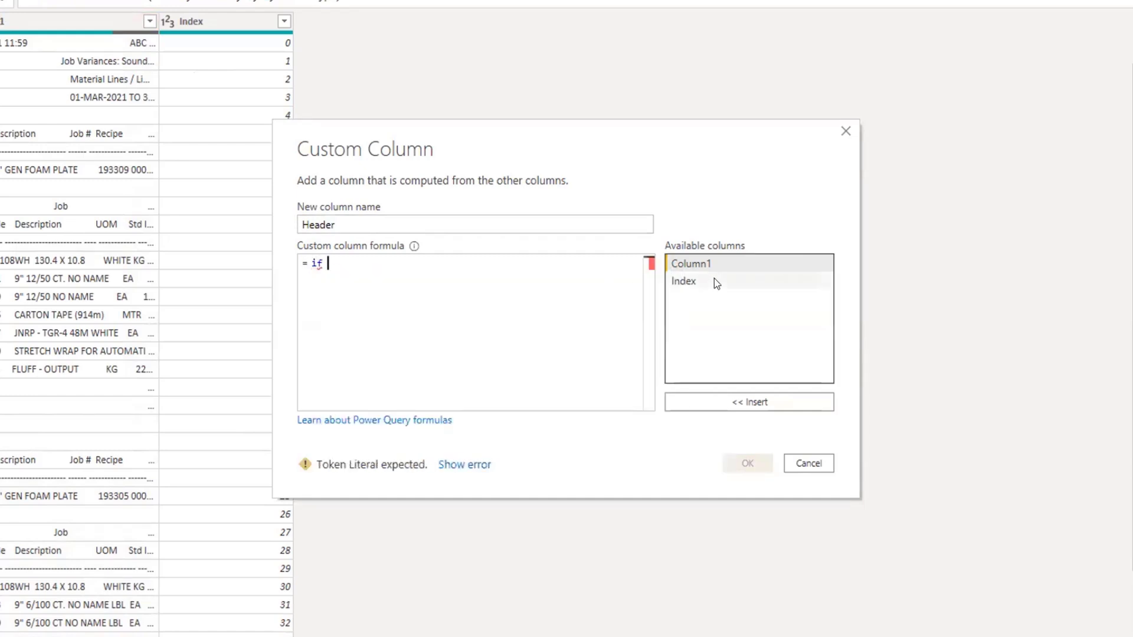
double_click(720, 264)
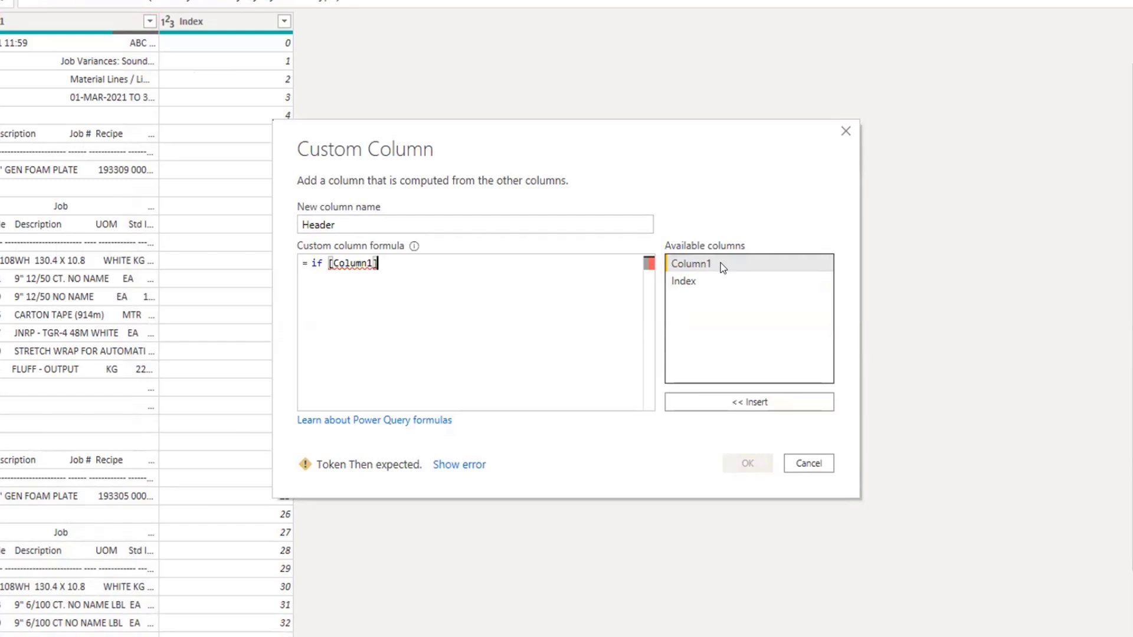
text(header)
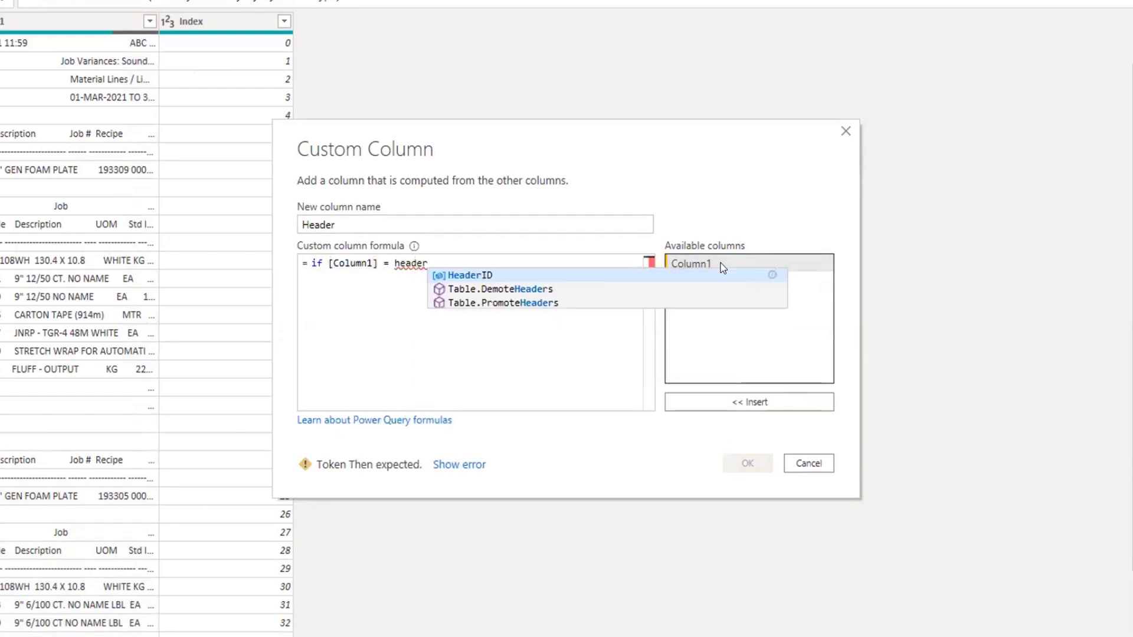
key(Tab)
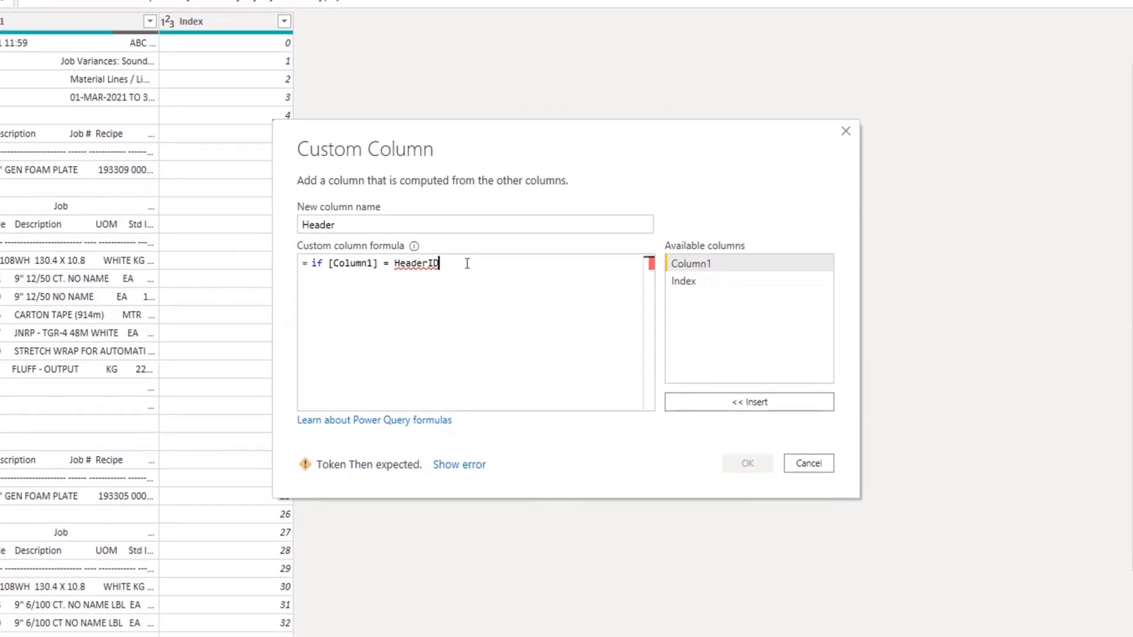
text(then)
double_click(703, 285)
text(el)
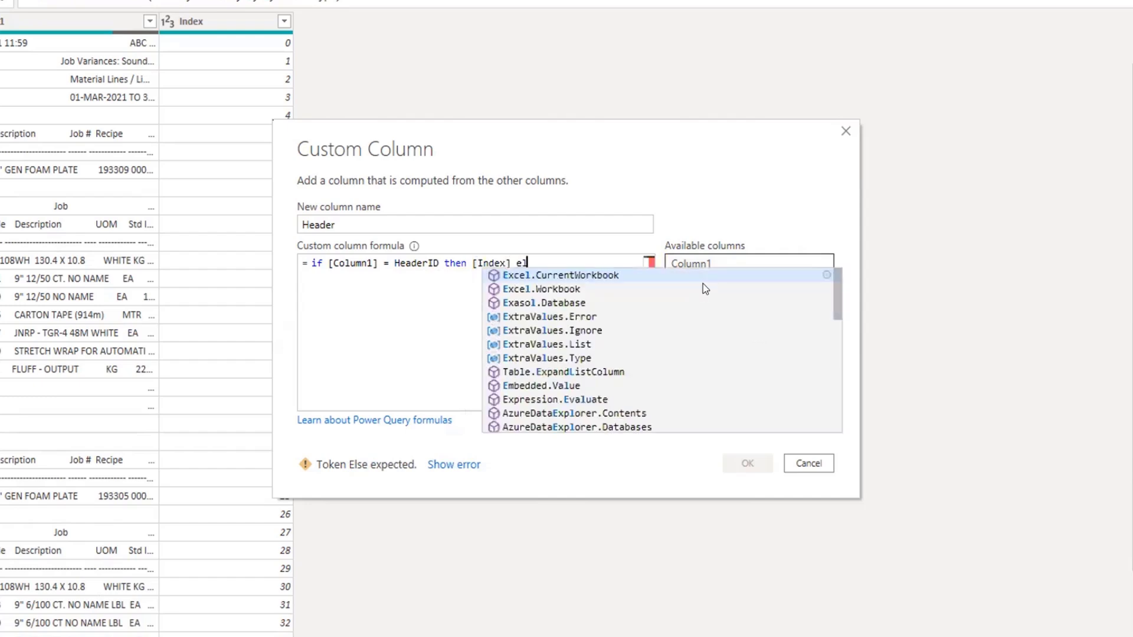
text(se null)
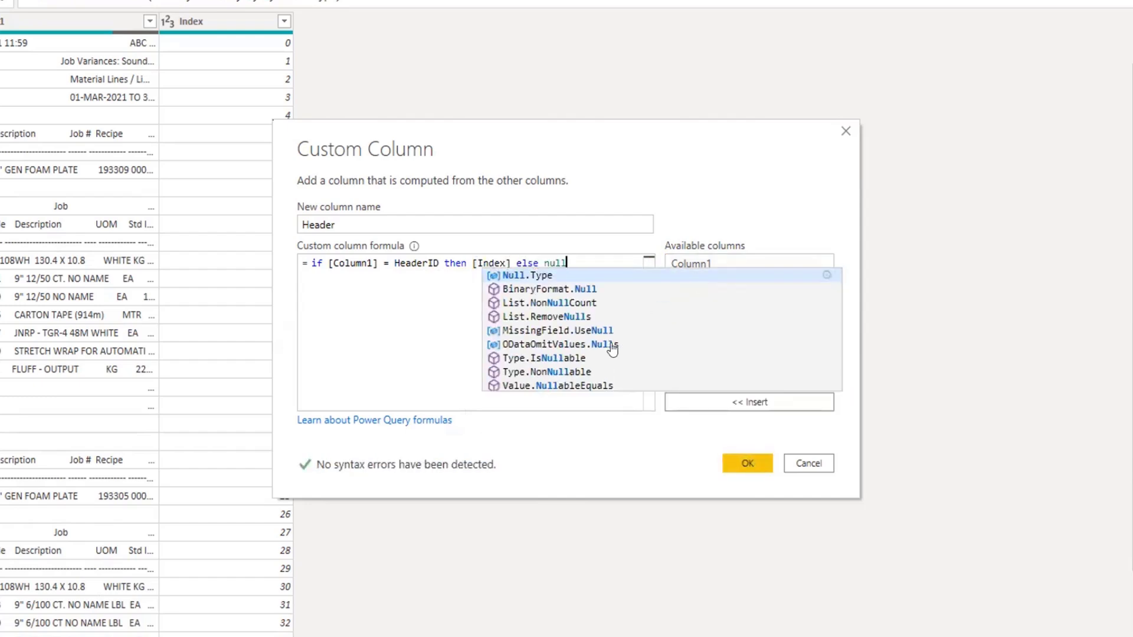
click(747, 463)
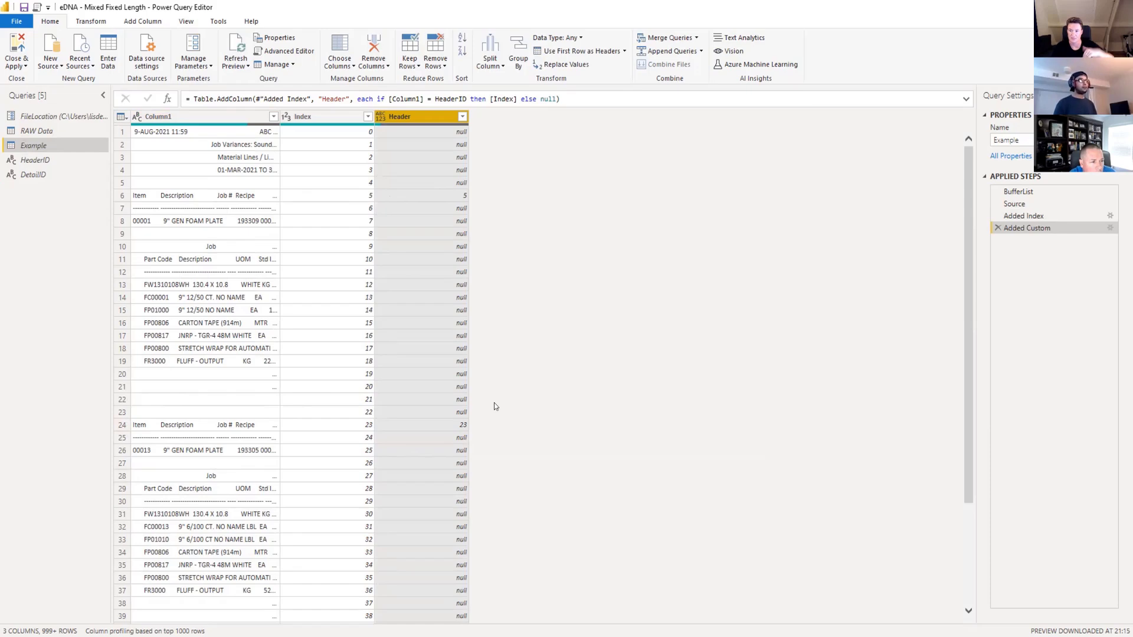
Open a Table.FillDown function around the Table.AddColumn expression of the Header column step.
right_click(433, 115)
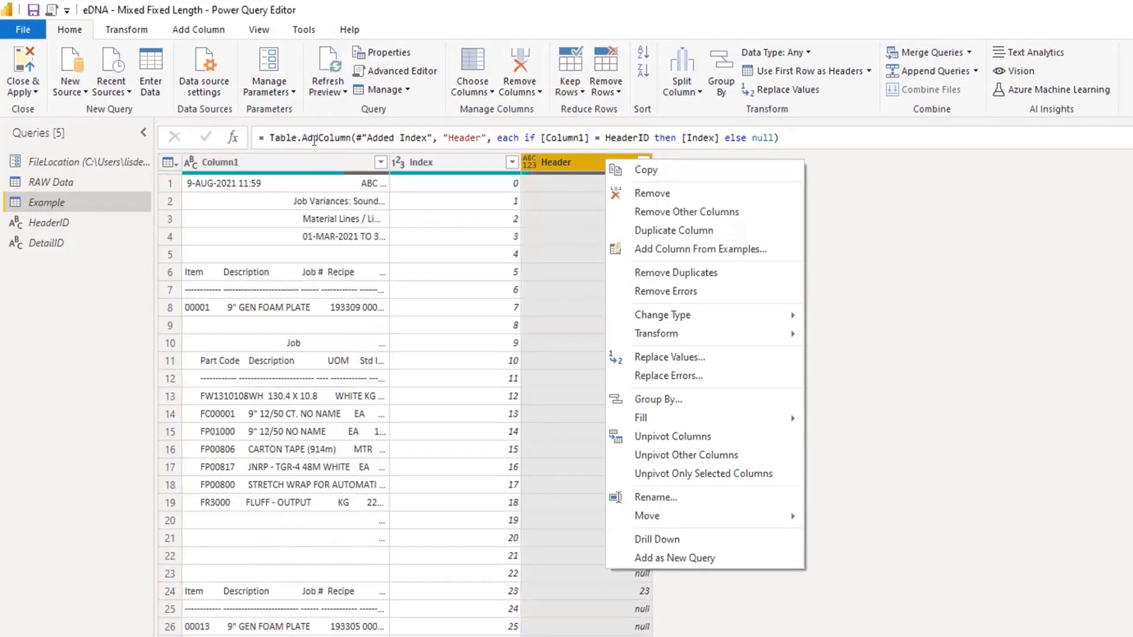
click(266, 133)
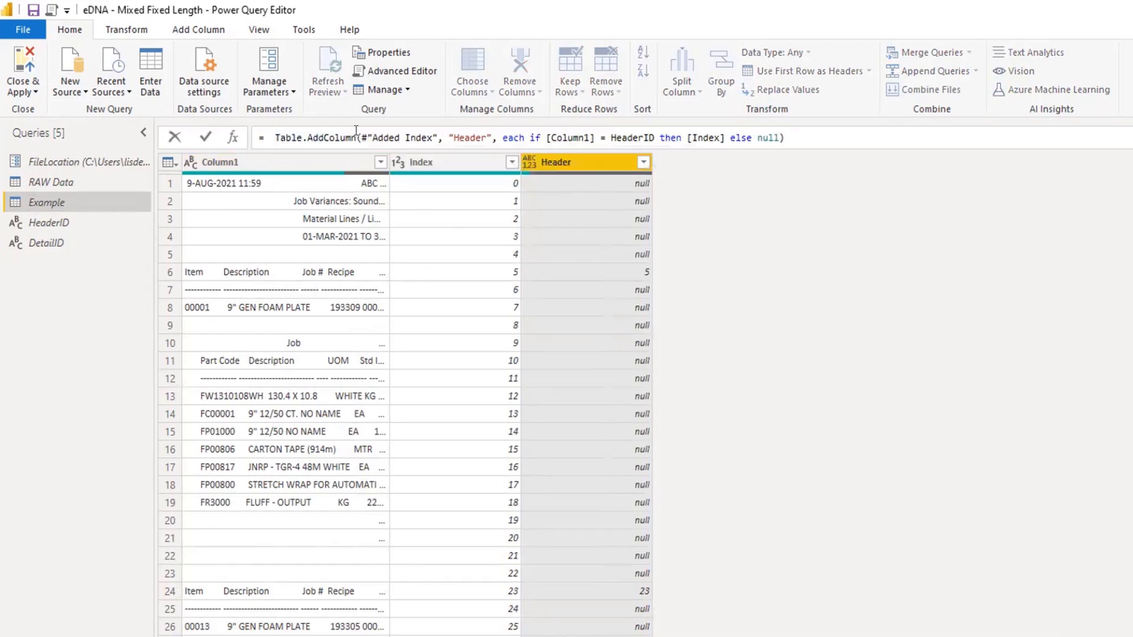
text(Table.f)
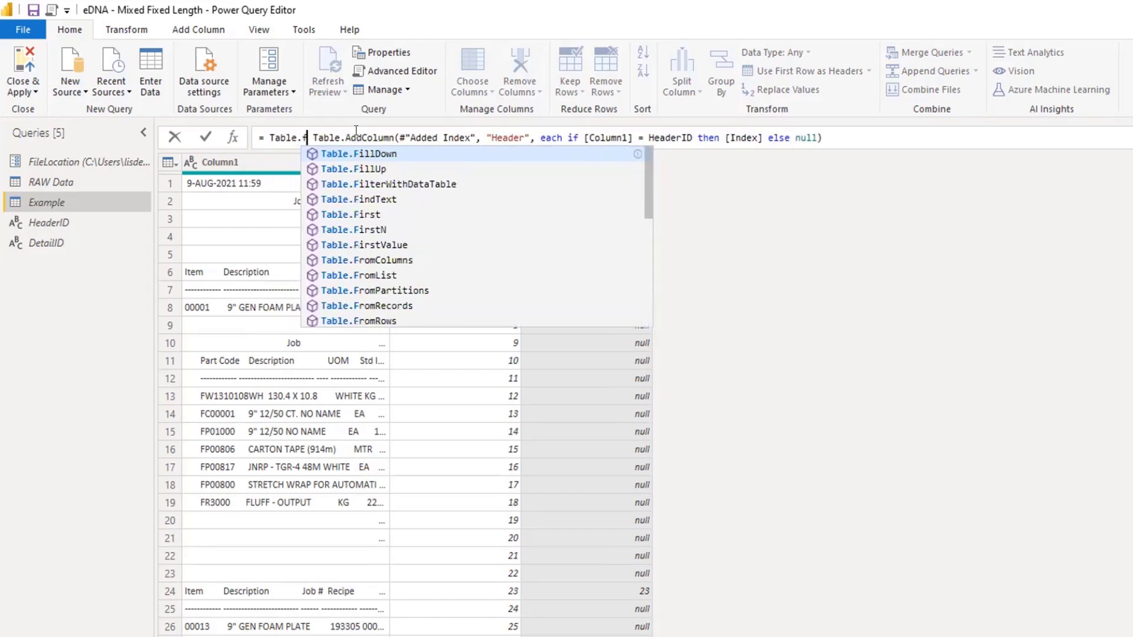
key(Tab)
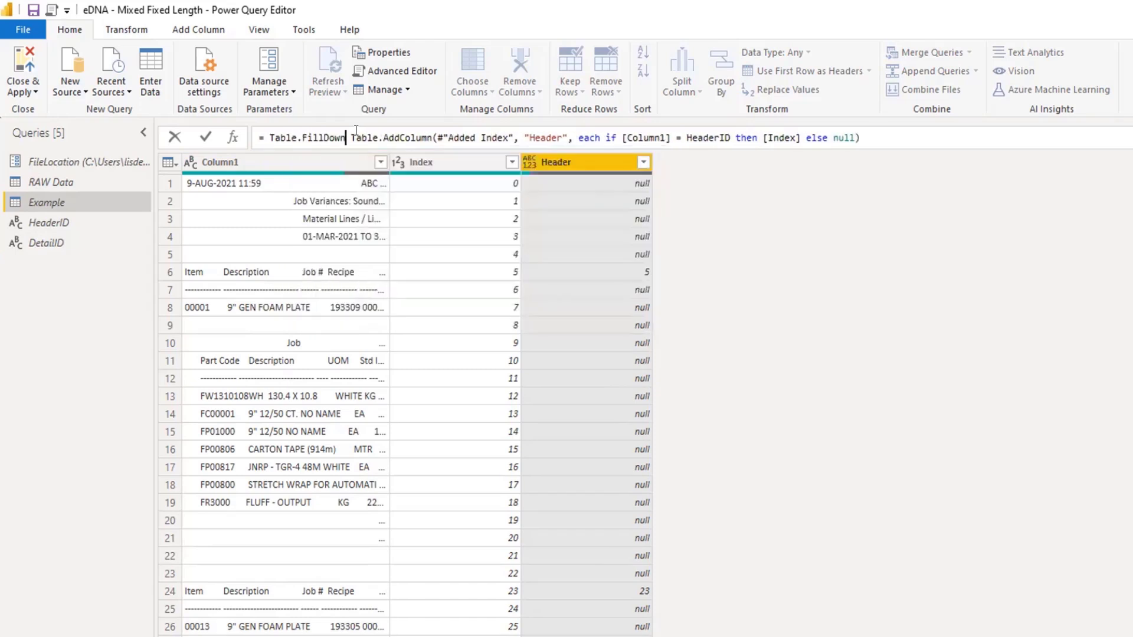
text(()
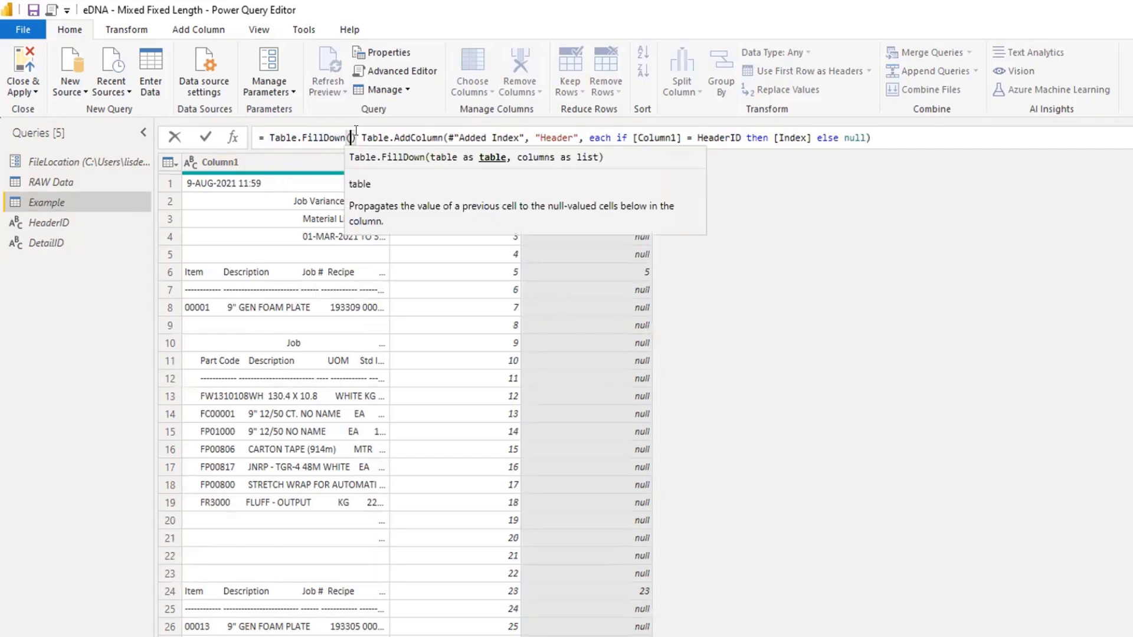
key(Delete)
key(End)
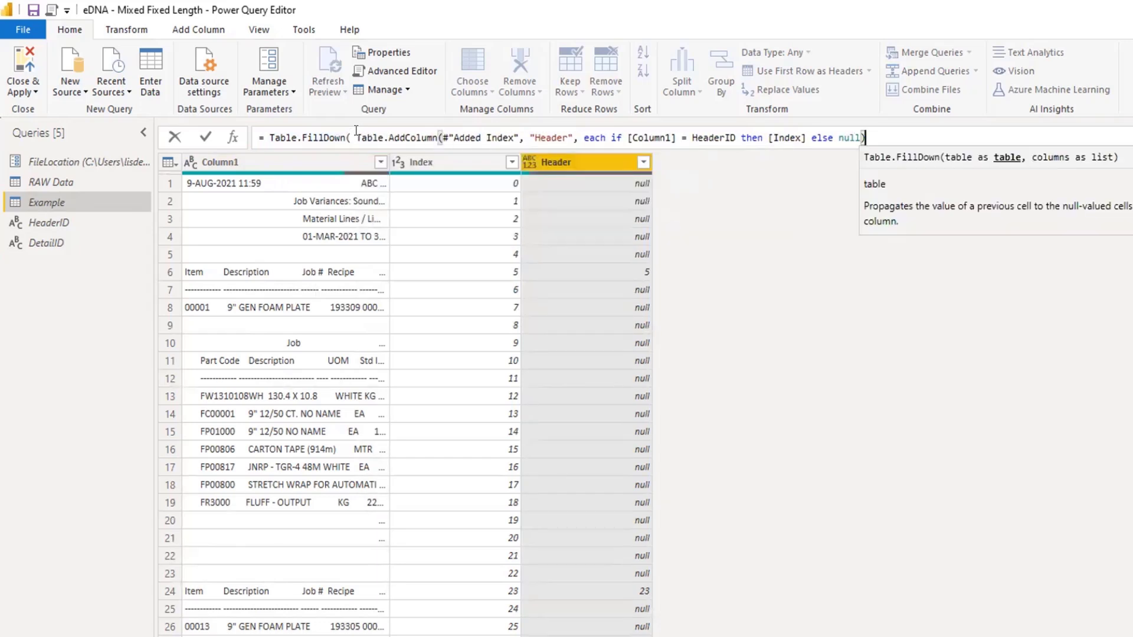
Complete Table.FillDown with {"Header"} as its column list, apply the formula, and check the filled rows.
text(,)
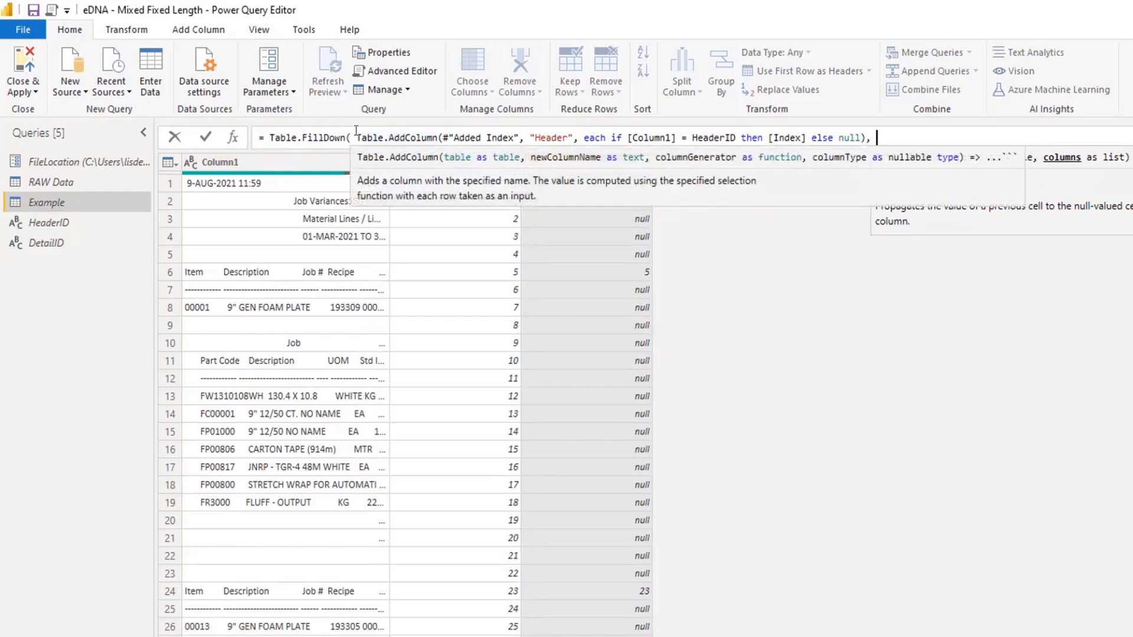
text({)
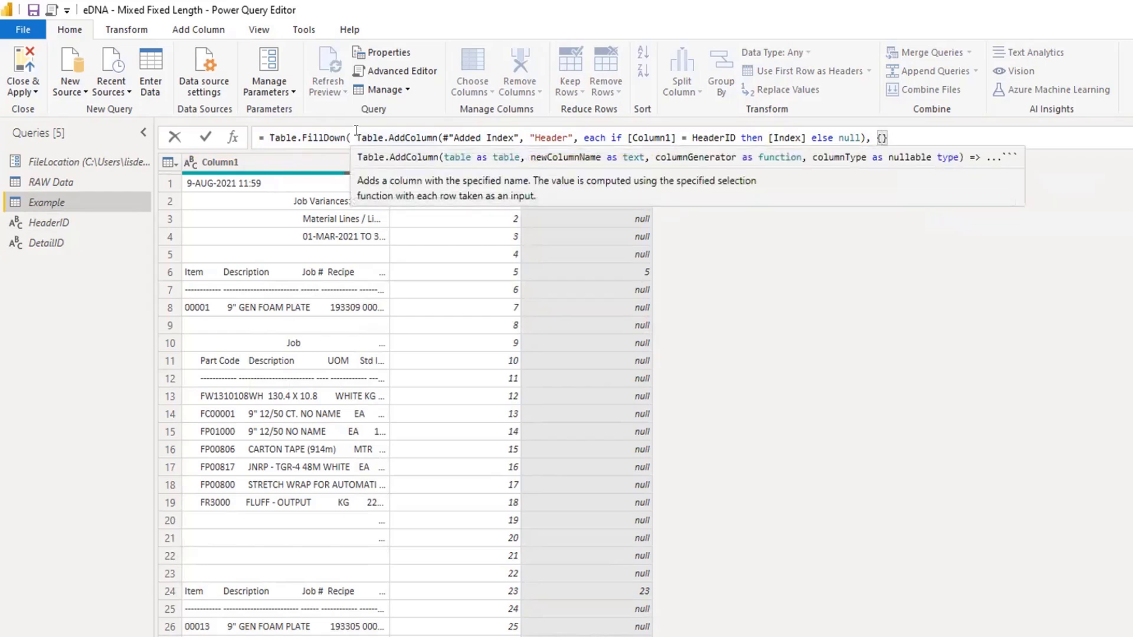
text("Header"}))
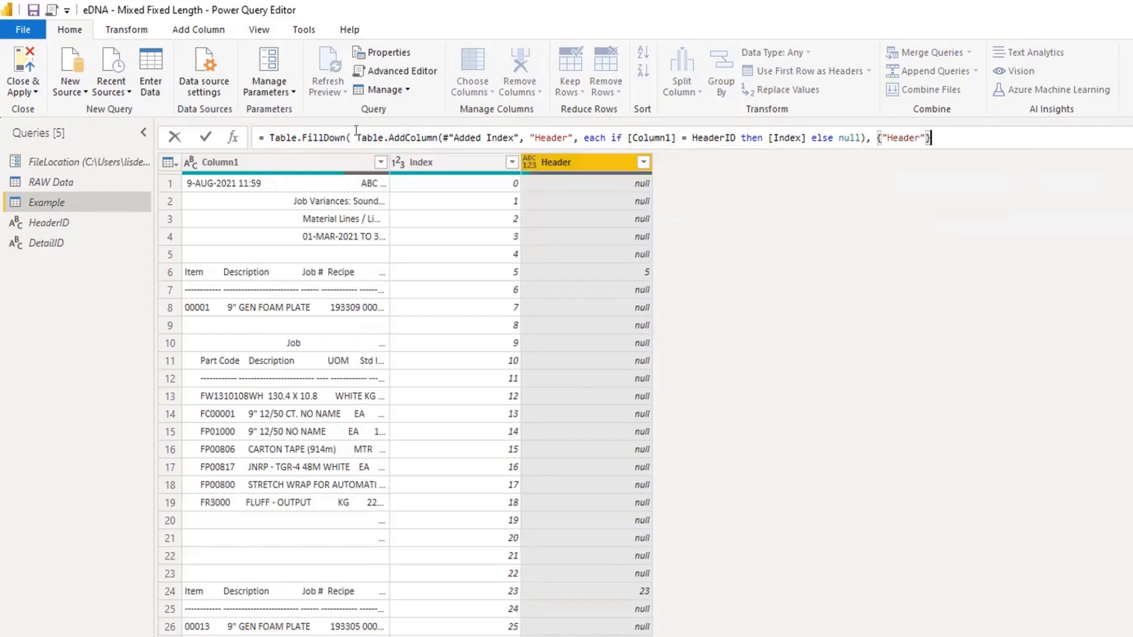
key(Return)
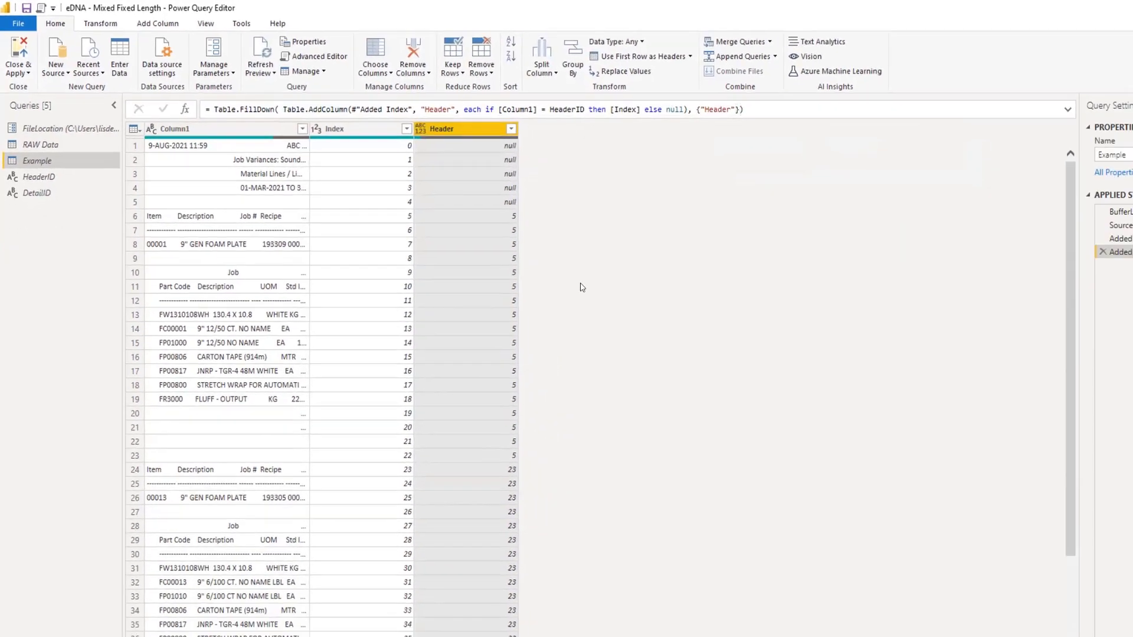
scroll(520, 360, down, 20)
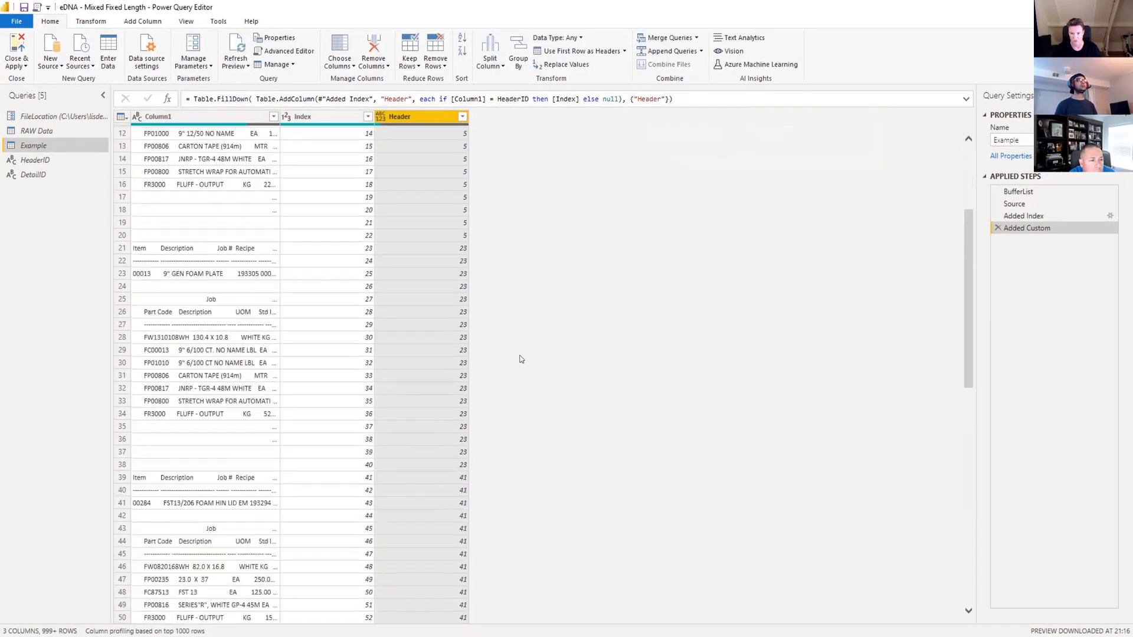
scroll(521, 362, up, 20)
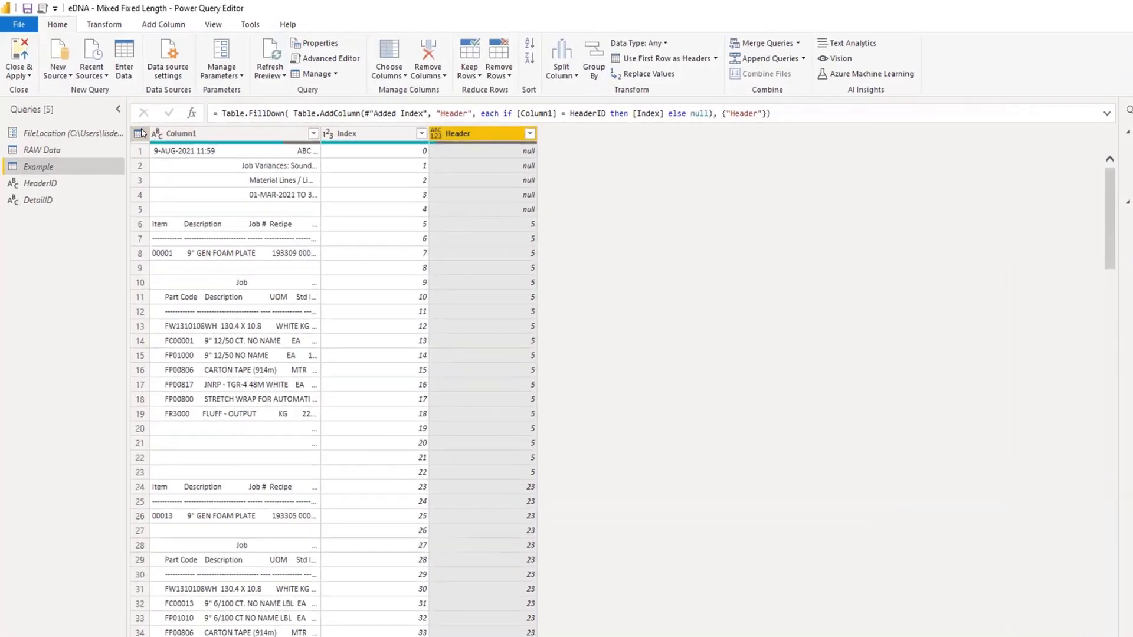
Start another custom column named Temp and move its dialog clear of the table columns.
click(139, 132)
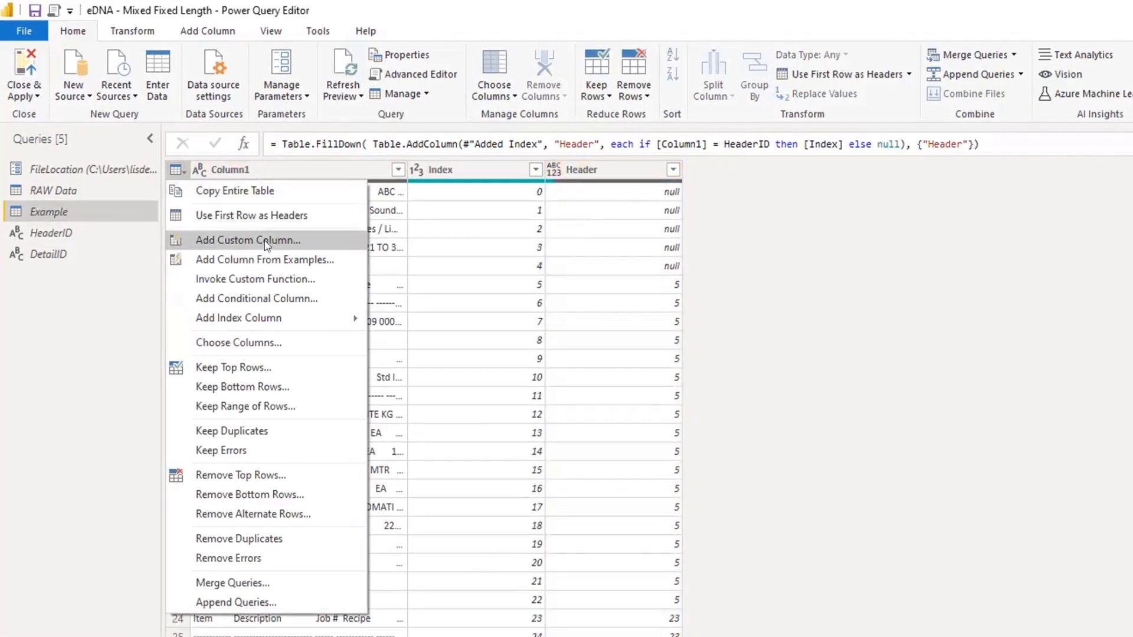
click(265, 242)
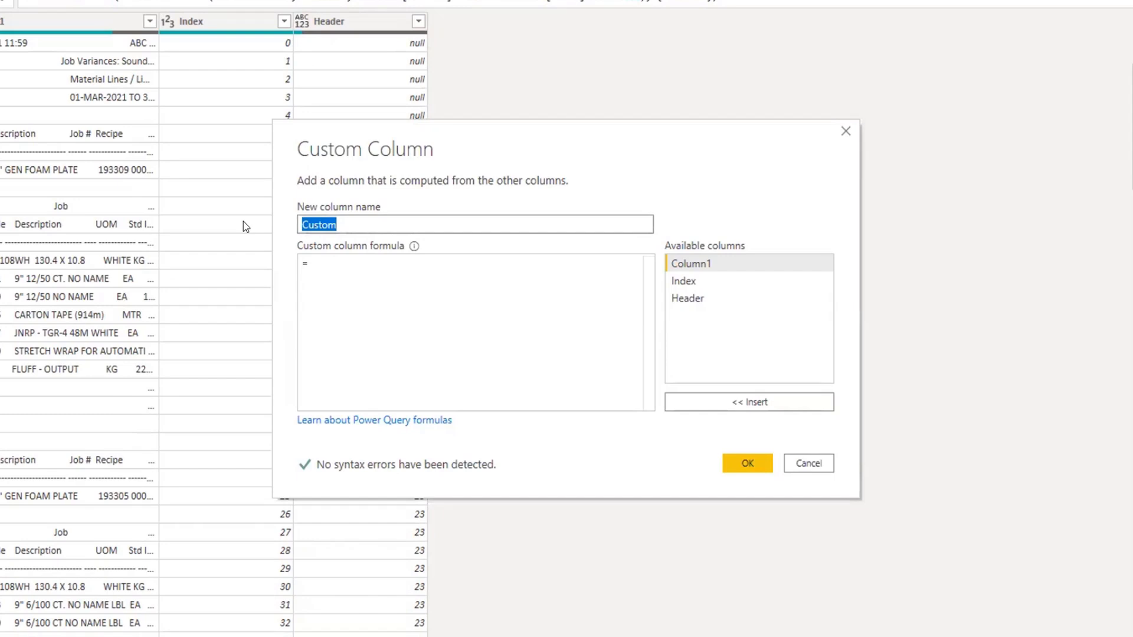
text(Temp)
click(346, 260)
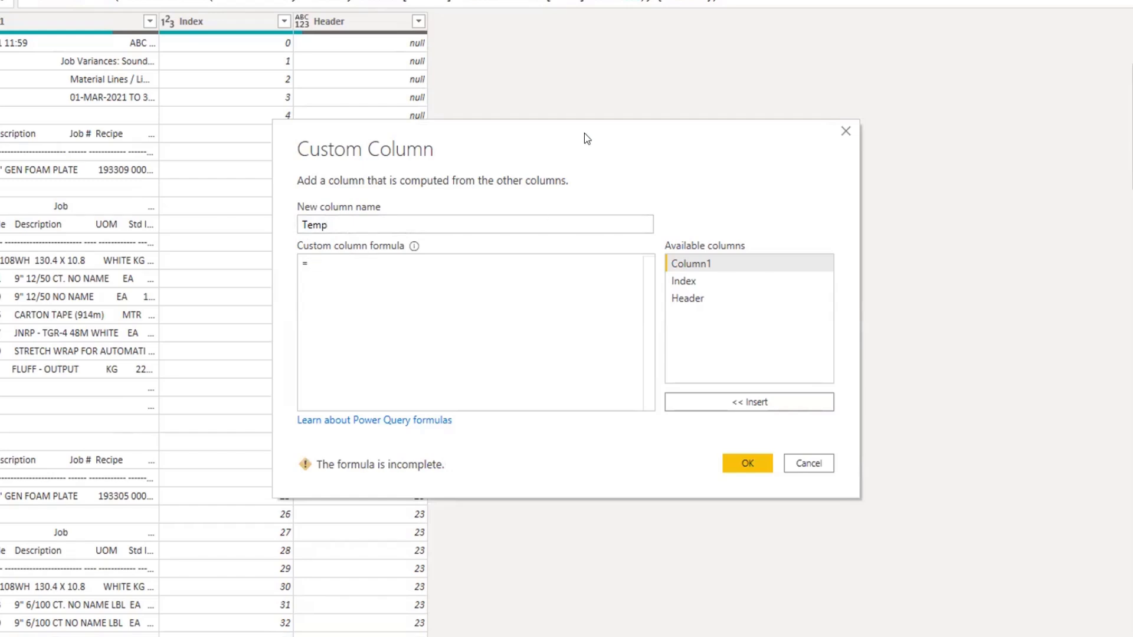
drag(584, 139, 636, 145)
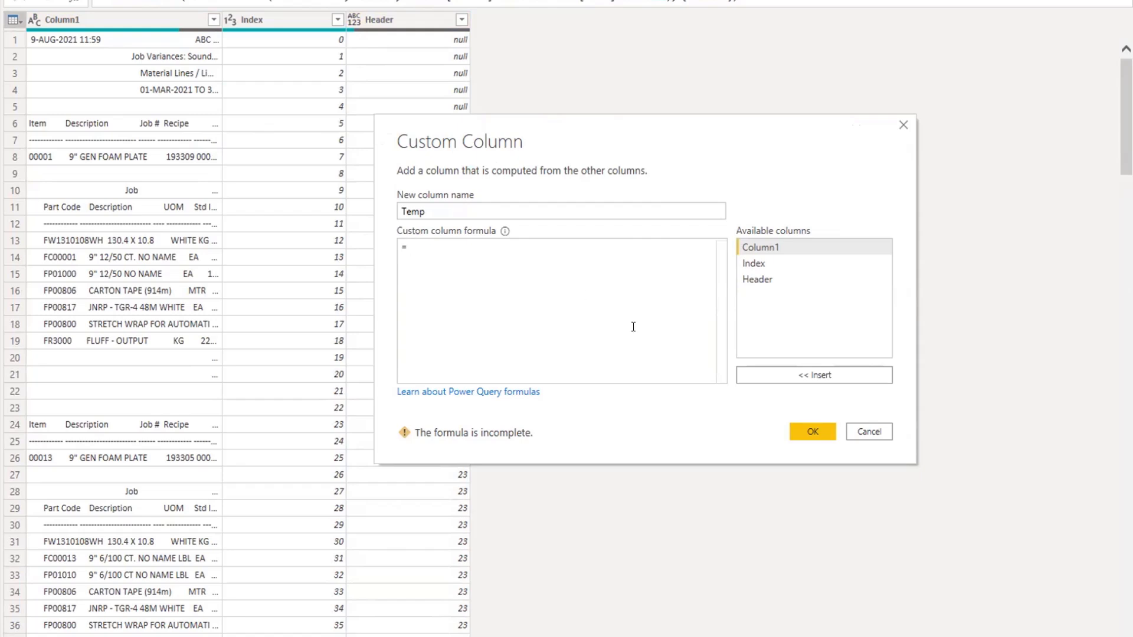
Begin the Temp column formula with an if condition that opens the List.Contains function.
text(if list)
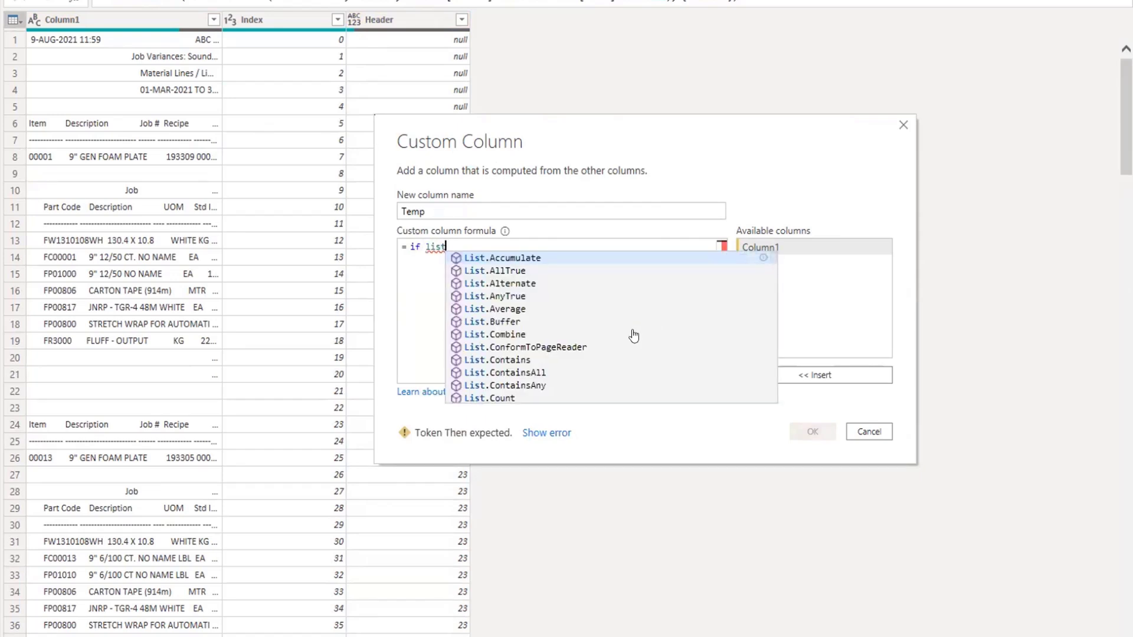
text(.con)
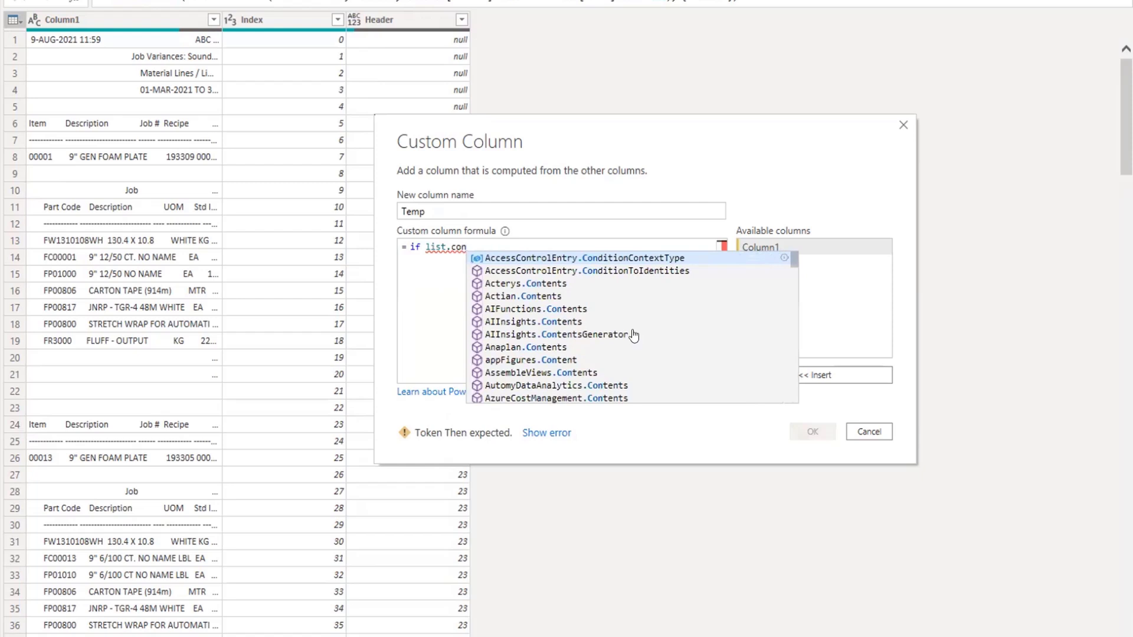
text(tainl)
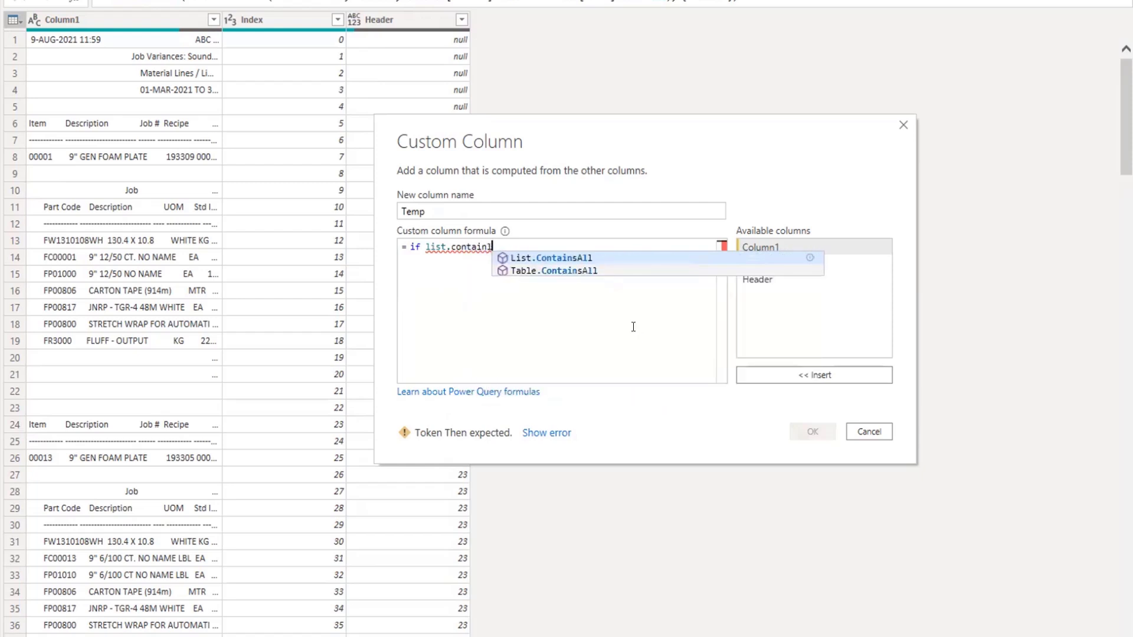
key(BackSpace)
key(BackSpace)
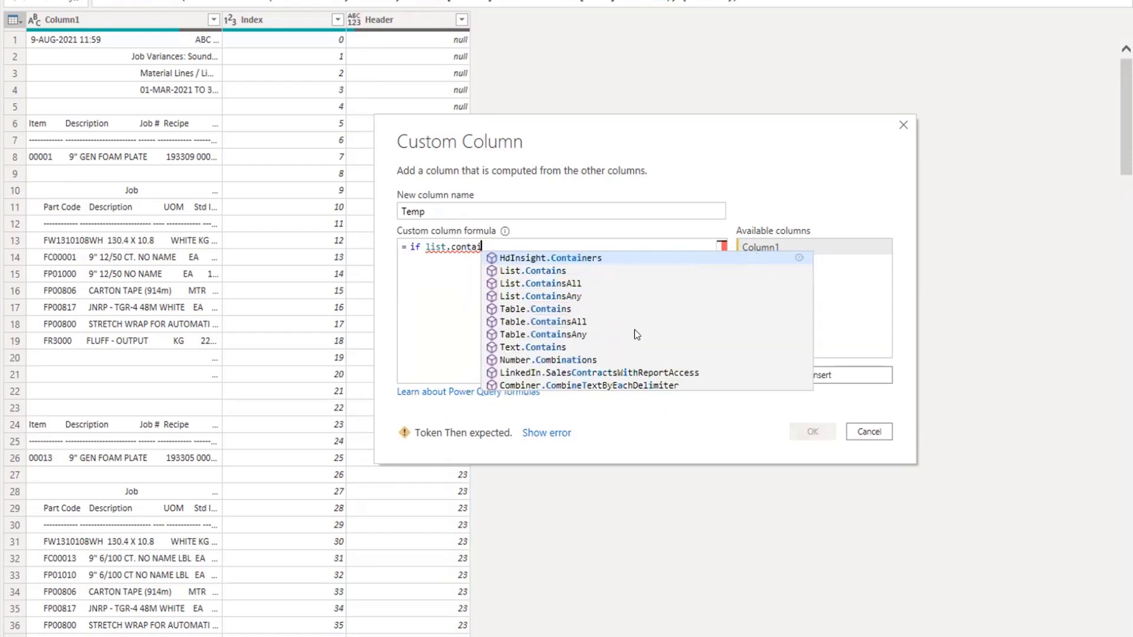
key(Down)
key(Tab)
key(Left)
key(Left)
key(Left)
key(Left)
key(Left)
key(Left)
key(Left)
key(Left)
key(Left)
key(Left)
key(Left)
key(Left)
key(Left)
key(BackSpace)
key(BackSpace)
key(BackSpace)
key(BackSpace)
key(End)
text(()
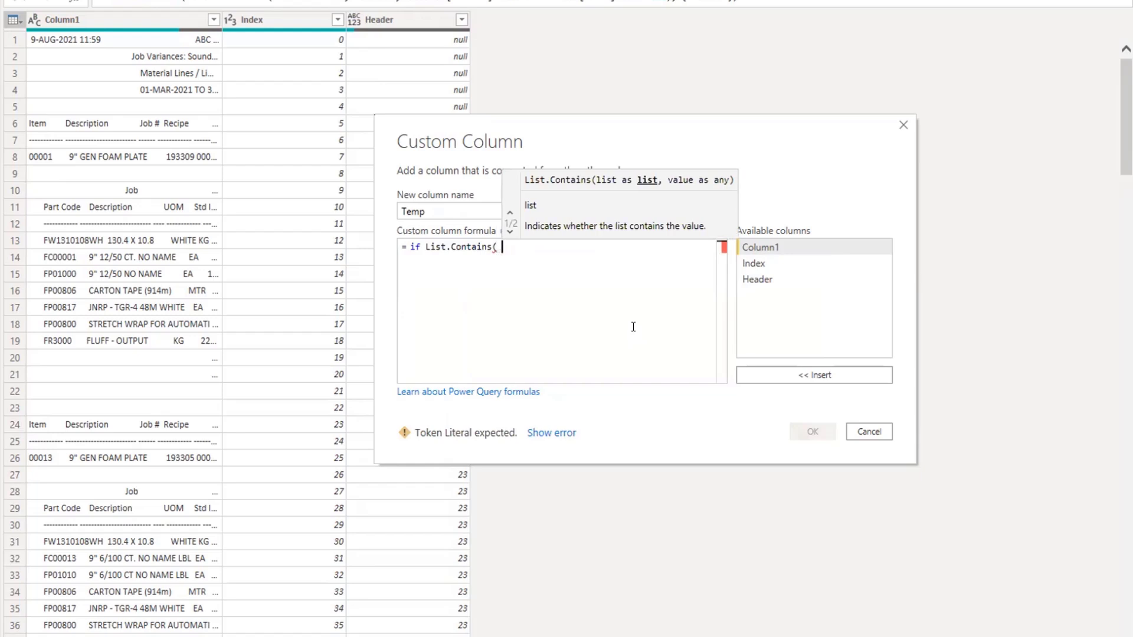
text( List)
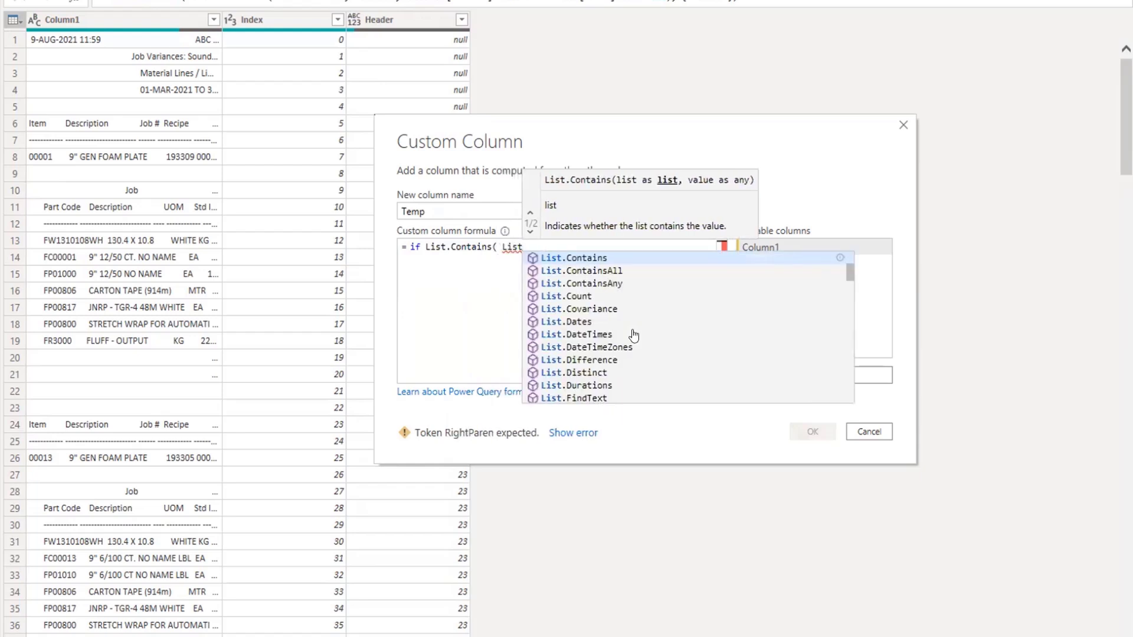
text(List.Po)
Nest an open List.PositionOf function as the list argument of List.Contains in the Temp formula, clearing the stray character before it.
key(Down)
key(Tab)
key(Left)
key(Left)
key(Left)
key(Left)
key(Left)
key(Left)
key(Left)
key(Left)
key(Left)
key(Left)
key(Left)
key(Left)
key(Left)
key(Left)
key(Left)
key(Left)
key(Left)
key(Left)
key(BackSpace)
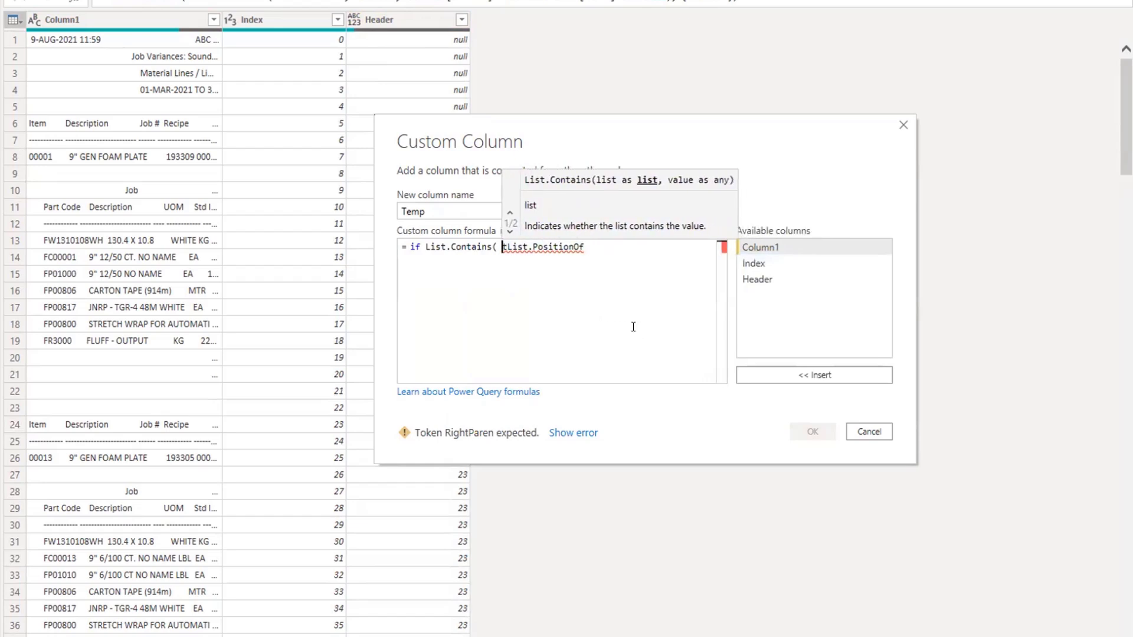
key(Delete)
key(End)
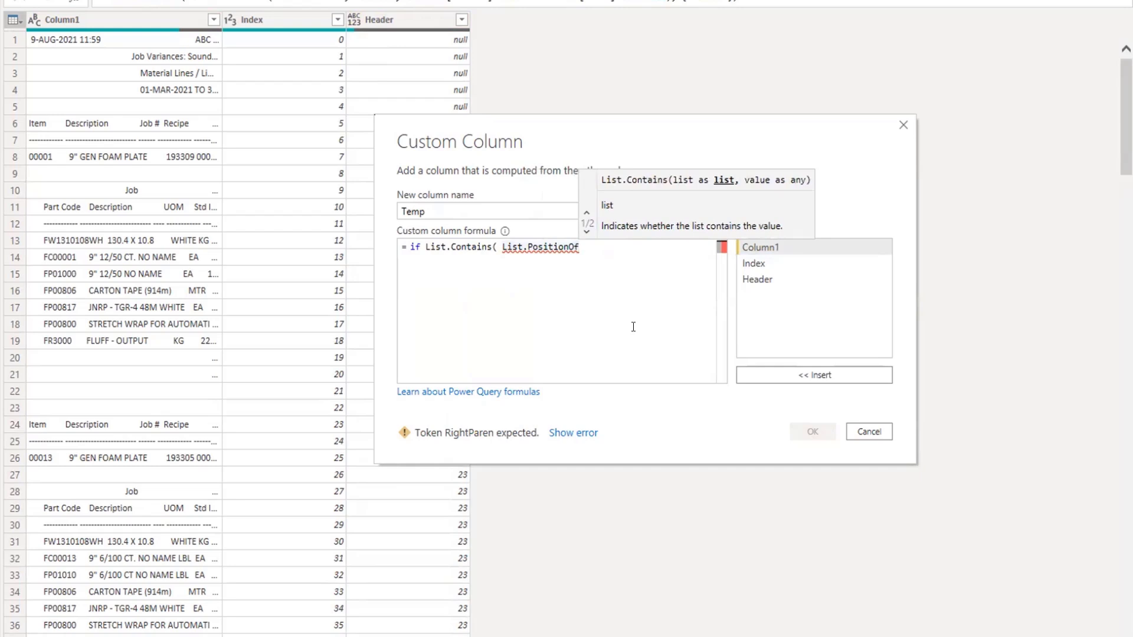
text(( )
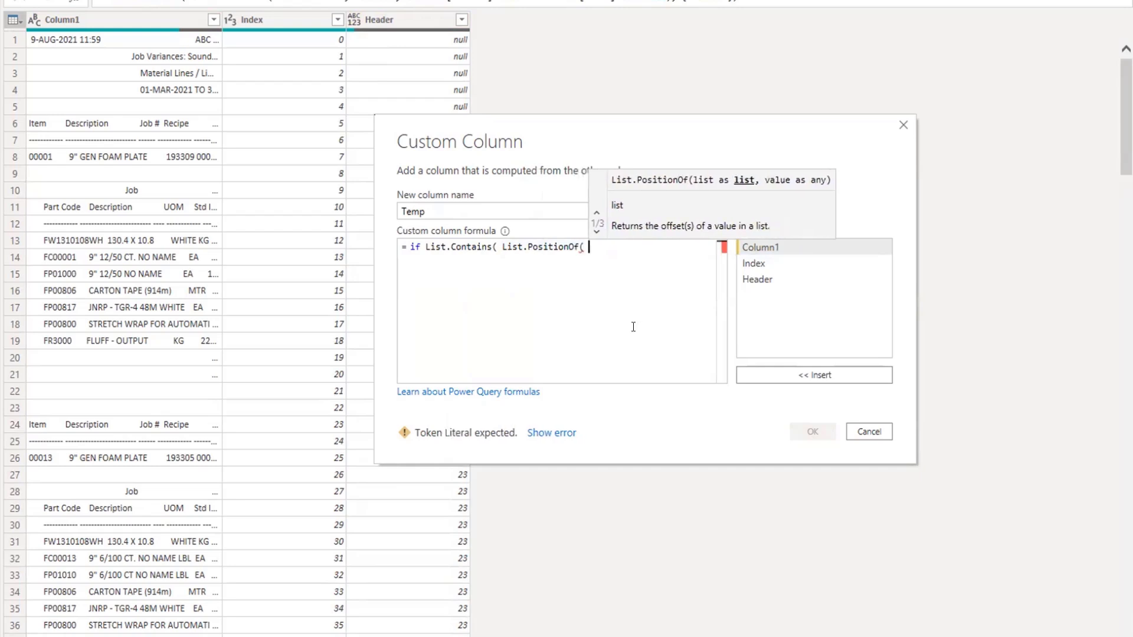
text(Bu)
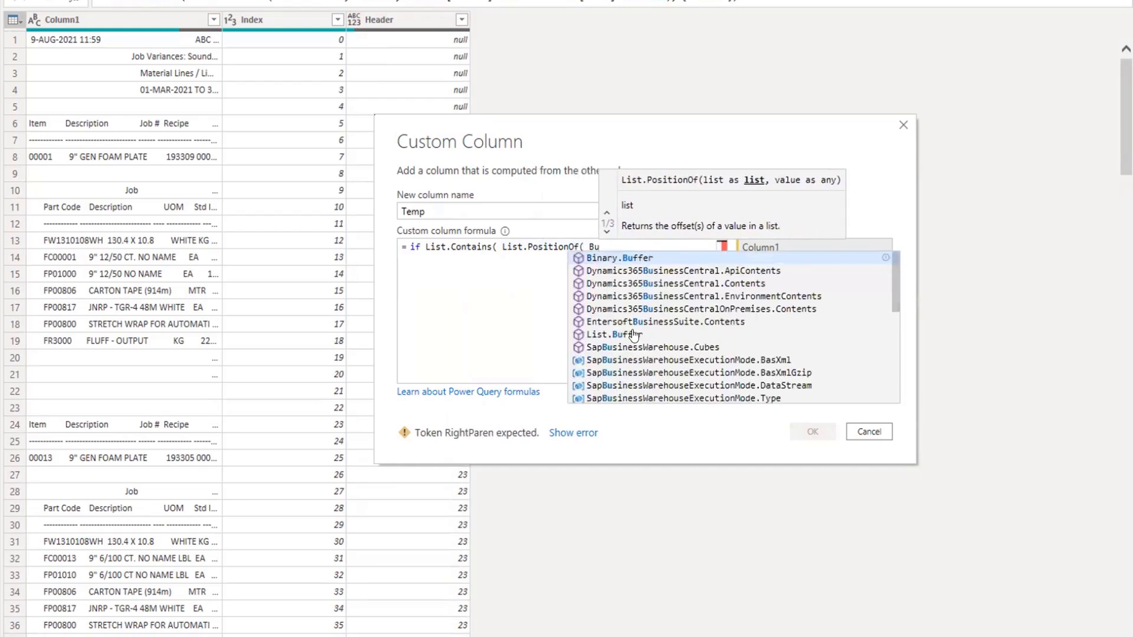
text(ffer)
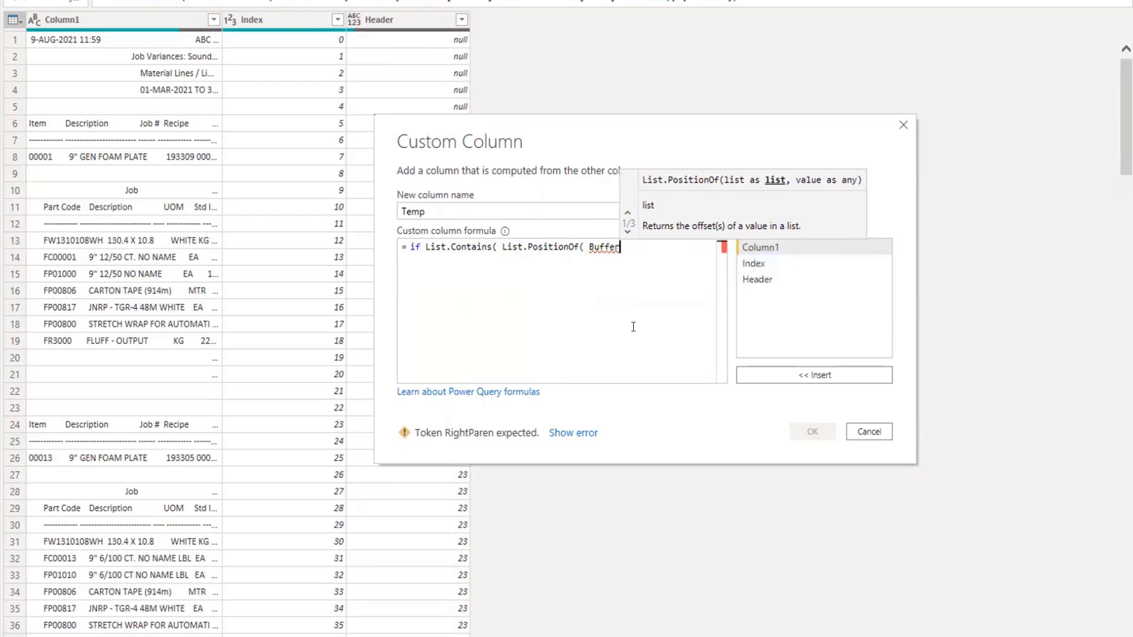
text(edList)
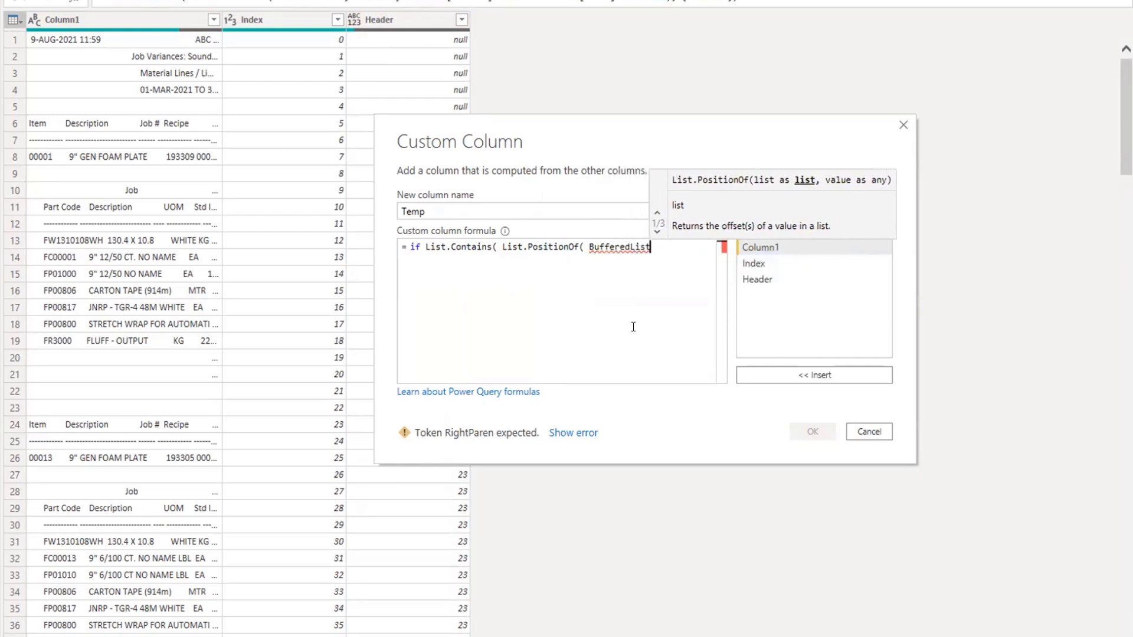
text(,)
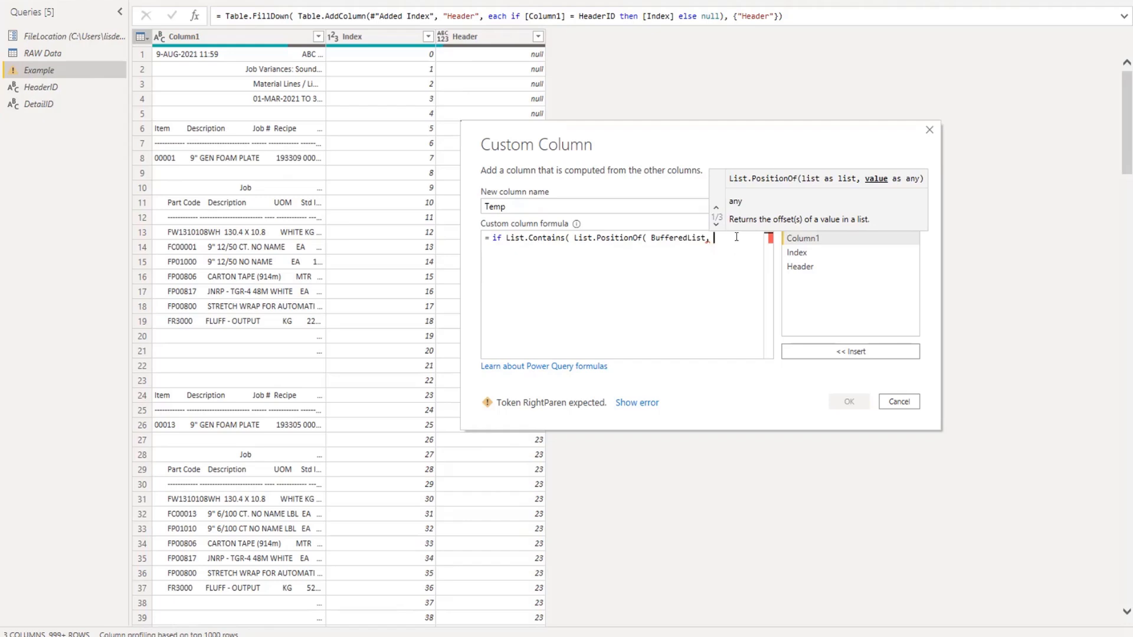
Give List.PositionOf the arguments BufferedList as its list and HeaderID as its value.
text(Header)
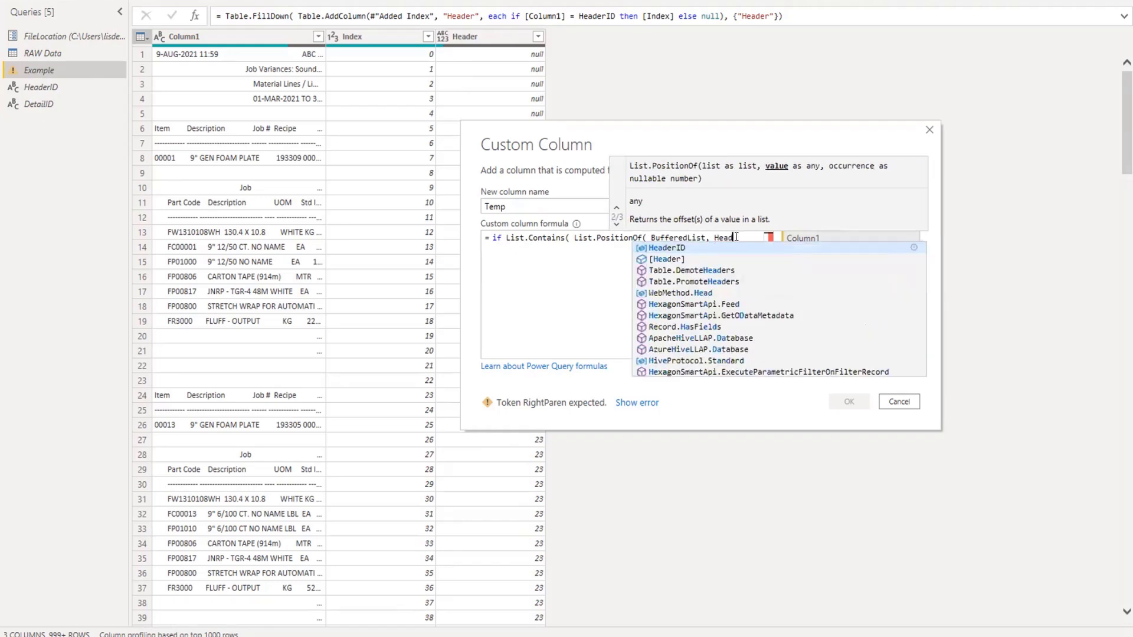
text(ID)
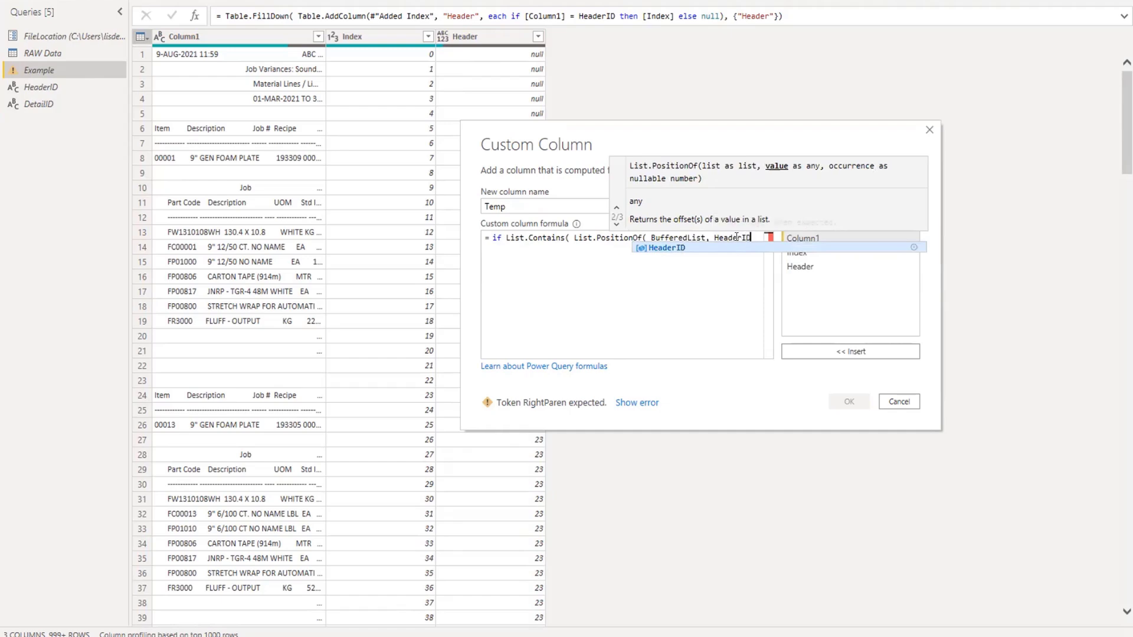
text(,)
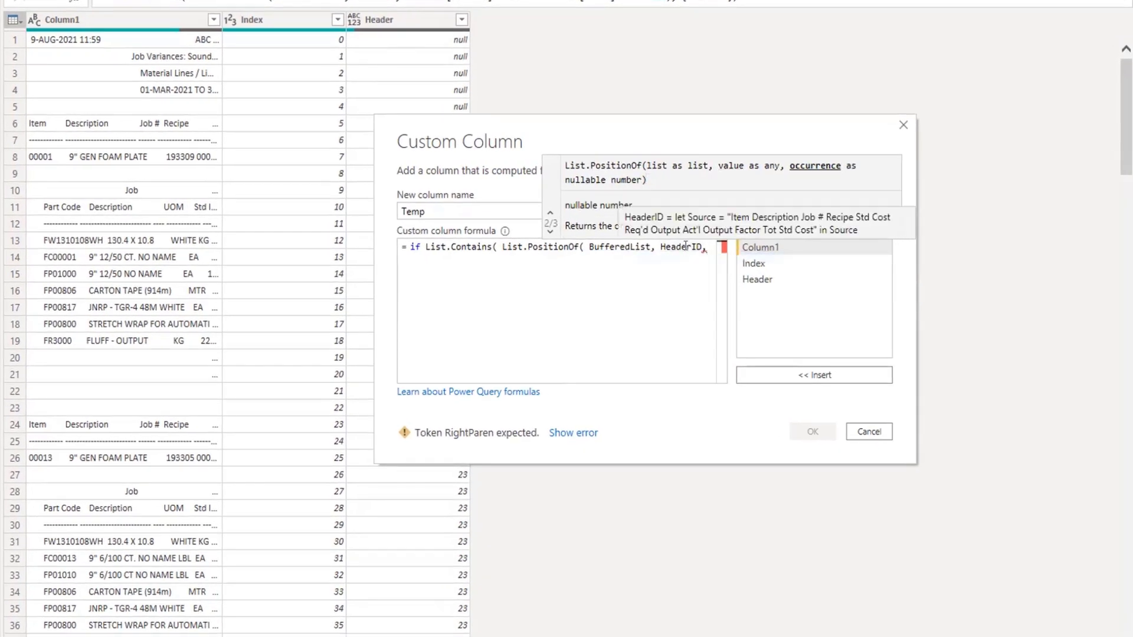
On a new formula line, set the occurrence argument to Occurrence.All and close List.PositionOf.
key(Return)
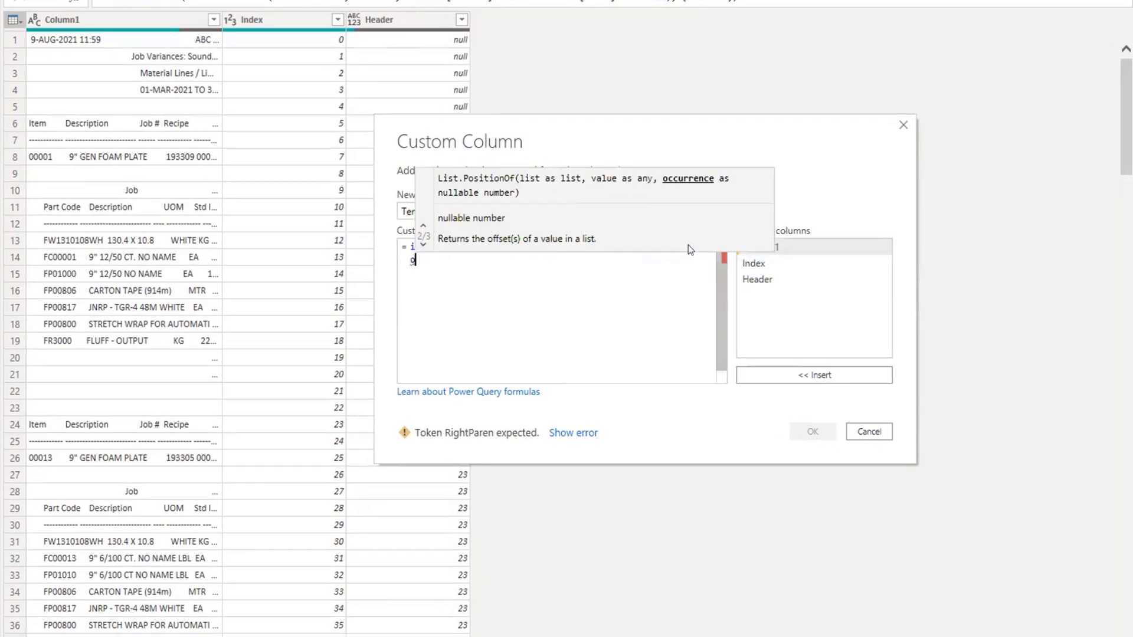
text(O)
key(Tab)
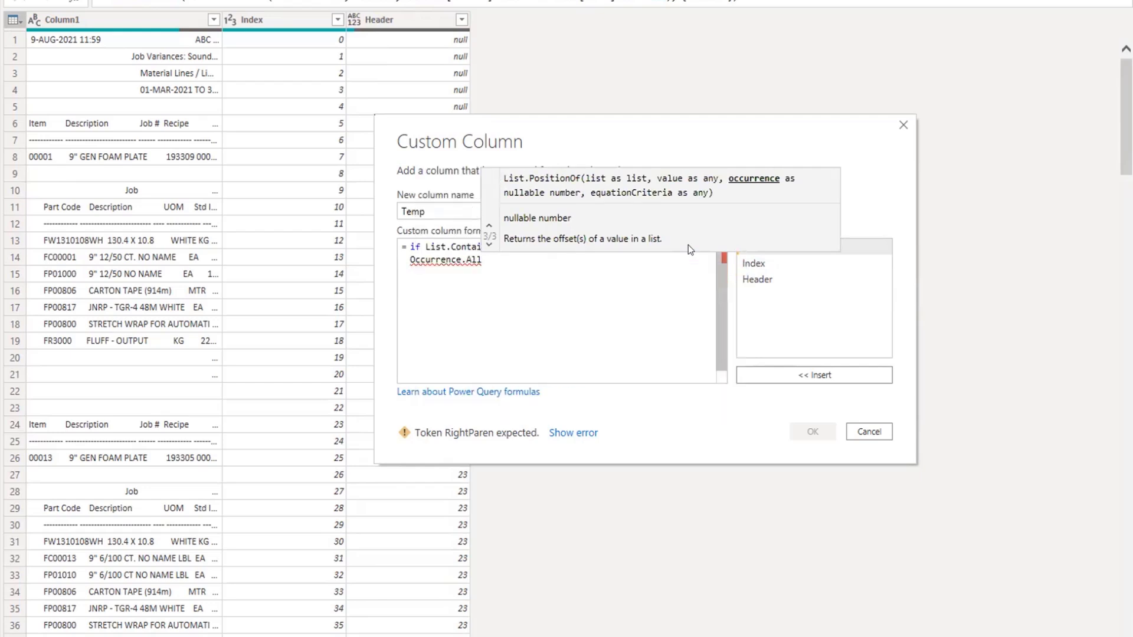
text())
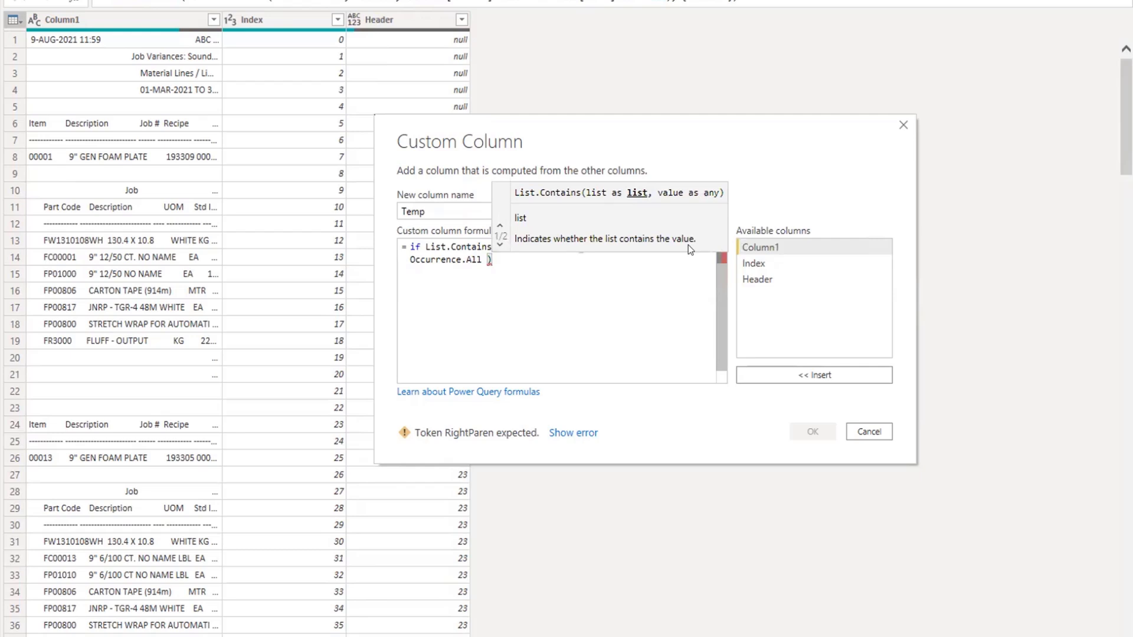
text(,)
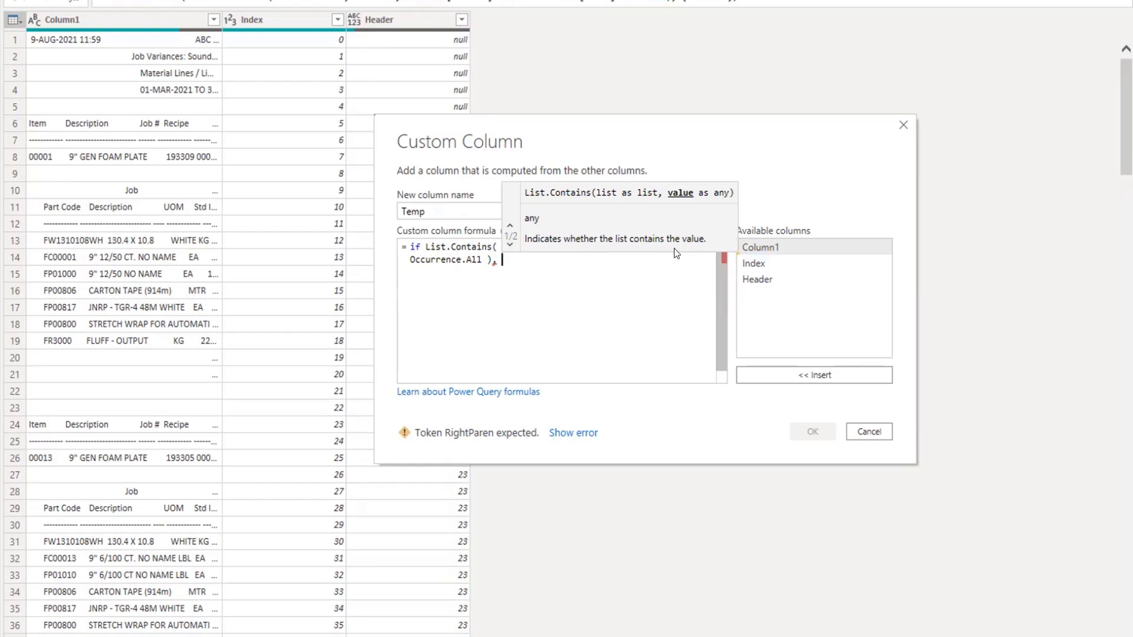
Complete List.Contains with the [Index] column as its value and return "H" when the condition is true.
double_click(748, 258)
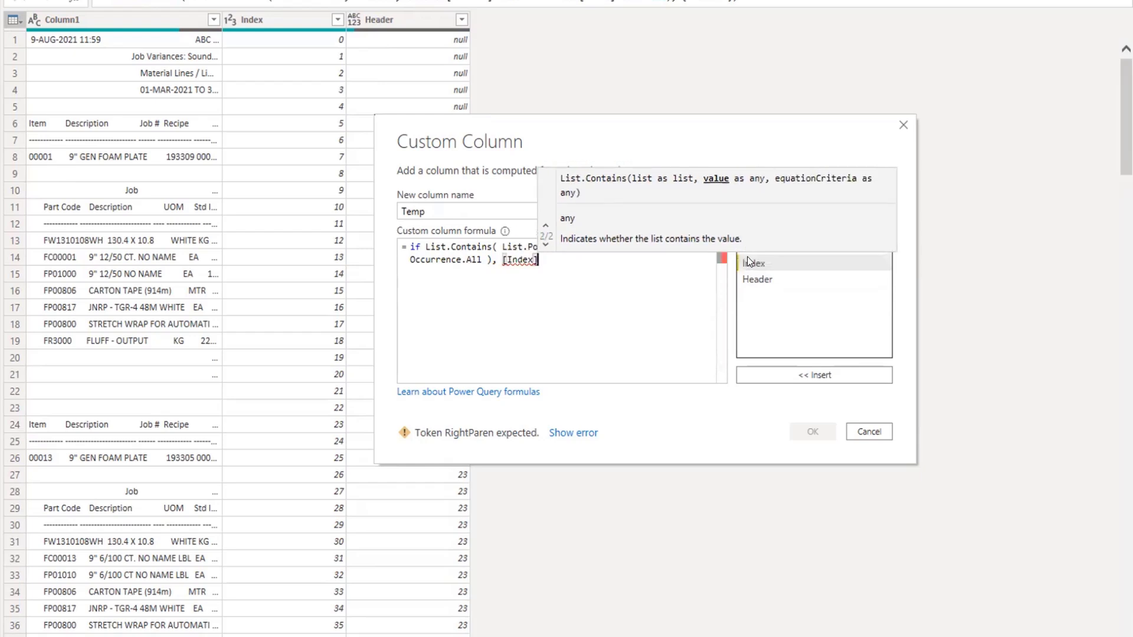
text() then)
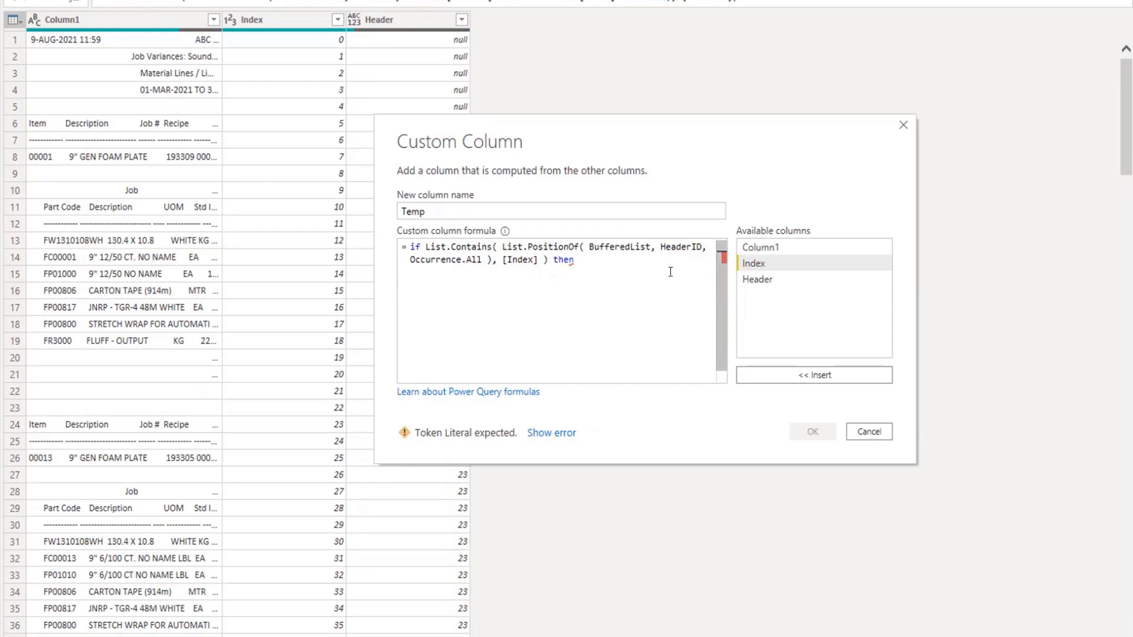
text("H)
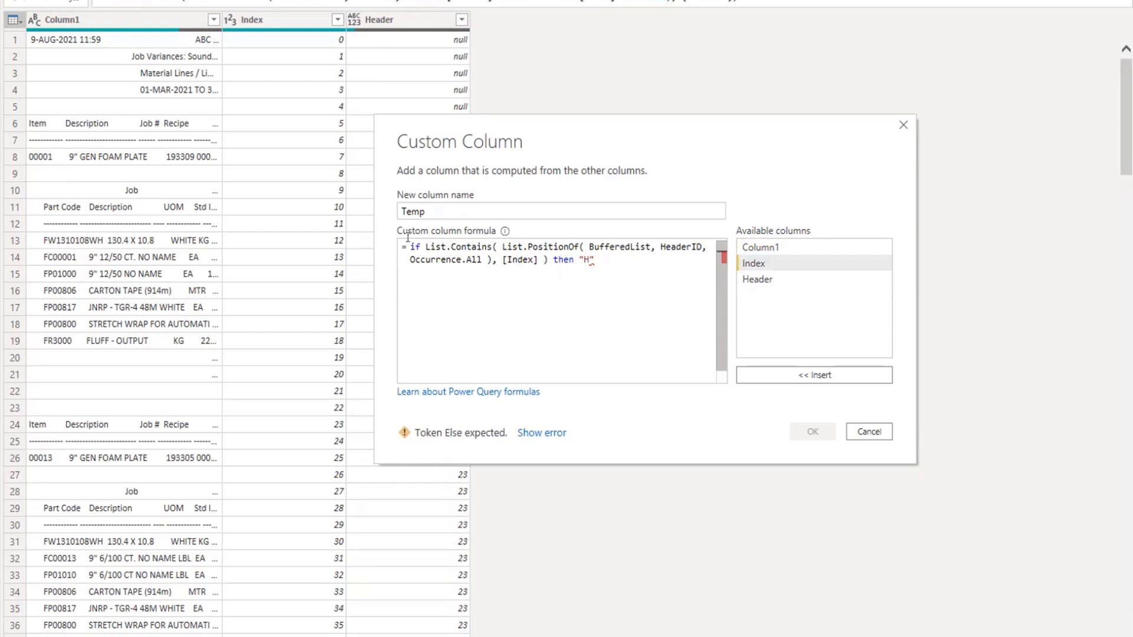
Copy the whole if clause and append it after an else at the end of the Temp formula.
drag(409, 246, 596, 263)
key(ctrl+c)
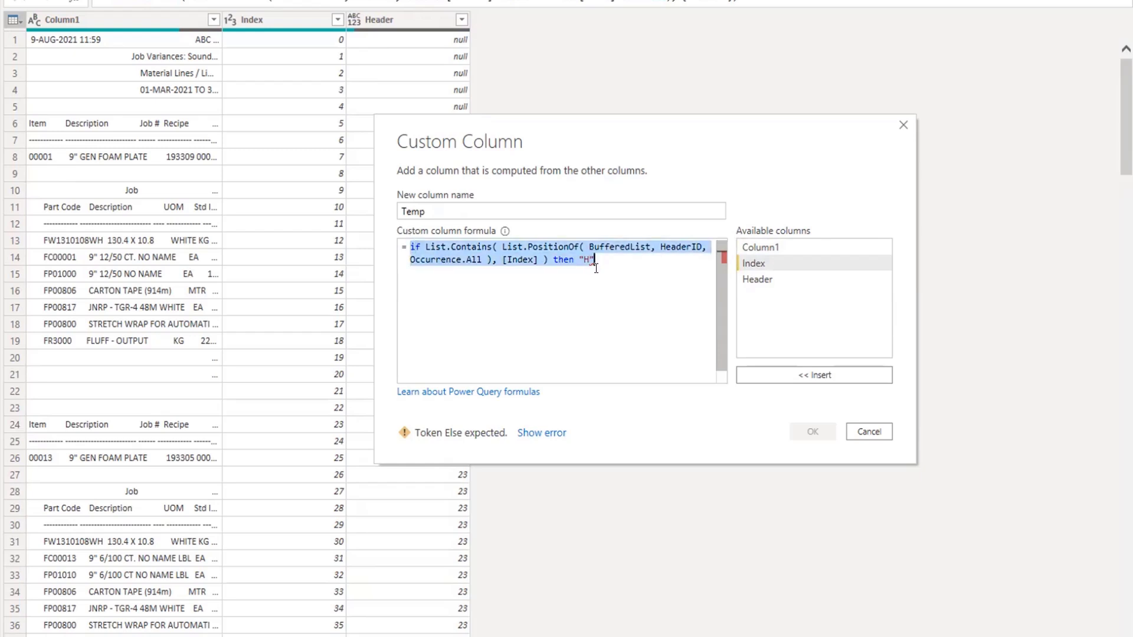
click(604, 260)
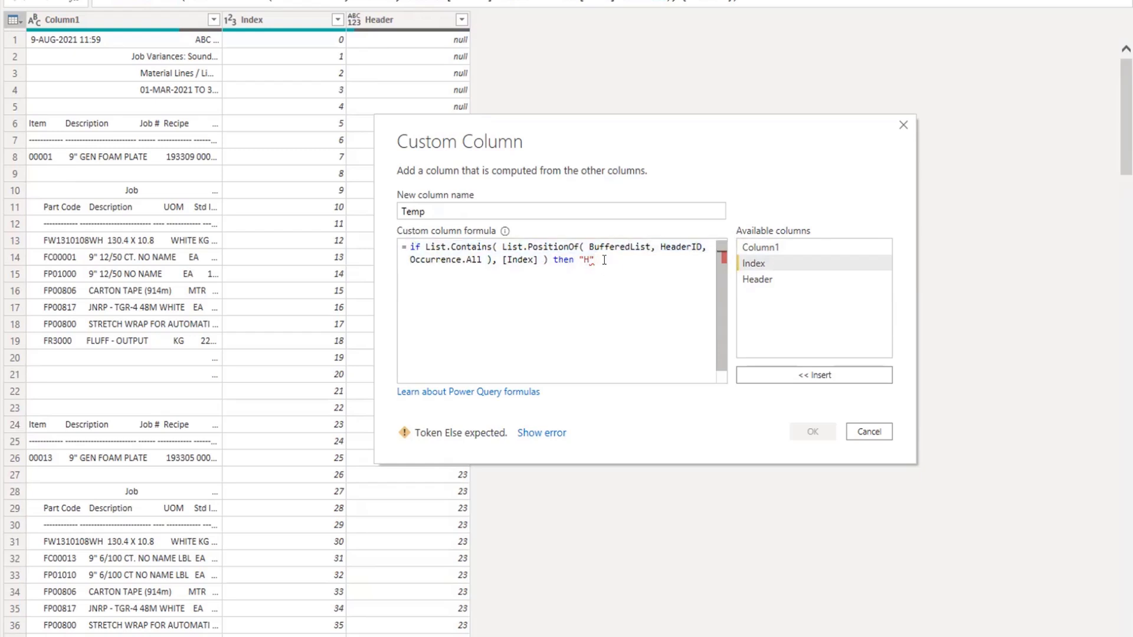
text(else)
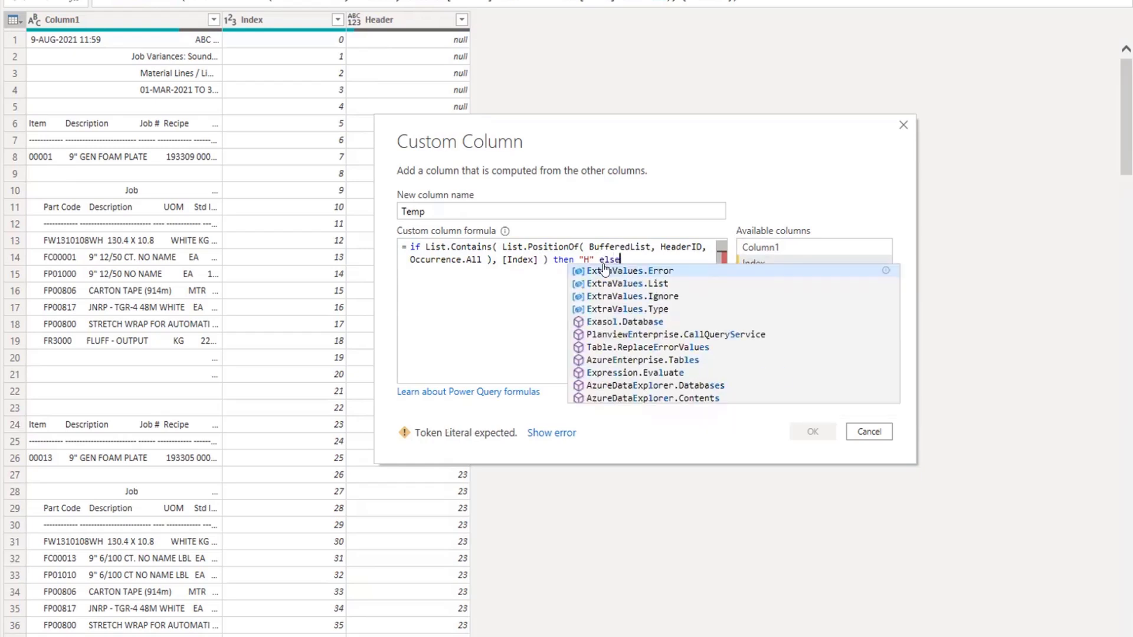
key(ctrl+v)
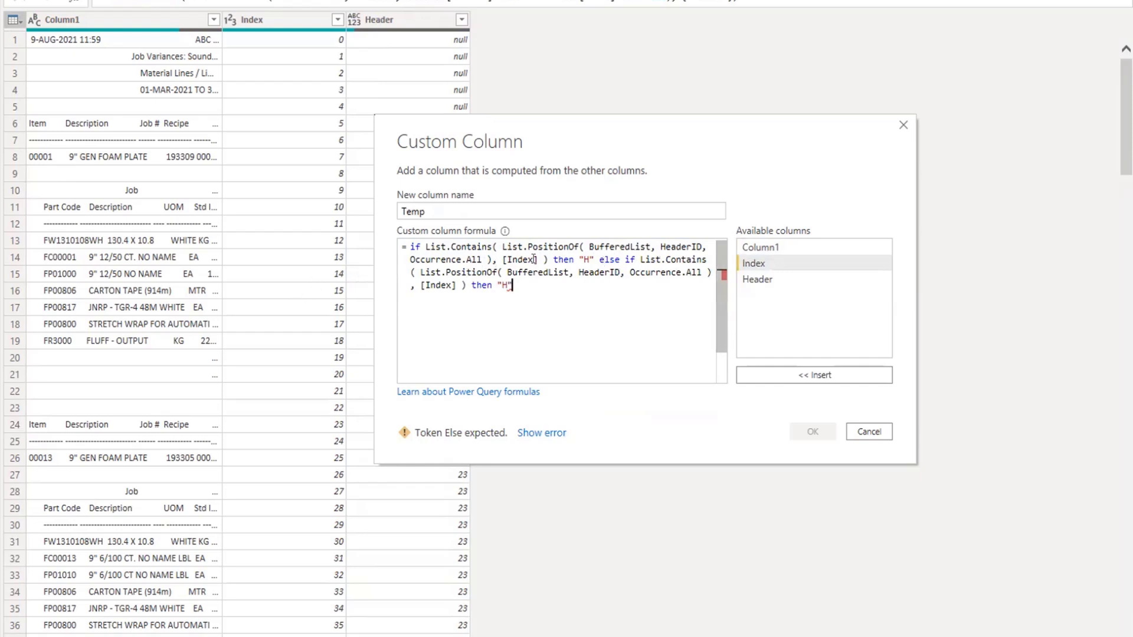
Change the second clause to look up DetailID instead of HeaderID and return "R".
double_click(601, 272)
text(Det)
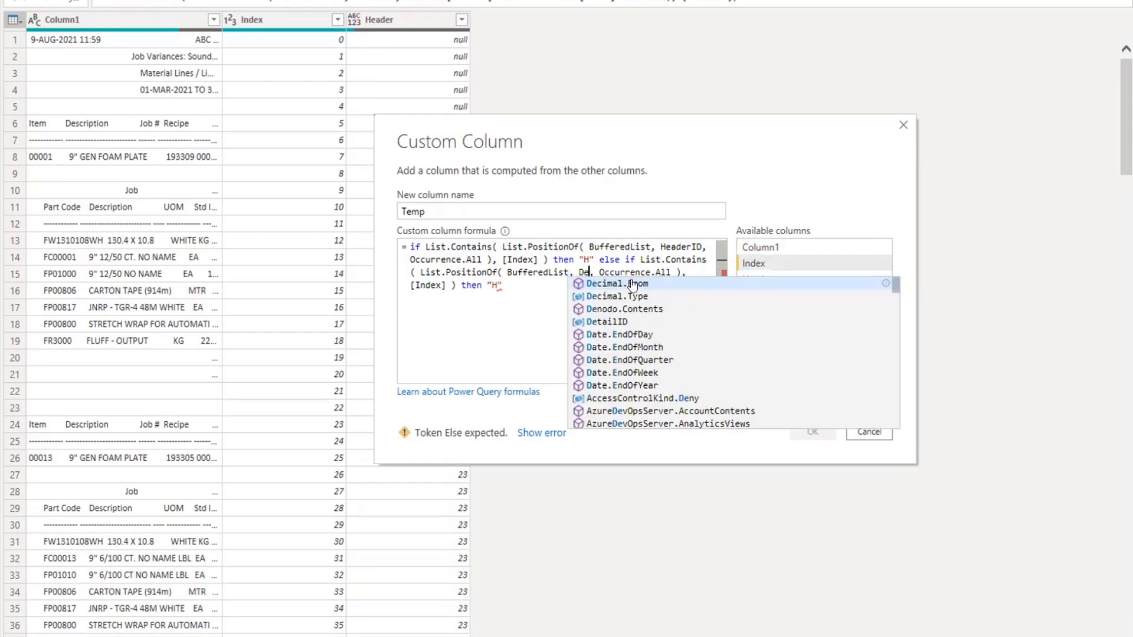
click(632, 282)
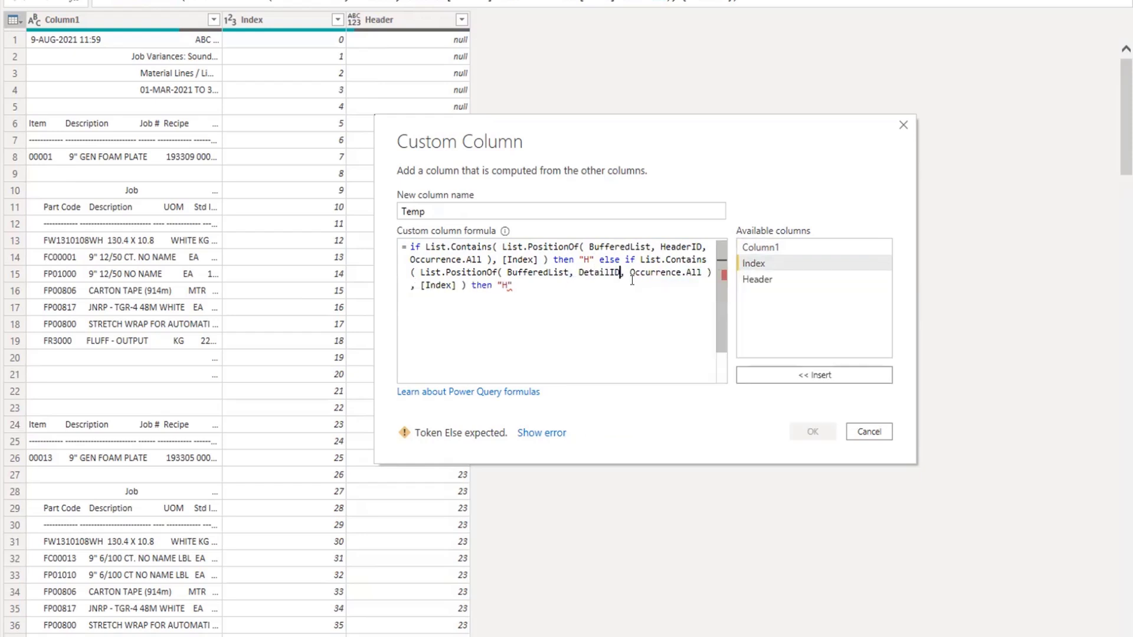
double_click(502, 282)
text(R)
text( e)
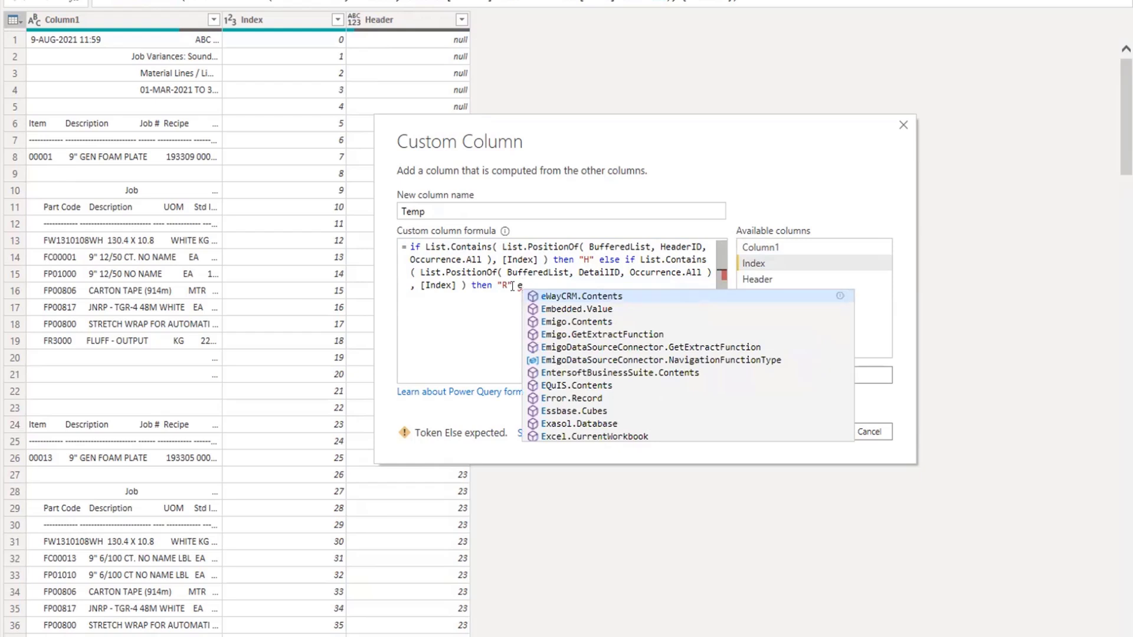
text(lse)
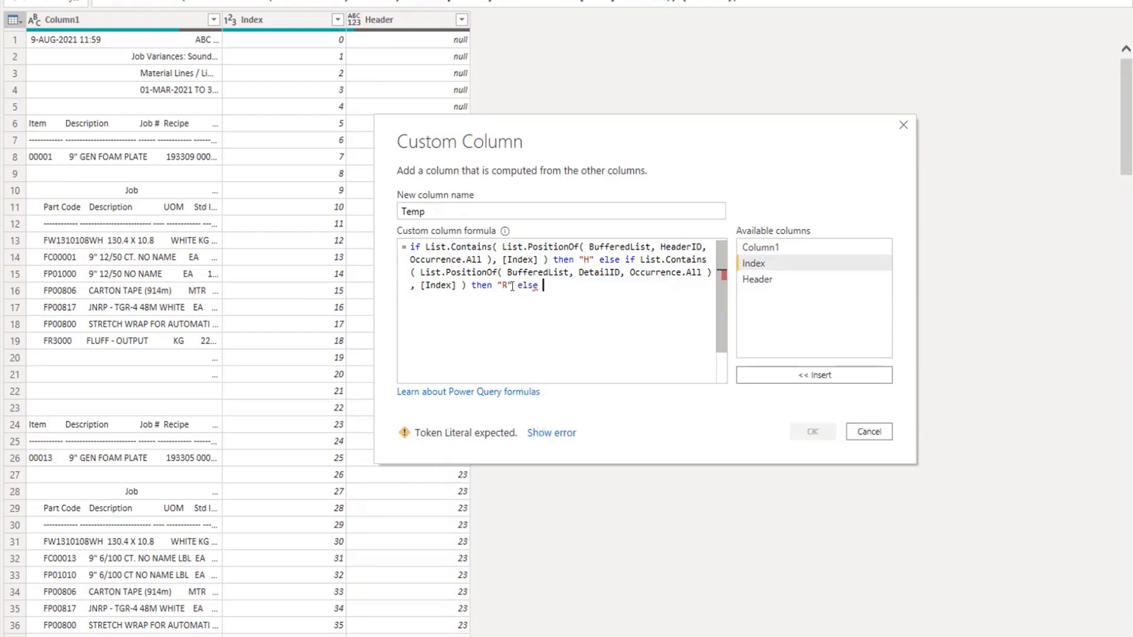
Add a further else branch with [Column1] and "", returning an empty string, and finish the formula with else null.
click(775, 249)
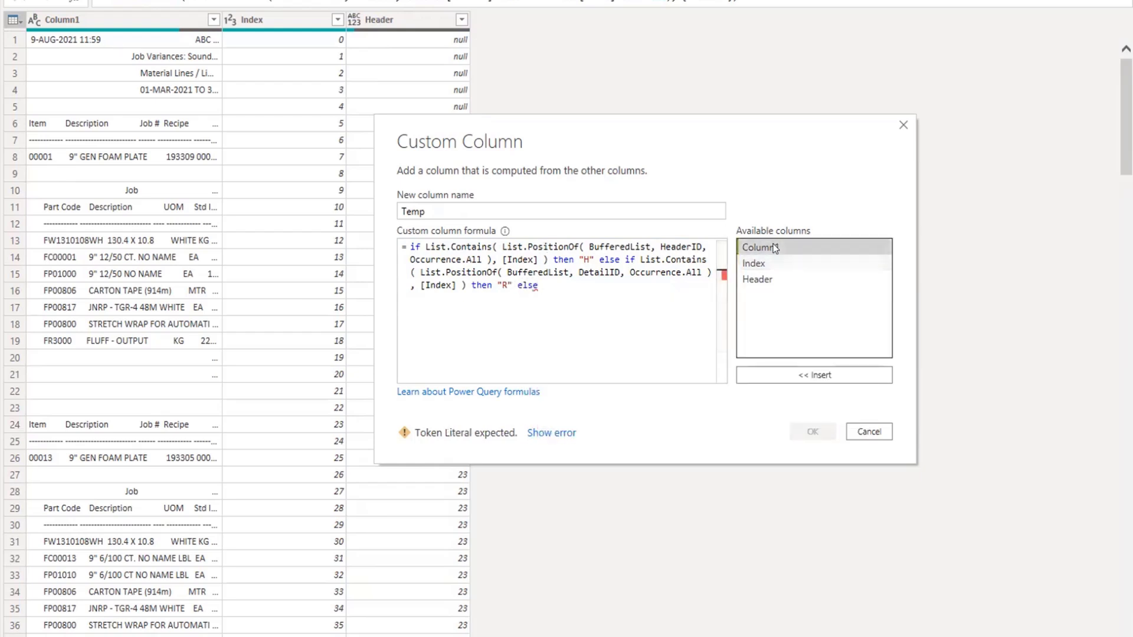
double_click(775, 248)
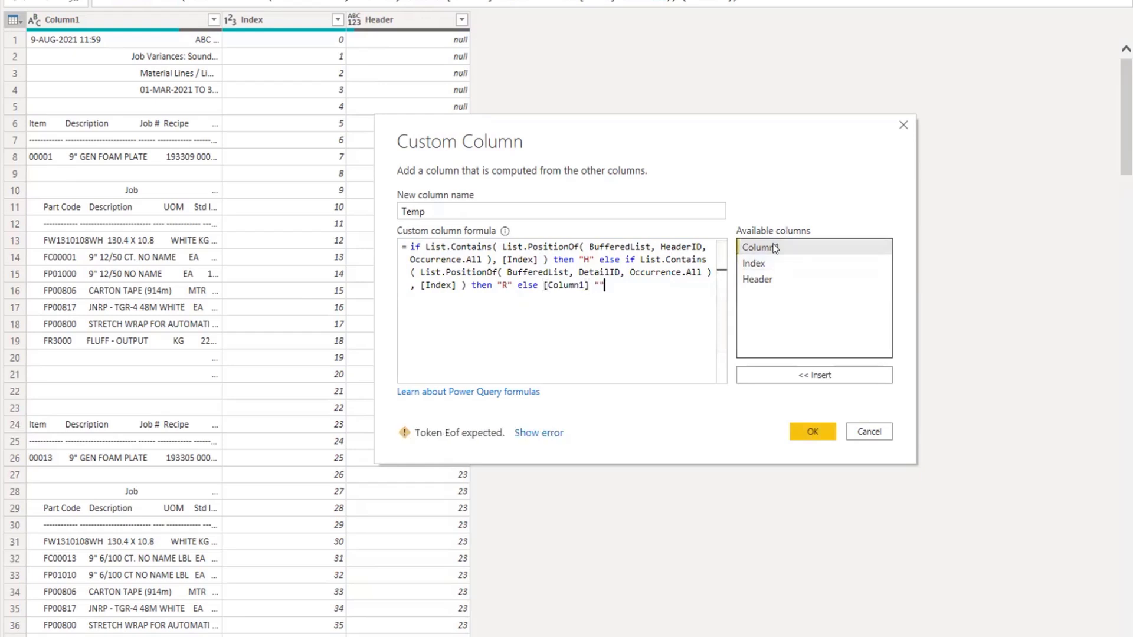
text("")
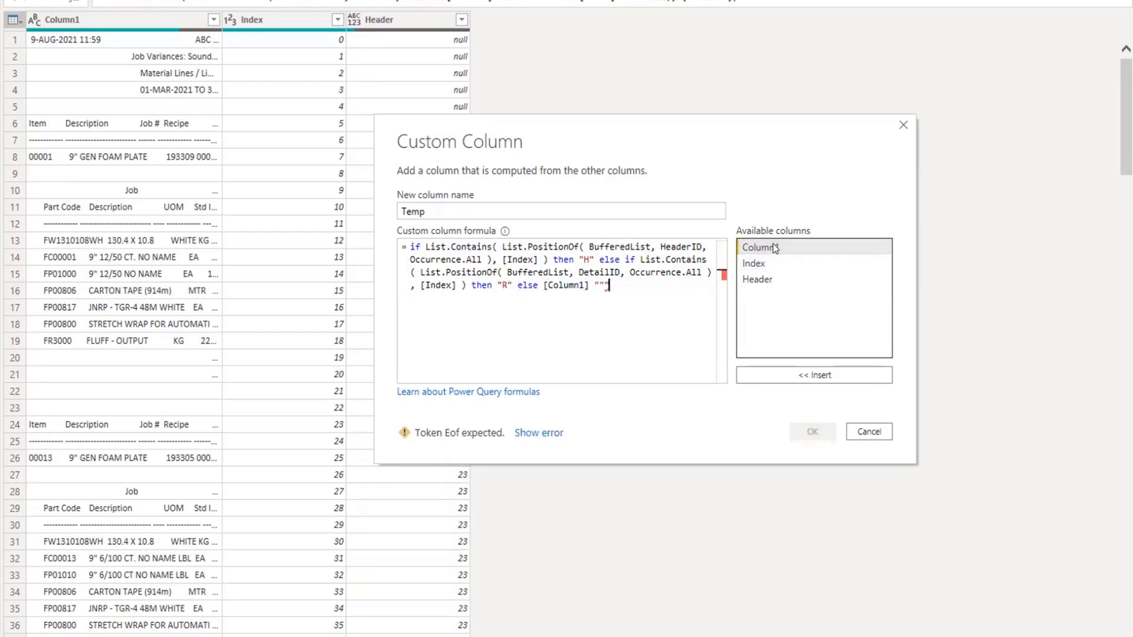
text( then  "")
text(else null)
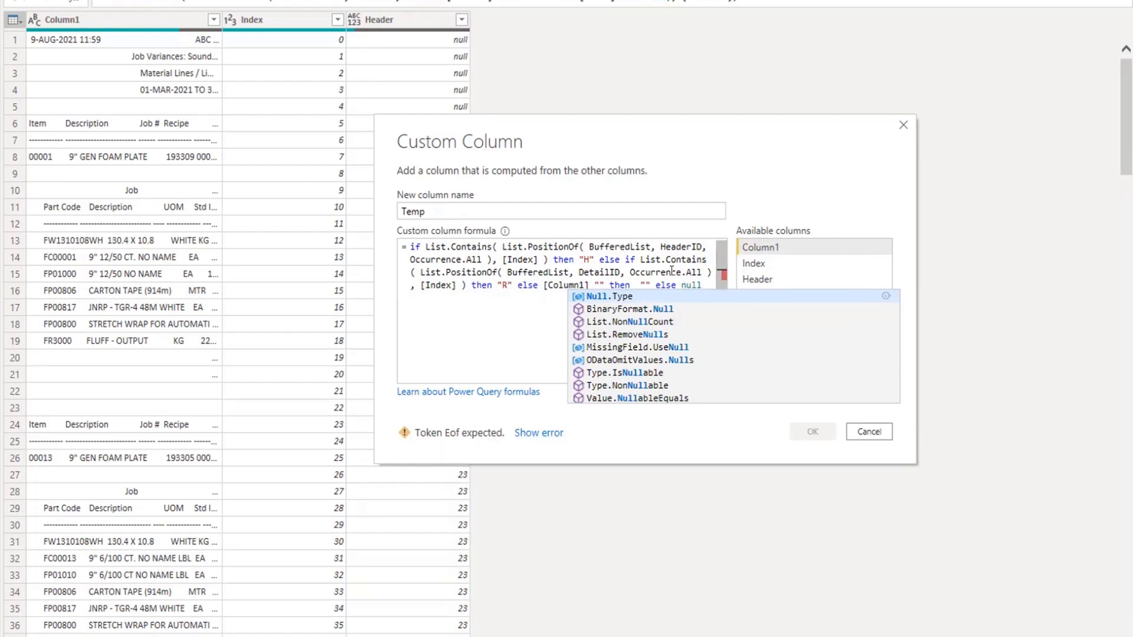
Correct the last branch to read else if [Column1] = "" and confirm the Temp custom column.
click(708, 269)
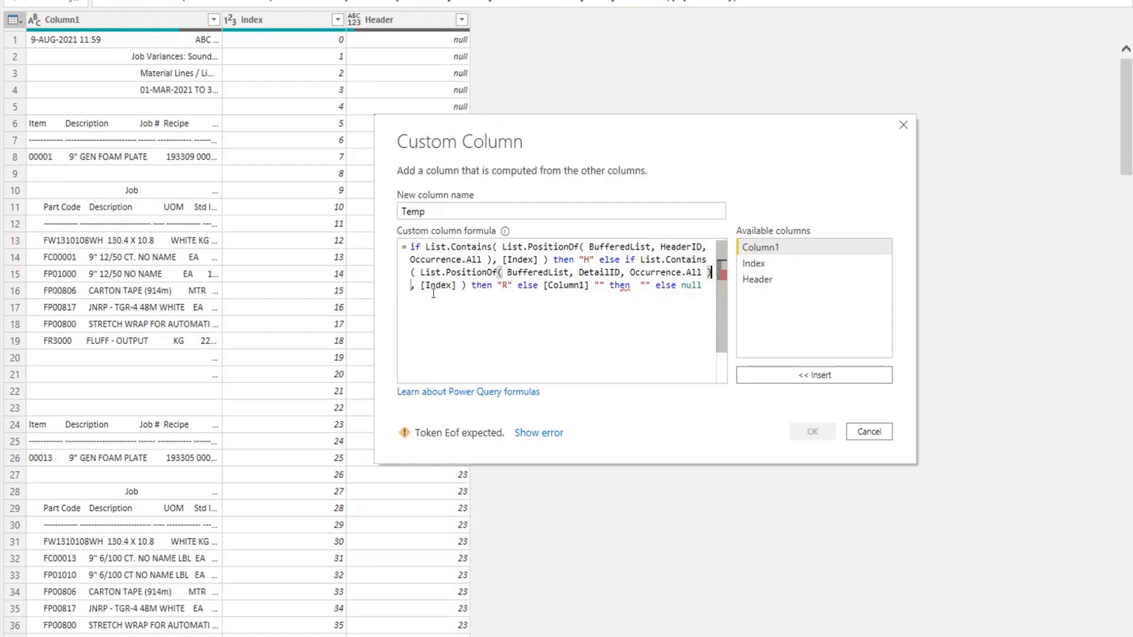
click(465, 286)
click(538, 285)
text(if)
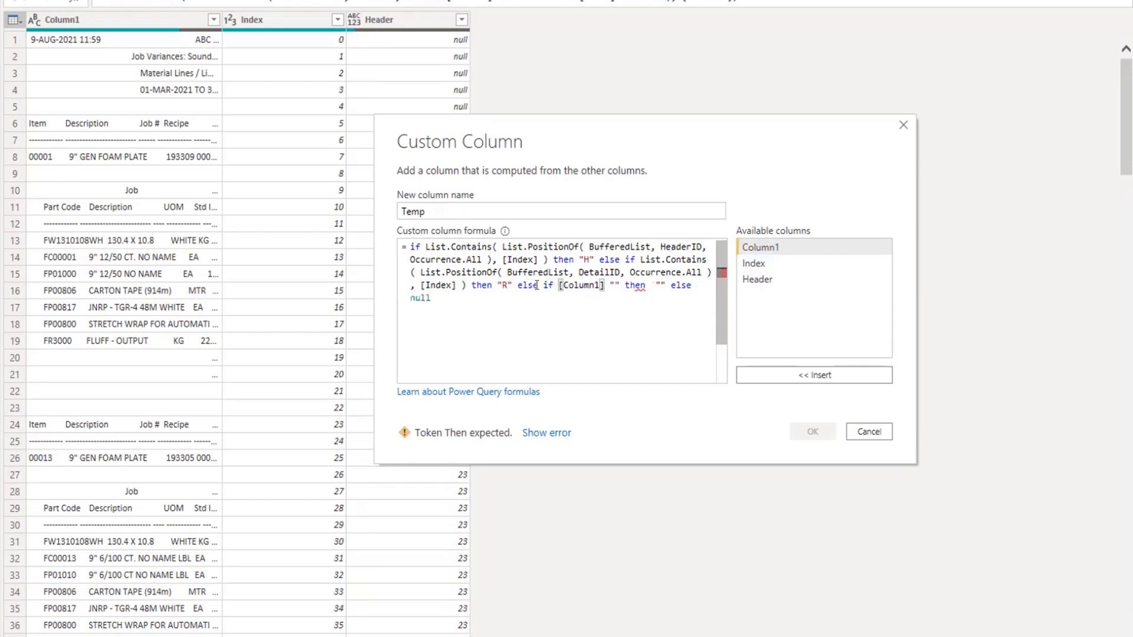
mouse_move(632, 283)
click(694, 284)
click(609, 284)
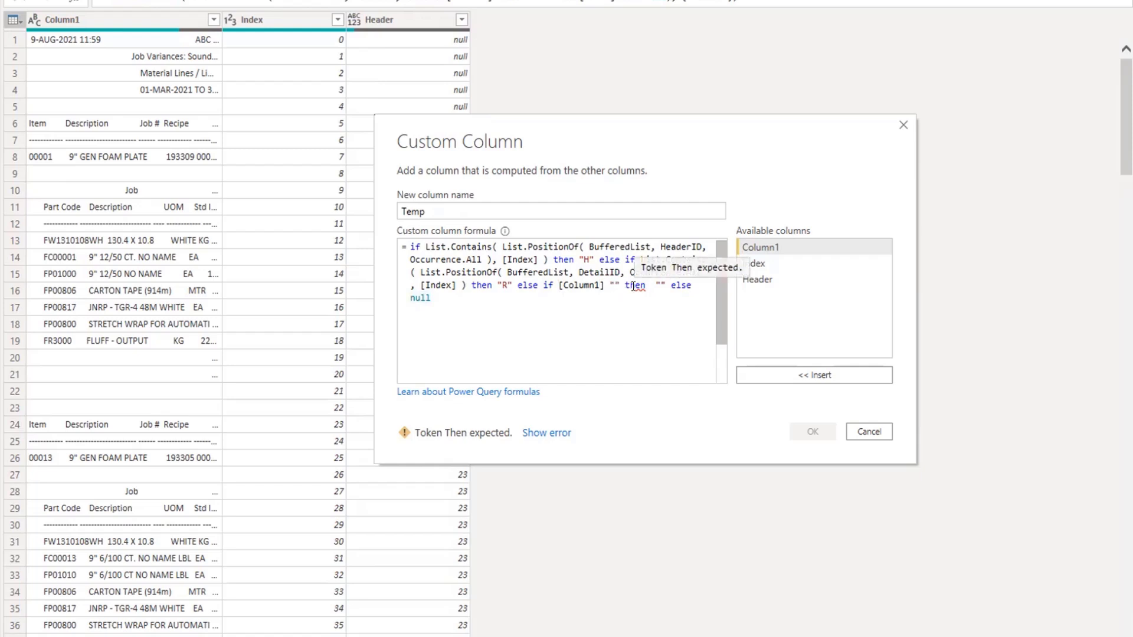
text(=)
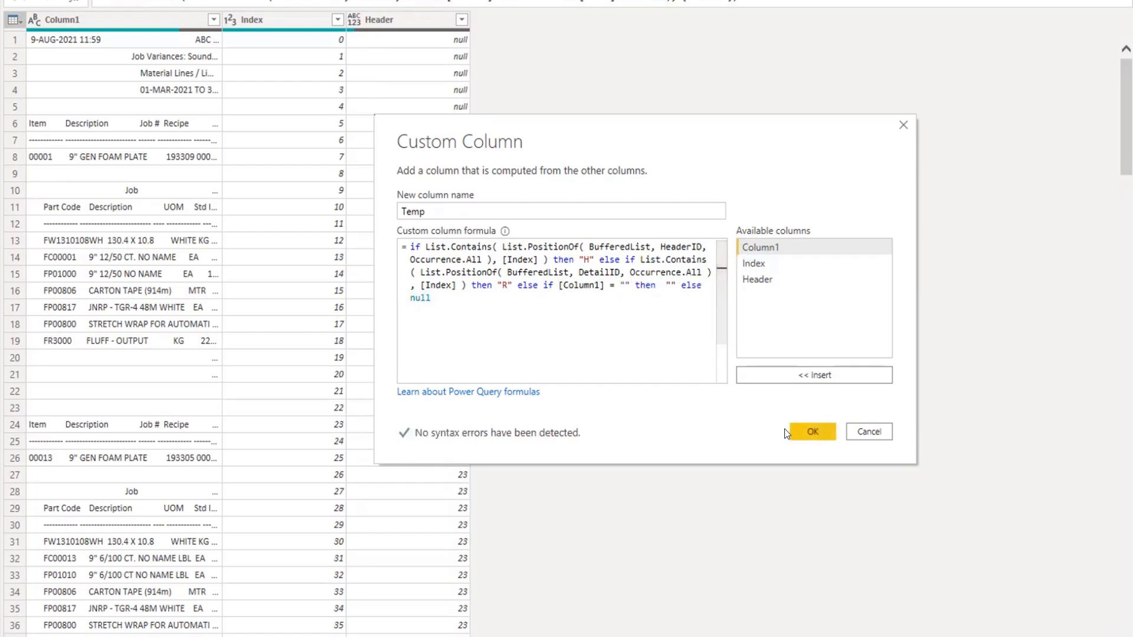
click(801, 430)
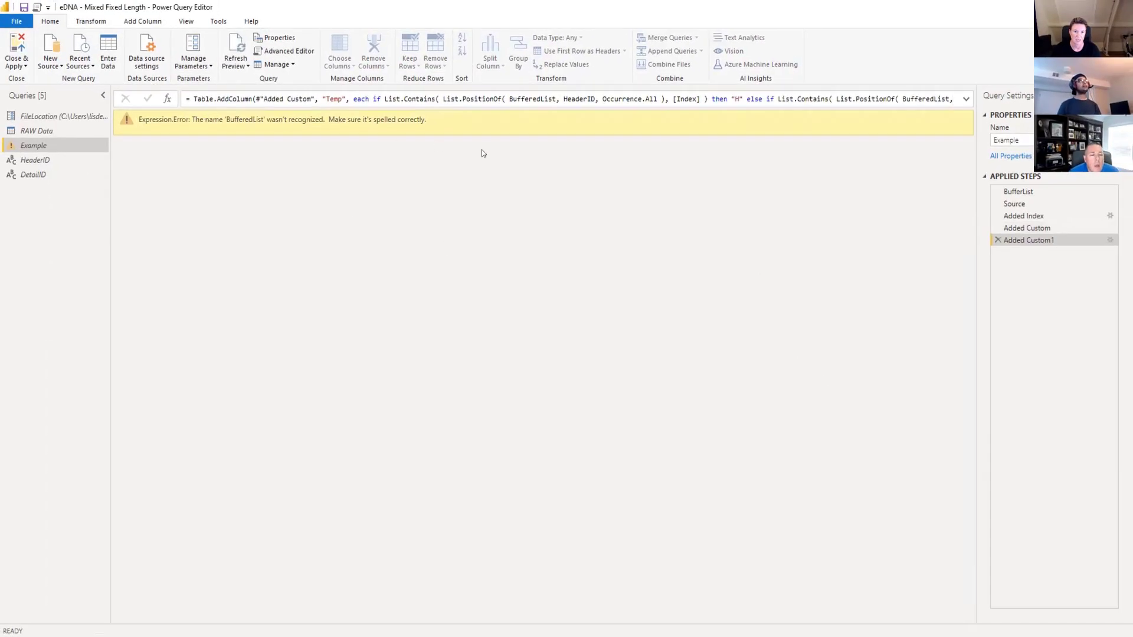
Check the exact name of the buffered list step among the applied steps of the Example query.
click(1034, 190)
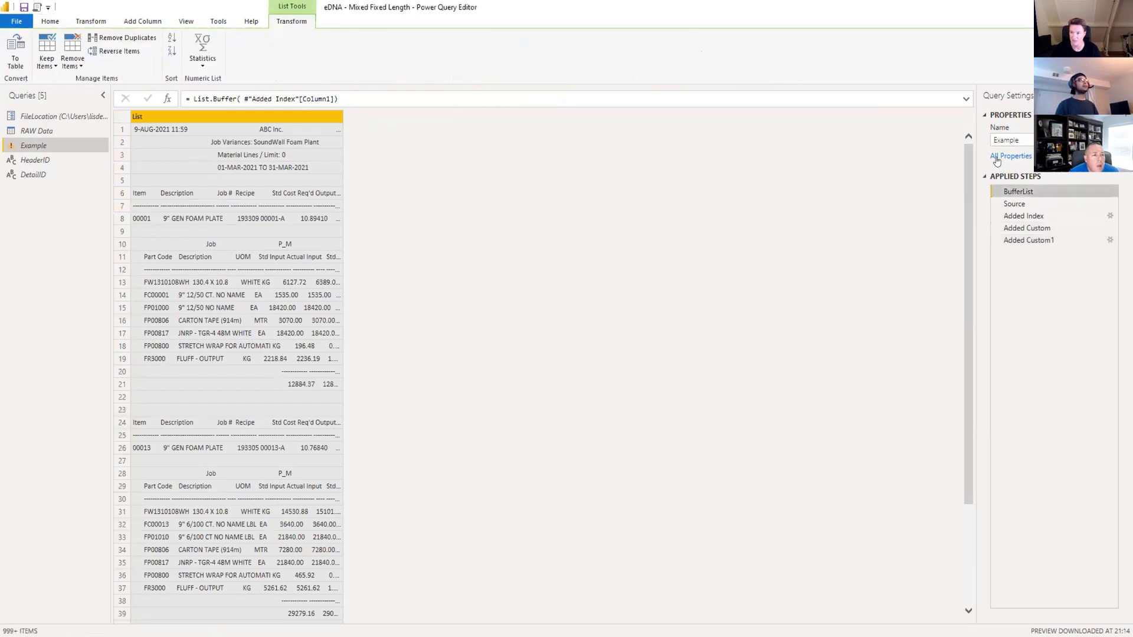
right_click(1015, 191)
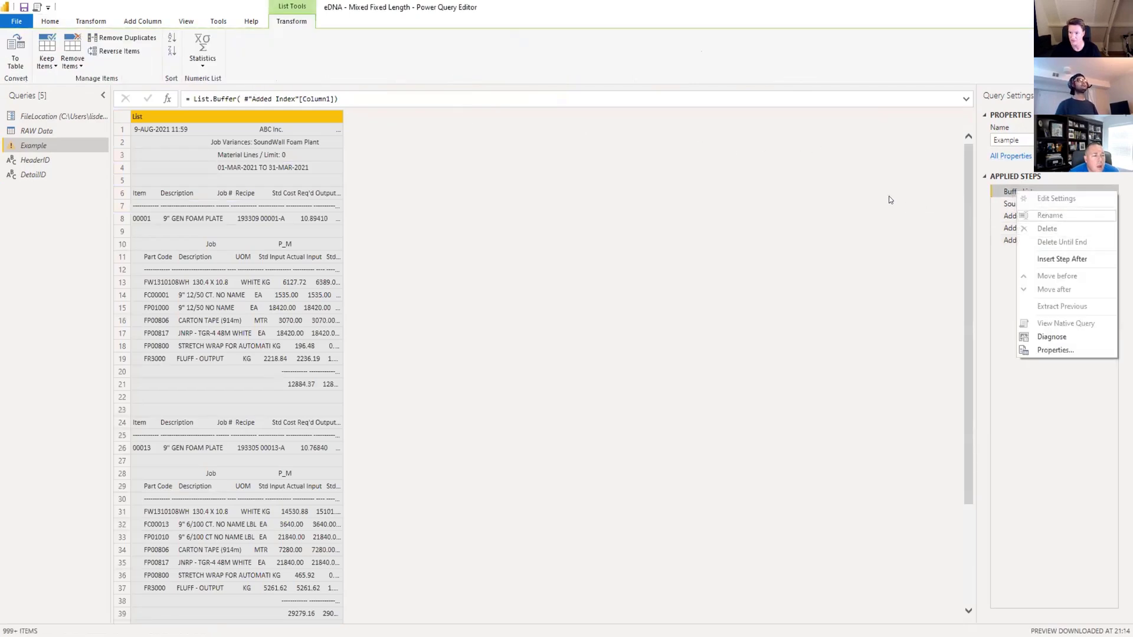
click(1077, 258)
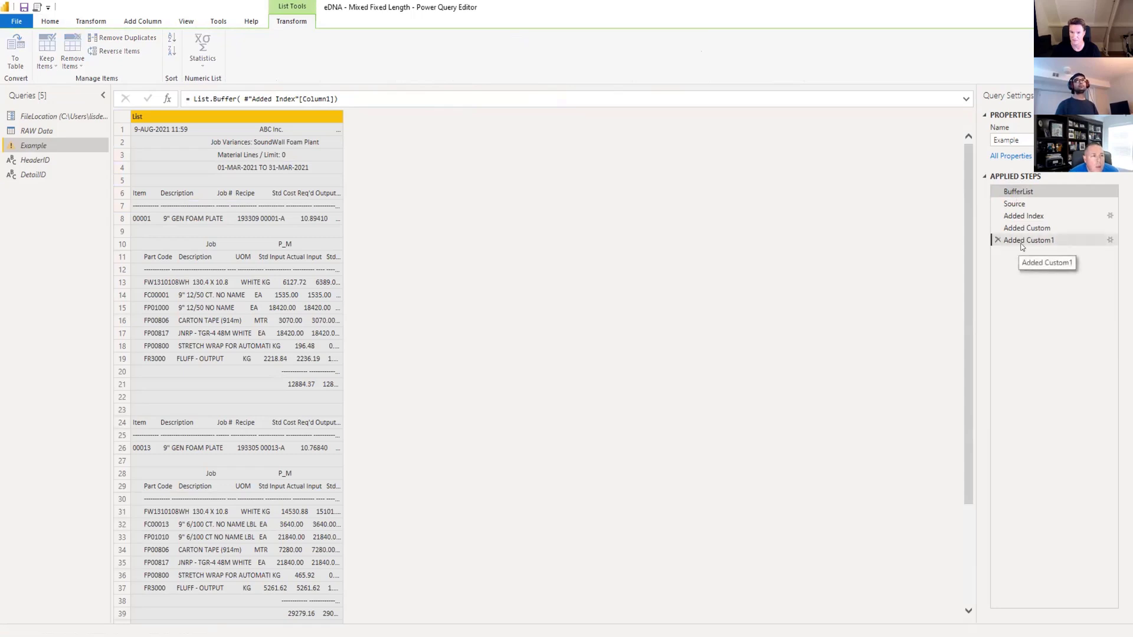
Correct BufferedList to BufferList in the HeaderID lookup of the Added Custom1 formula.
click(1056, 240)
double_click(540, 99)
key(Left)
key(Right)
key(Right)
key(Right)
key(Right)
key(Right)
key(Delete)
key(Delete)
Correct BufferedList to BufferList in the DetailID lookup as well and commit the formula.
click(917, 98)
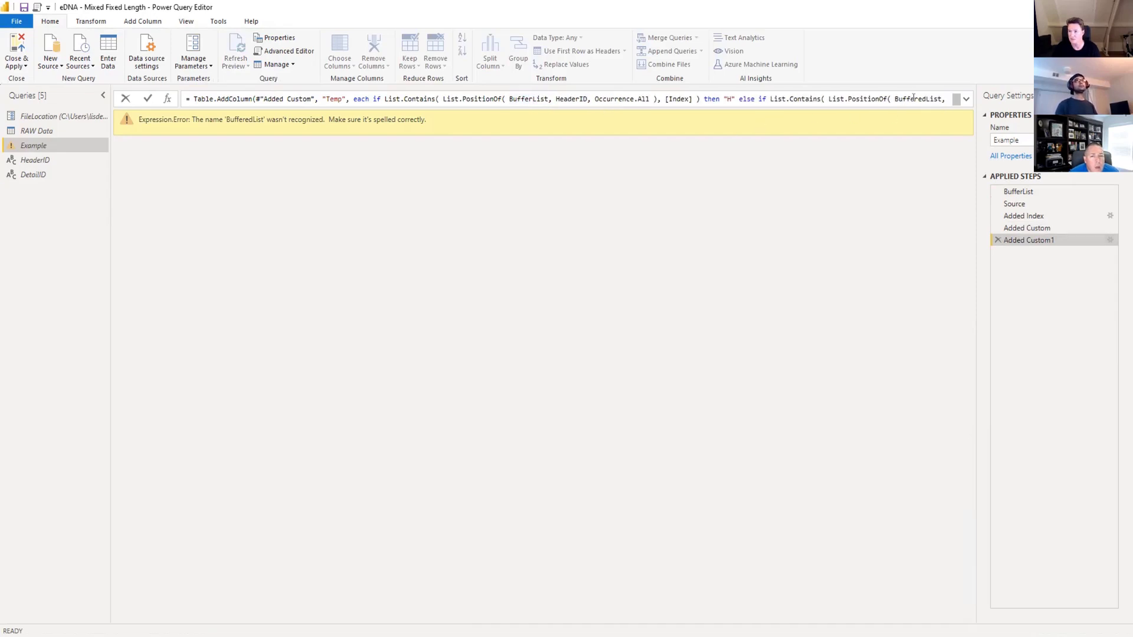
key(Right)
key(Delete)
key(Delete)
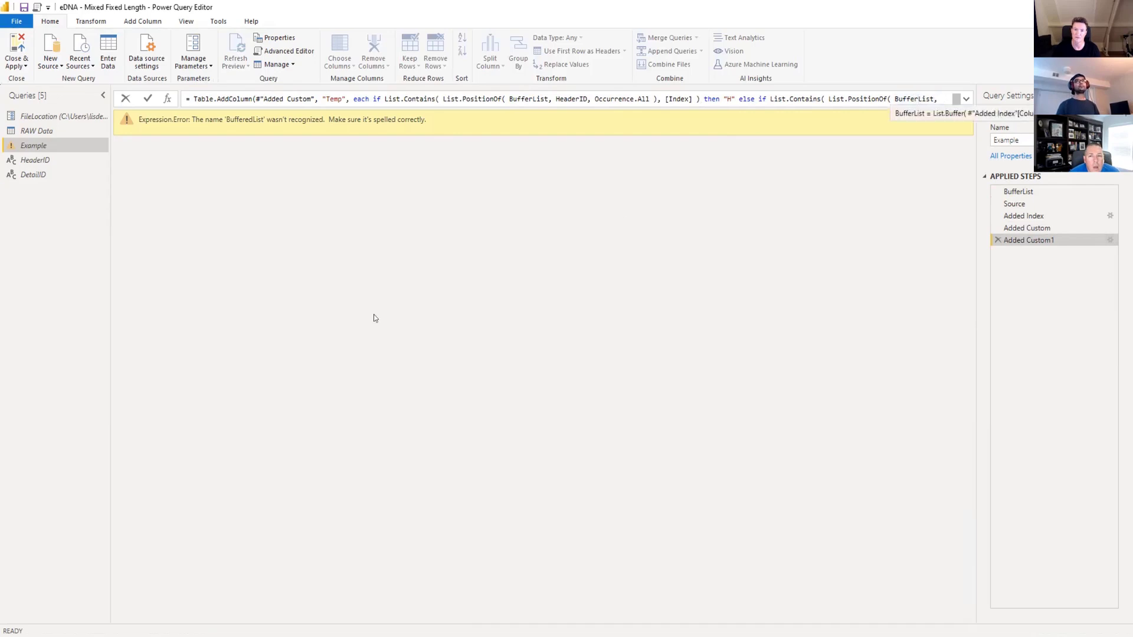
click(151, 98)
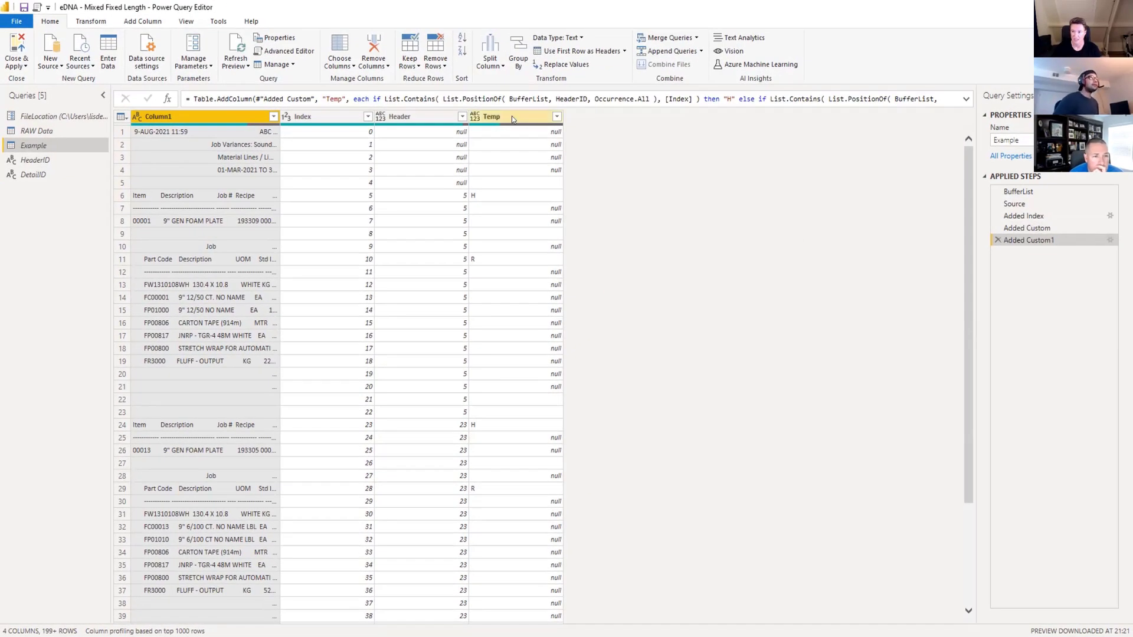
Wrap the Temp column's Table.AddColumn formula in Table.FillDown with {"Temp"} as the column list and commit it.
click(966, 99)
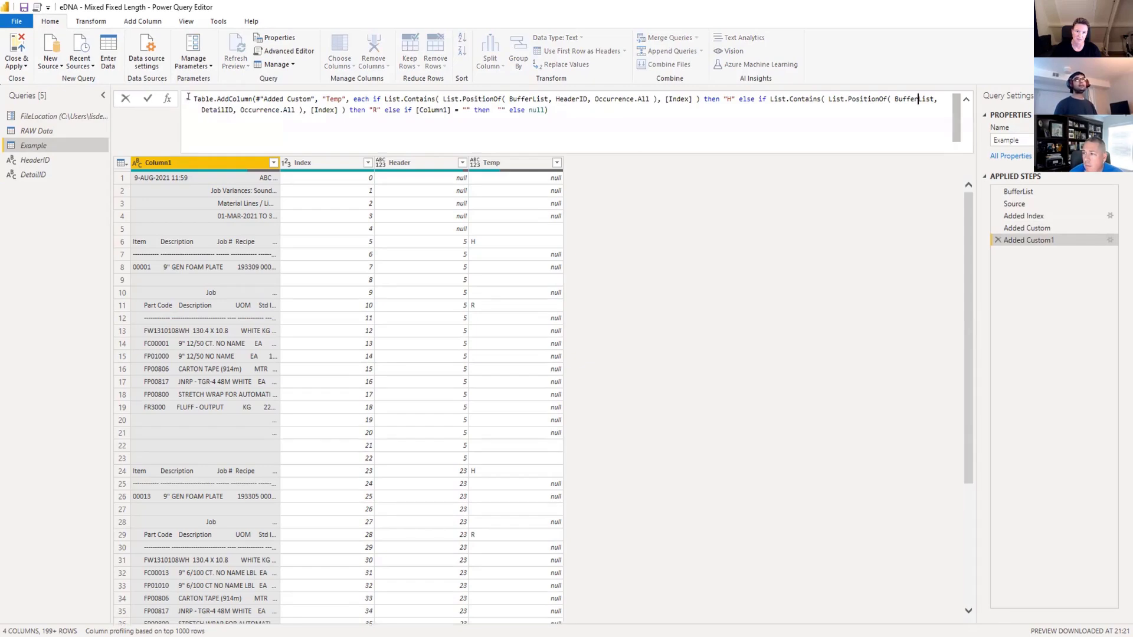
click(188, 98)
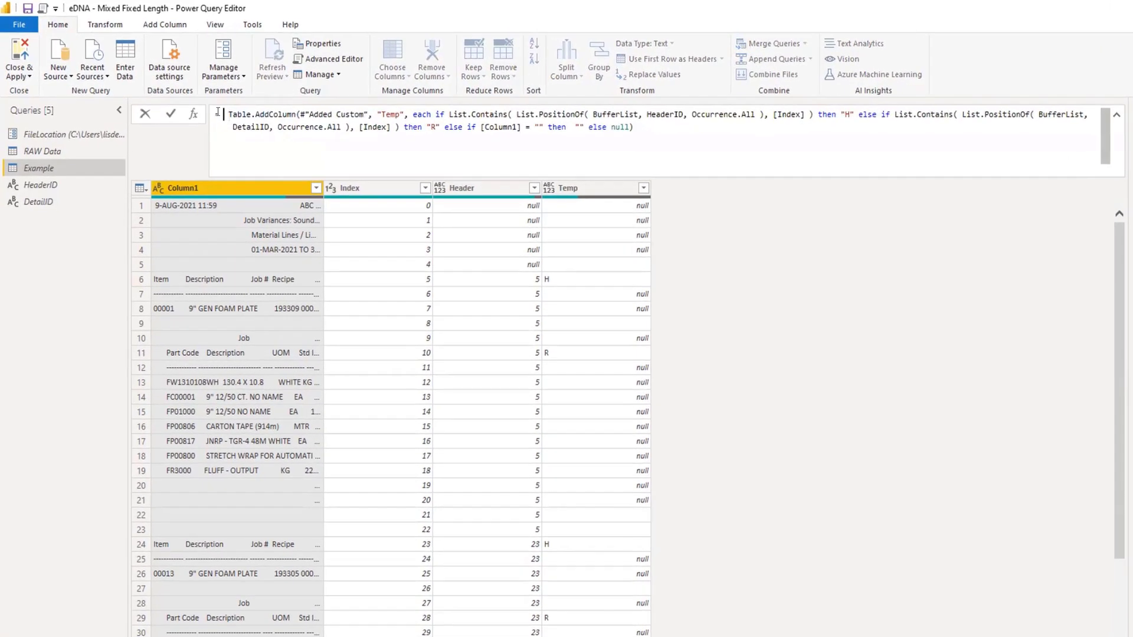
text(Table.FillDown )
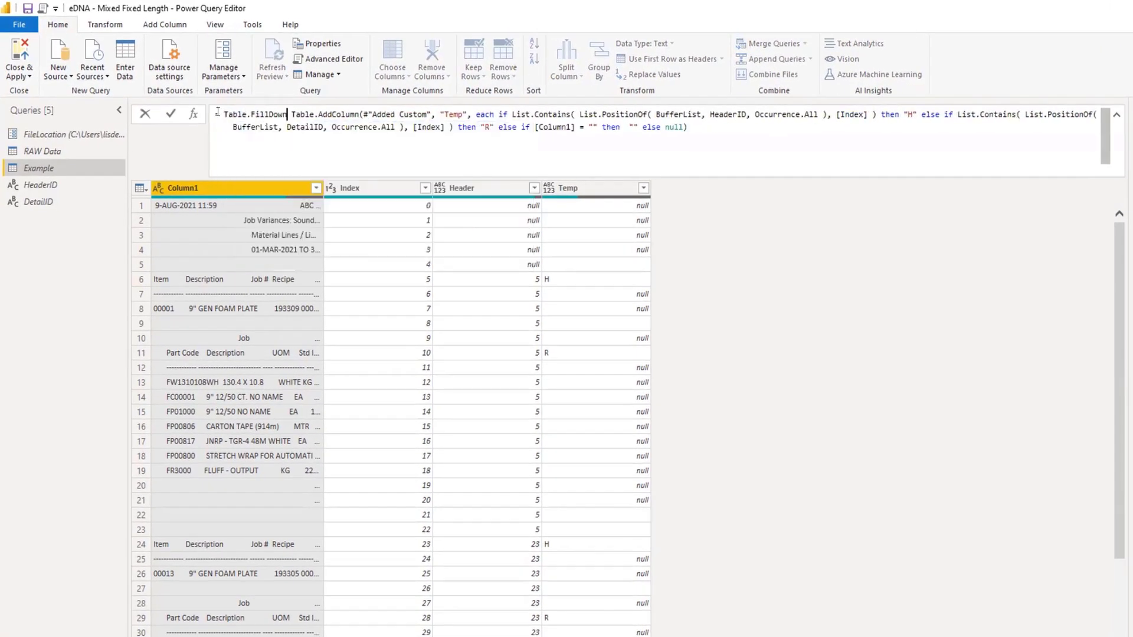
text(()
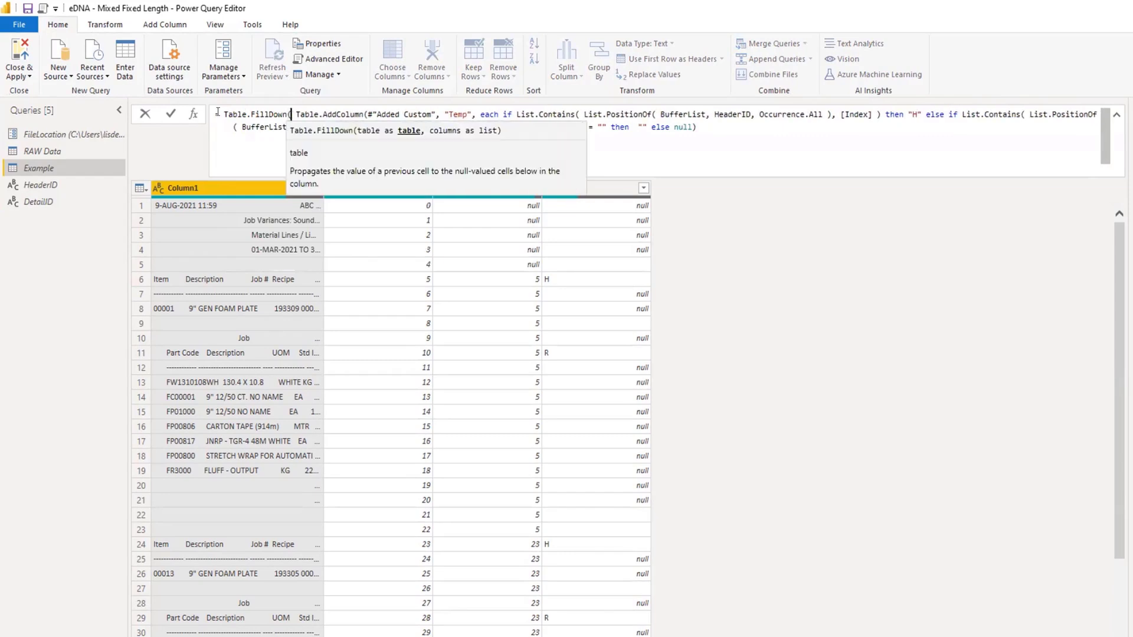
key(End)
key(End)
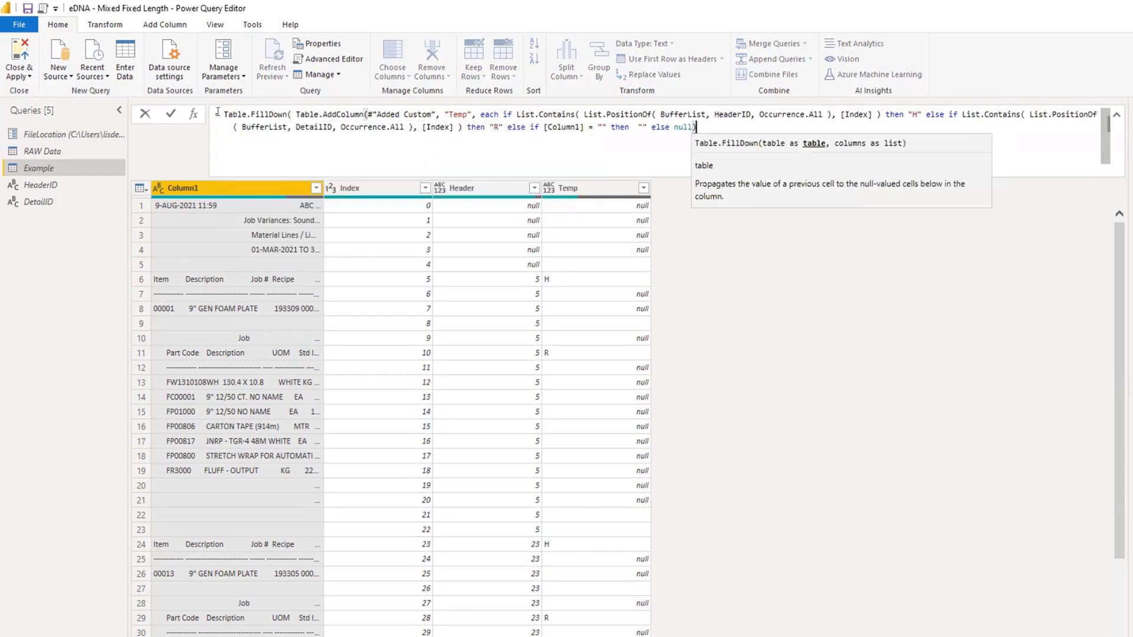
text(, {")
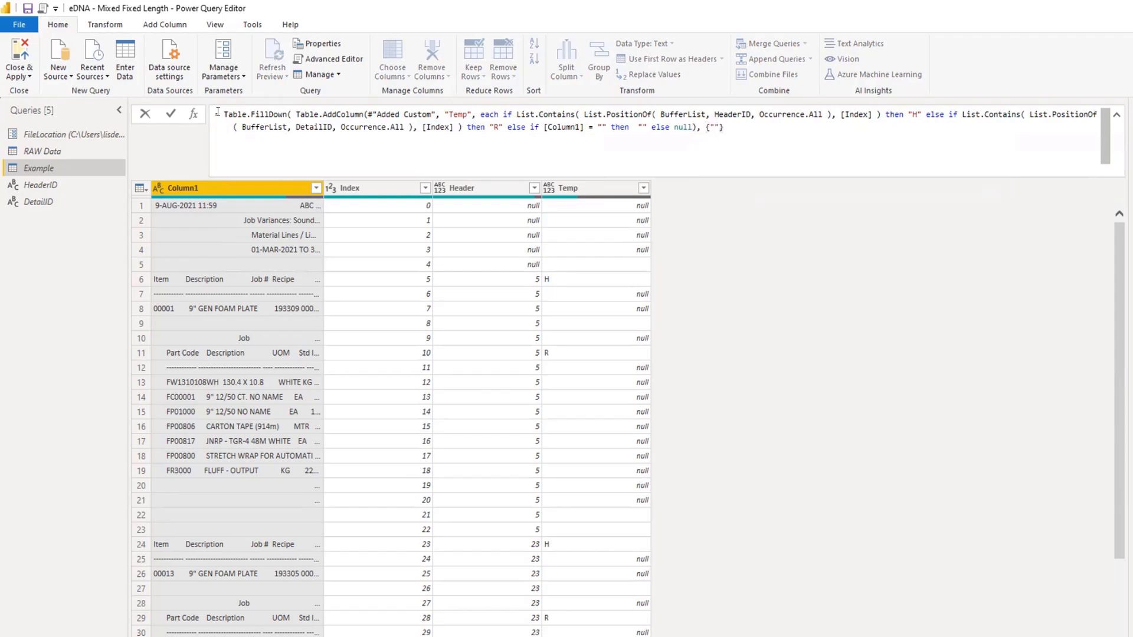
text(Temp"}))
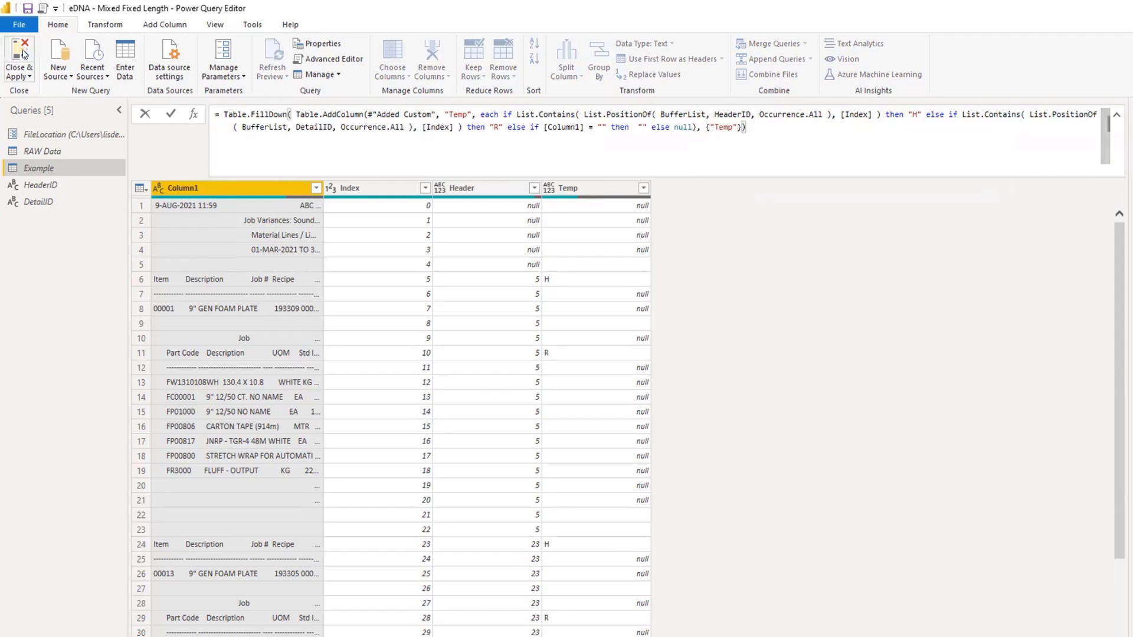
click(169, 115)
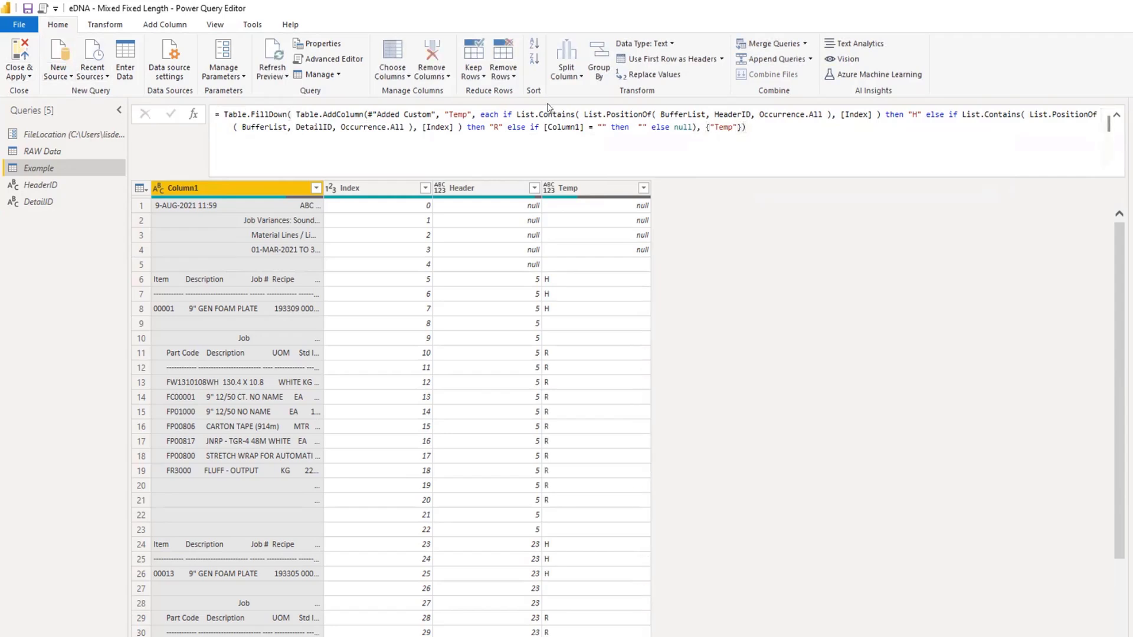
Examine the filled-down Temp values against the report lines, and view the Fill command available for the column.
scroll(572, 256, down, 2)
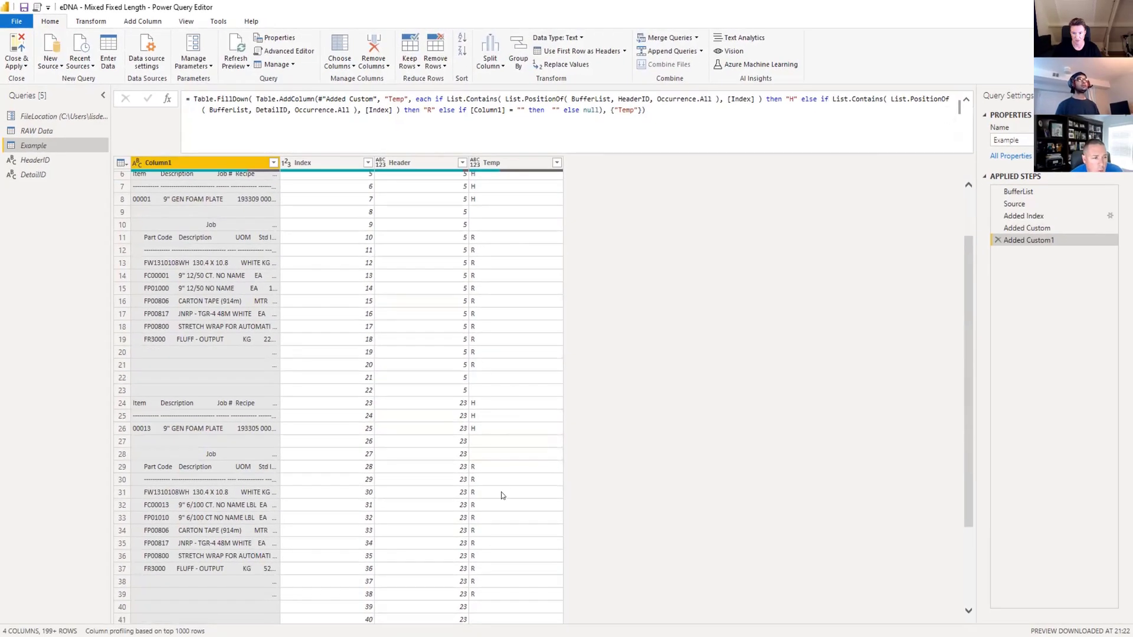
scroll(502, 490, down, 3)
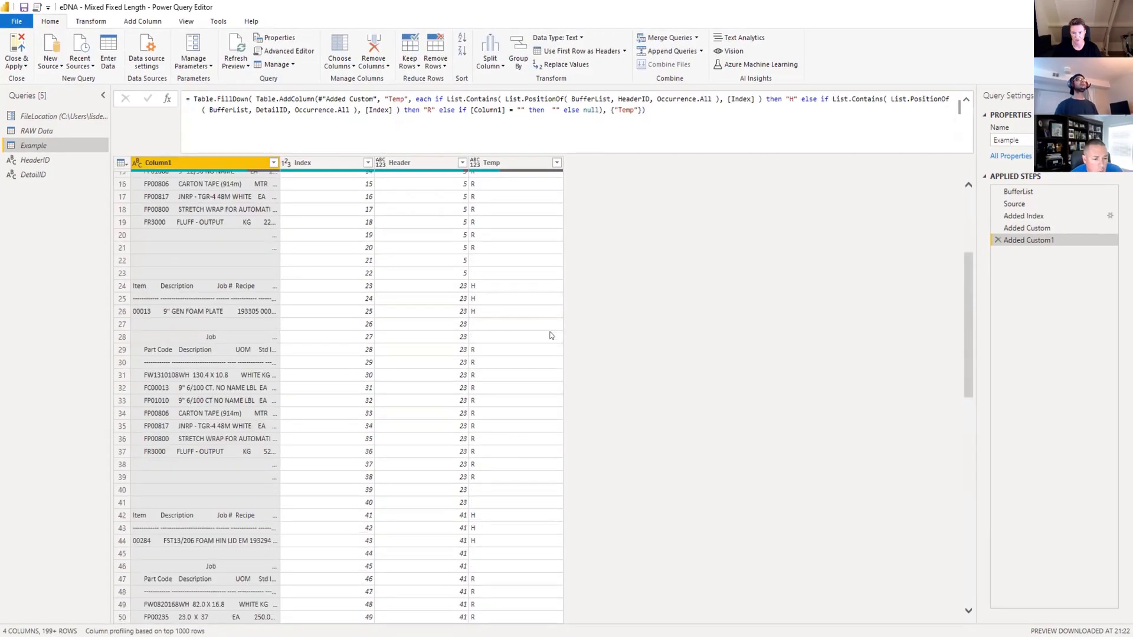
scroll(507, 319, down, 3)
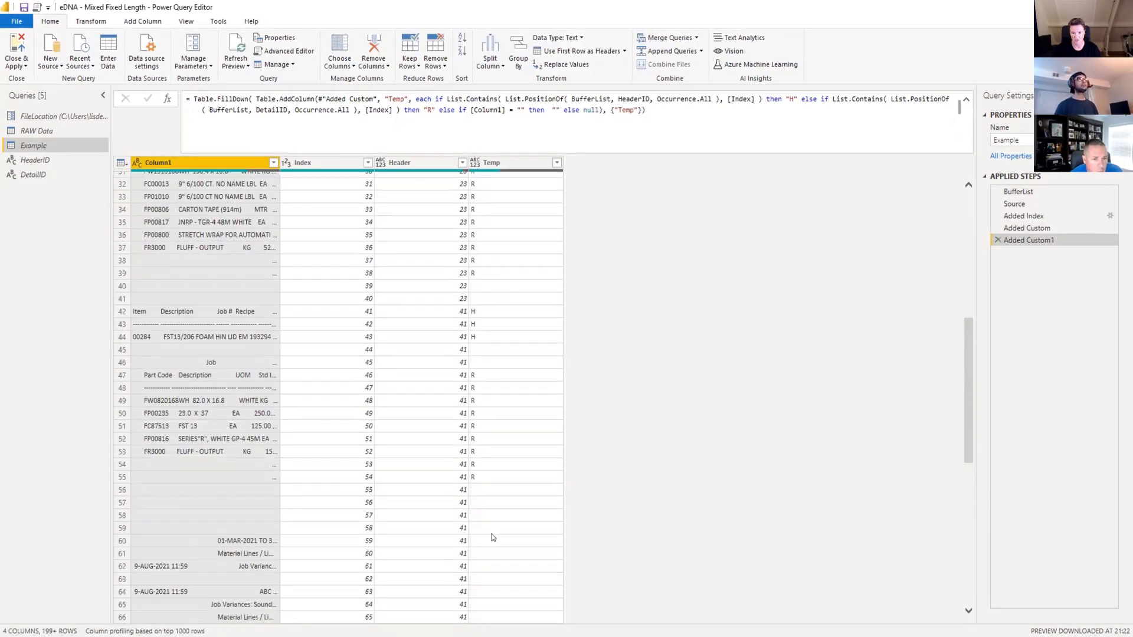
scroll(487, 526, down, 14)
scroll(481, 401, down, 20)
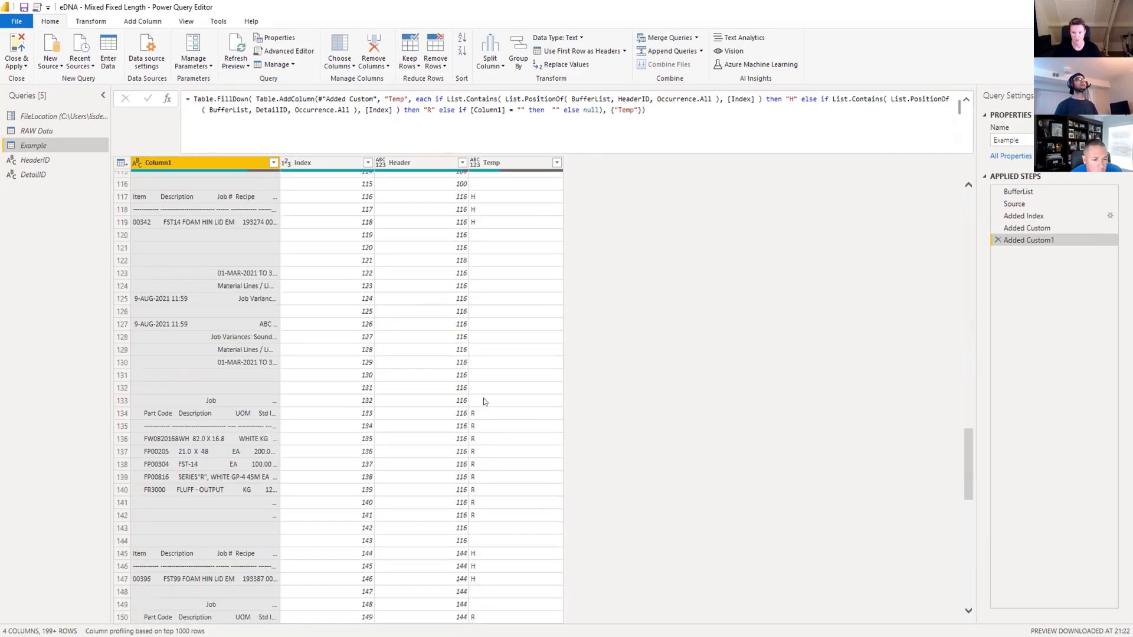
scroll(487, 405, up, 20)
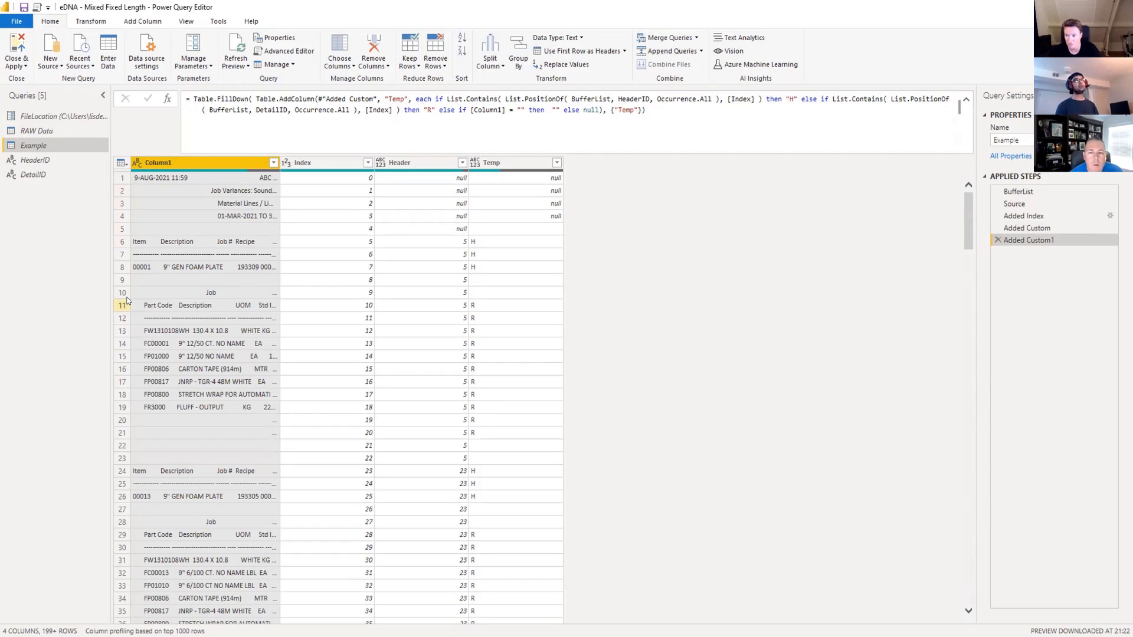
right_click(501, 163)
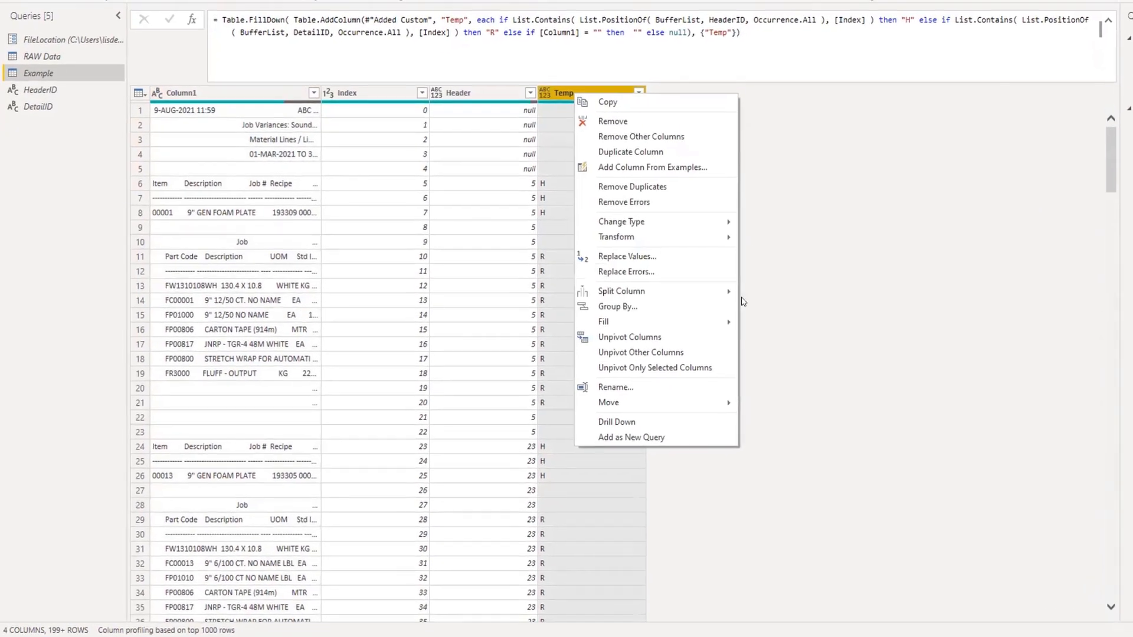
mouse_move(726, 322)
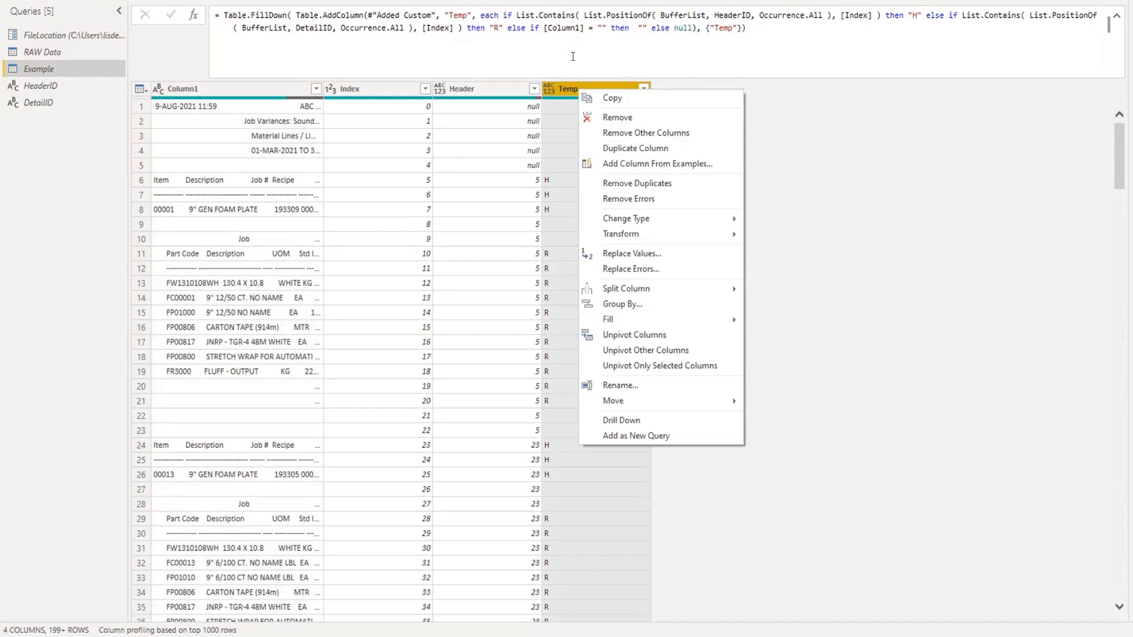
click(573, 56)
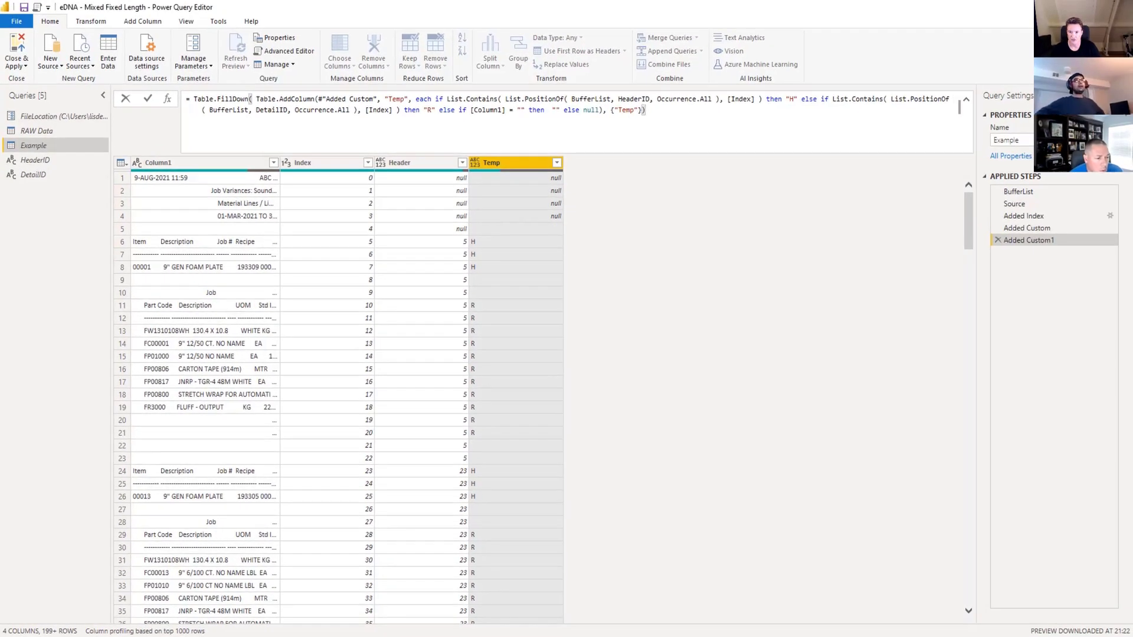
click(614, 272)
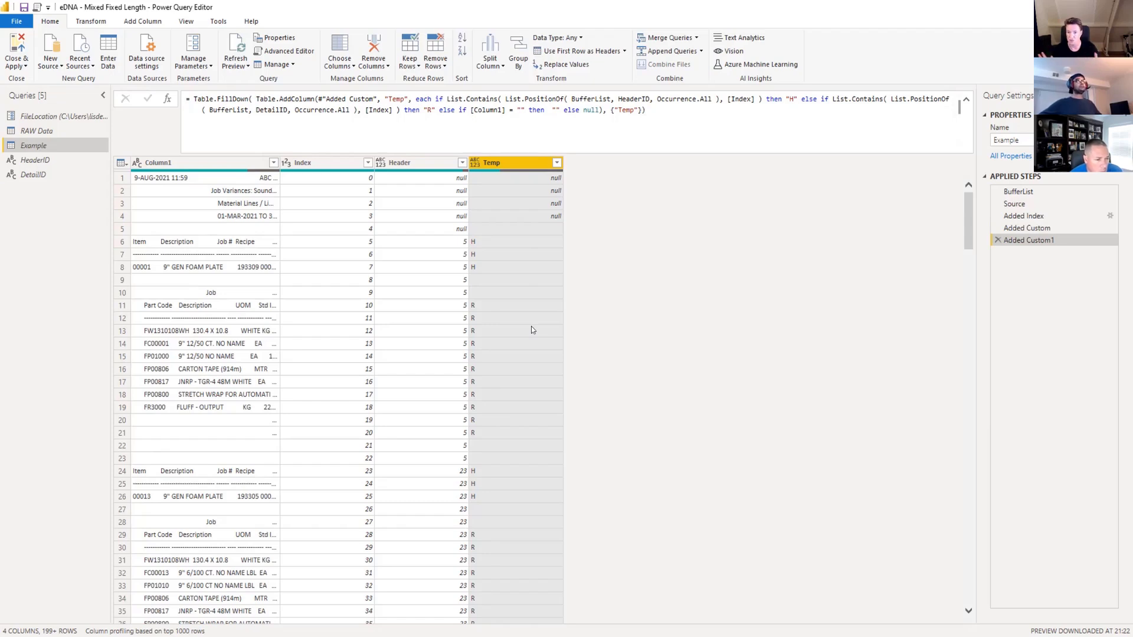
scroll(511, 463, down, 10)
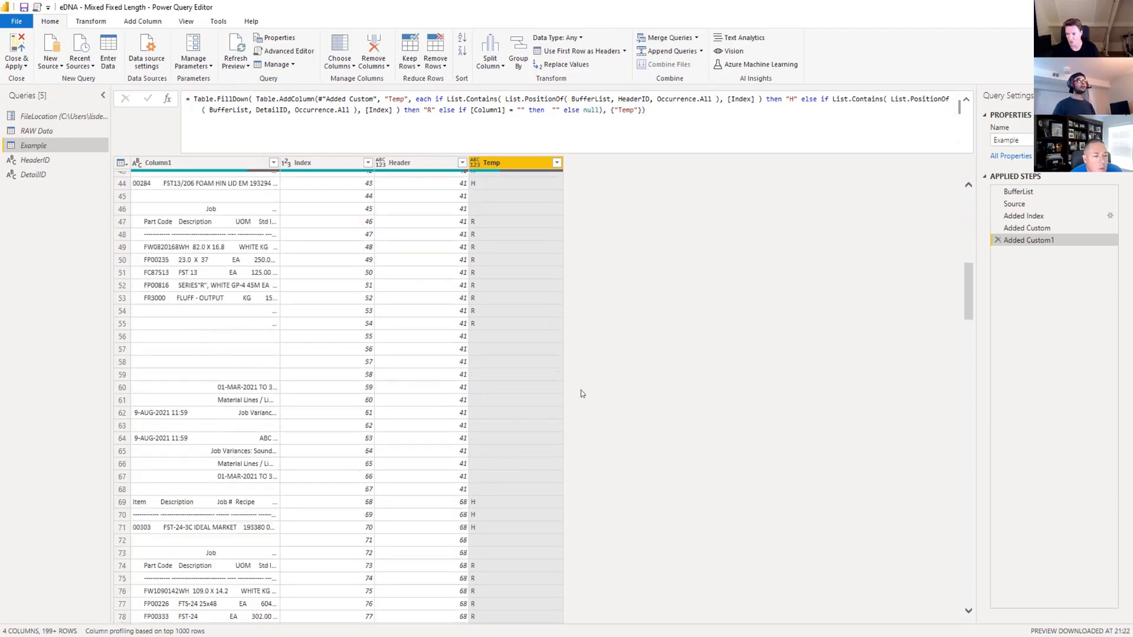
scroll(583, 397, up, 10)
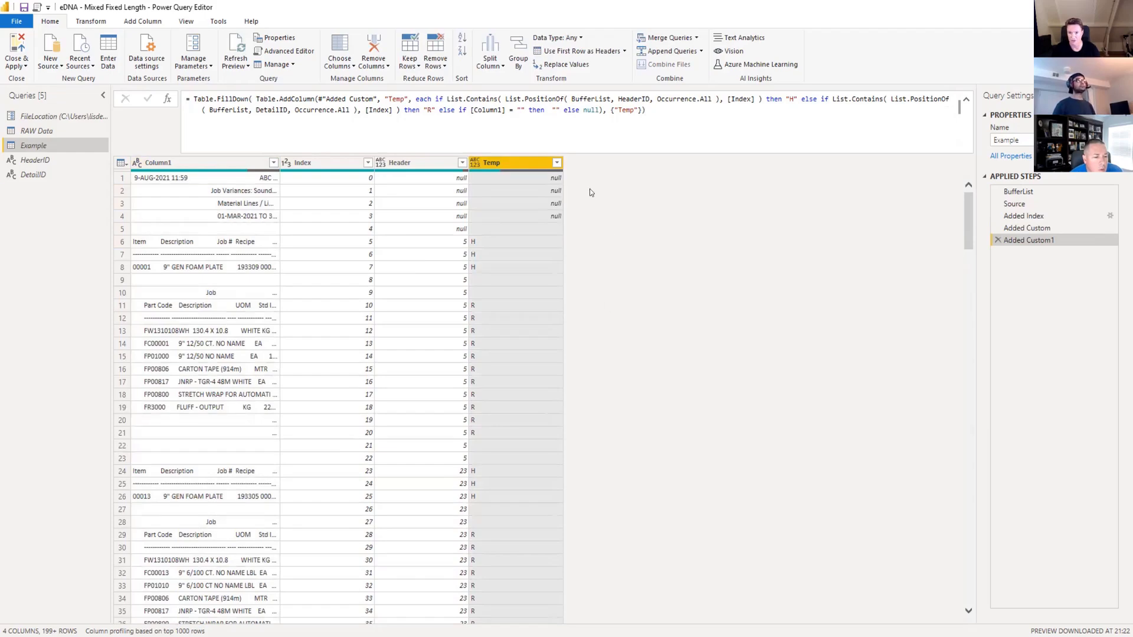
Filter the Temp column to exclude null and blank values, keeping only the H and R rows.
click(557, 163)
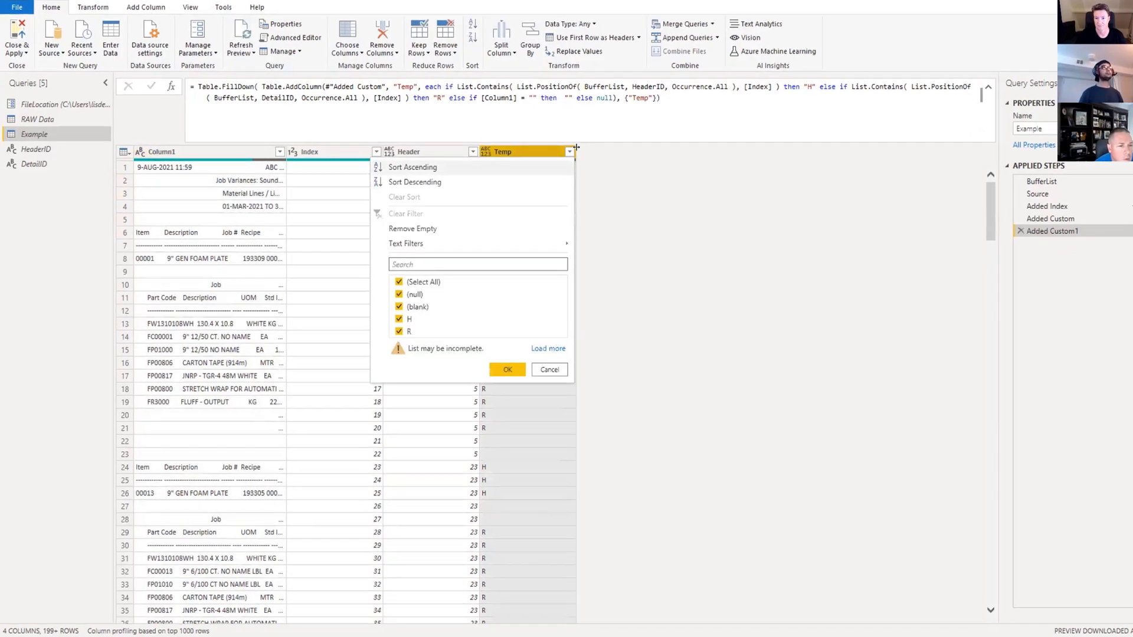
click(400, 294)
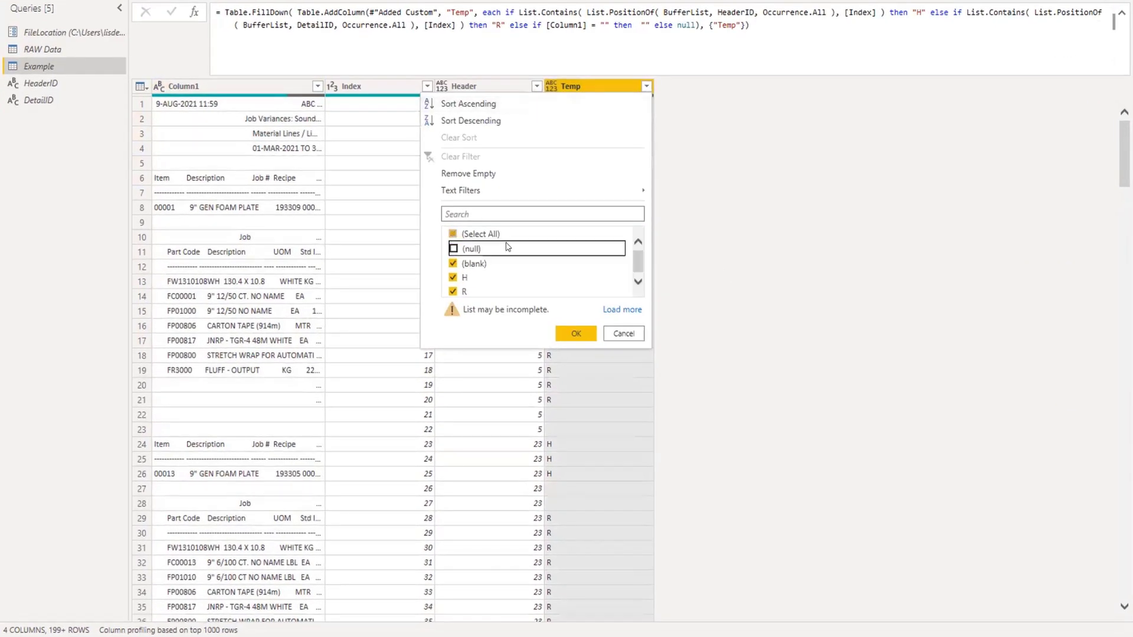
click(453, 264)
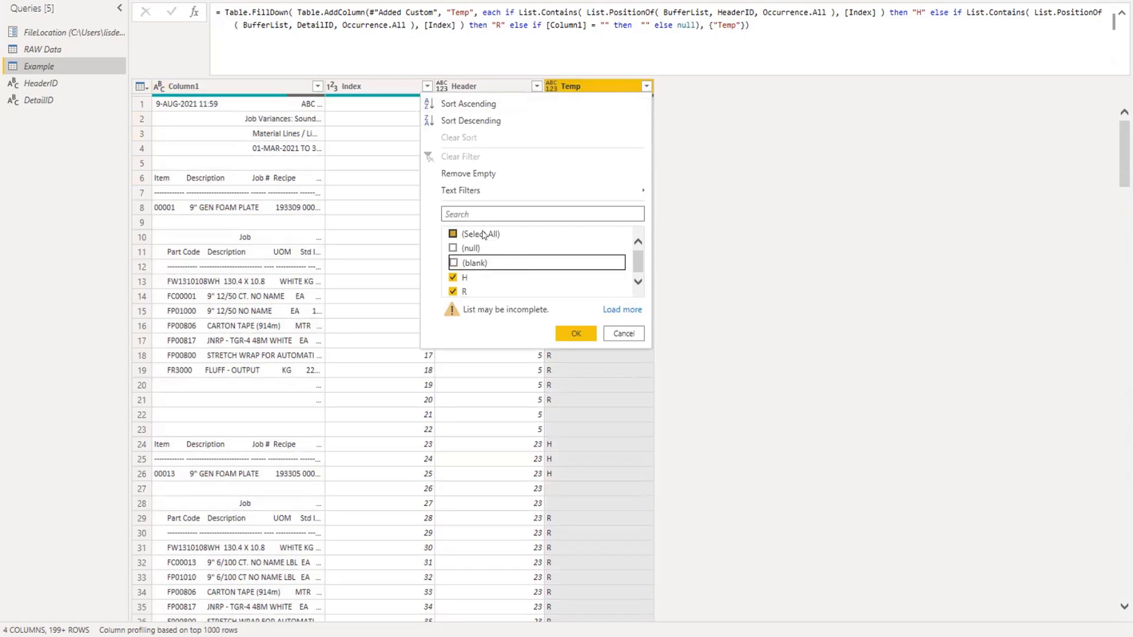
click(585, 333)
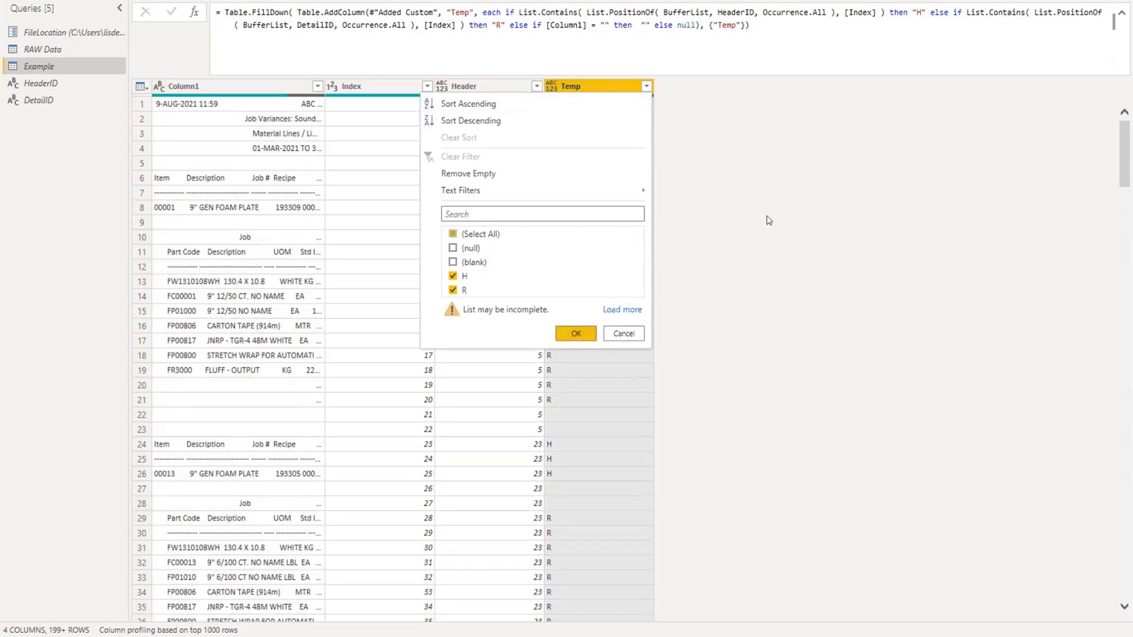
click(567, 335)
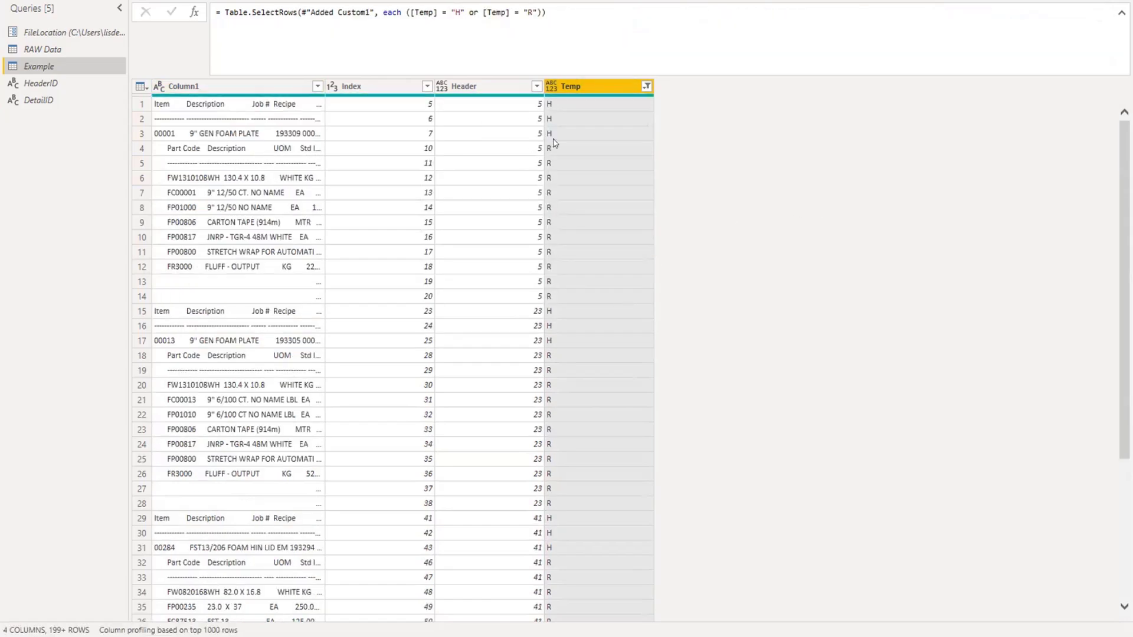
Add a custom step that references Filtered Rows, and filter its Temp column to keep only H.
scroll(571, 218, down, 5)
scroll(571, 219, down, 20)
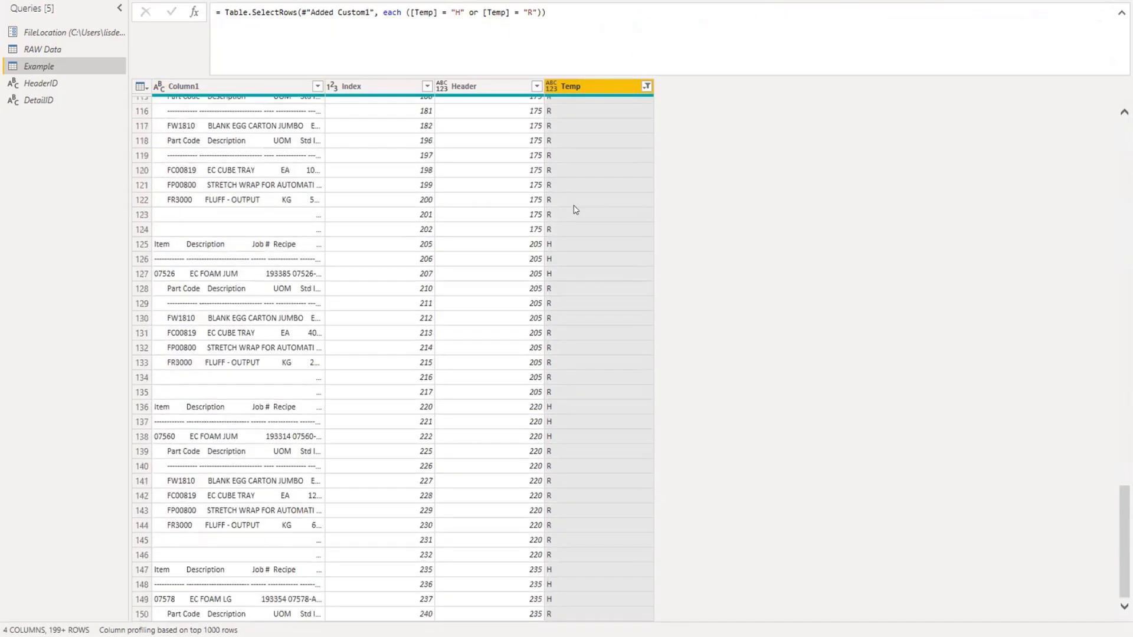
scroll(576, 208, up, 20)
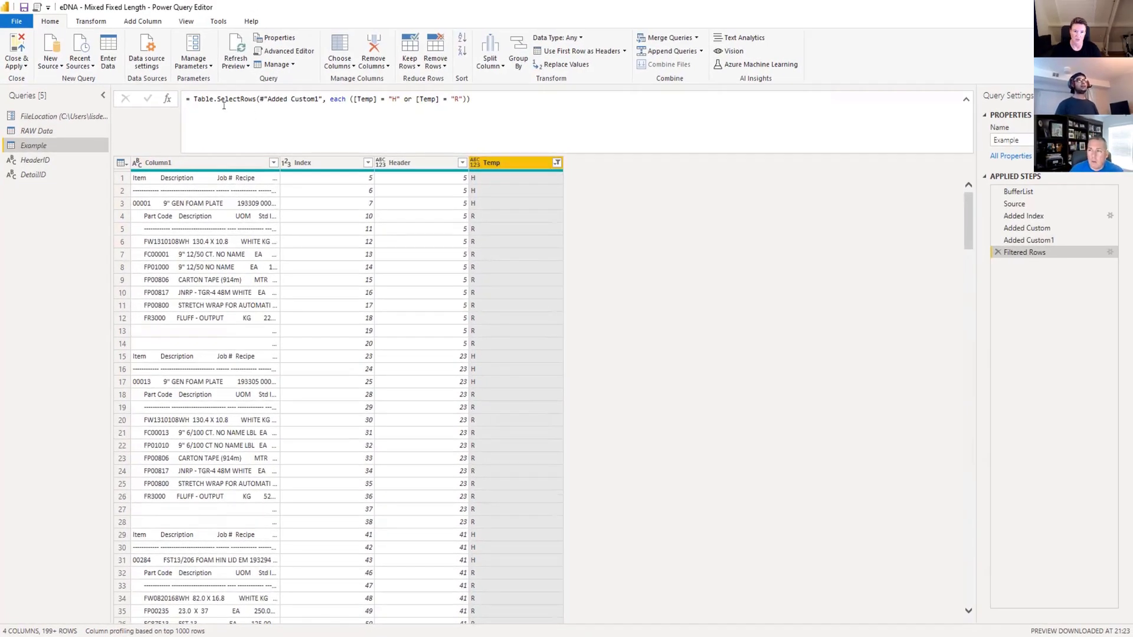
click(167, 99)
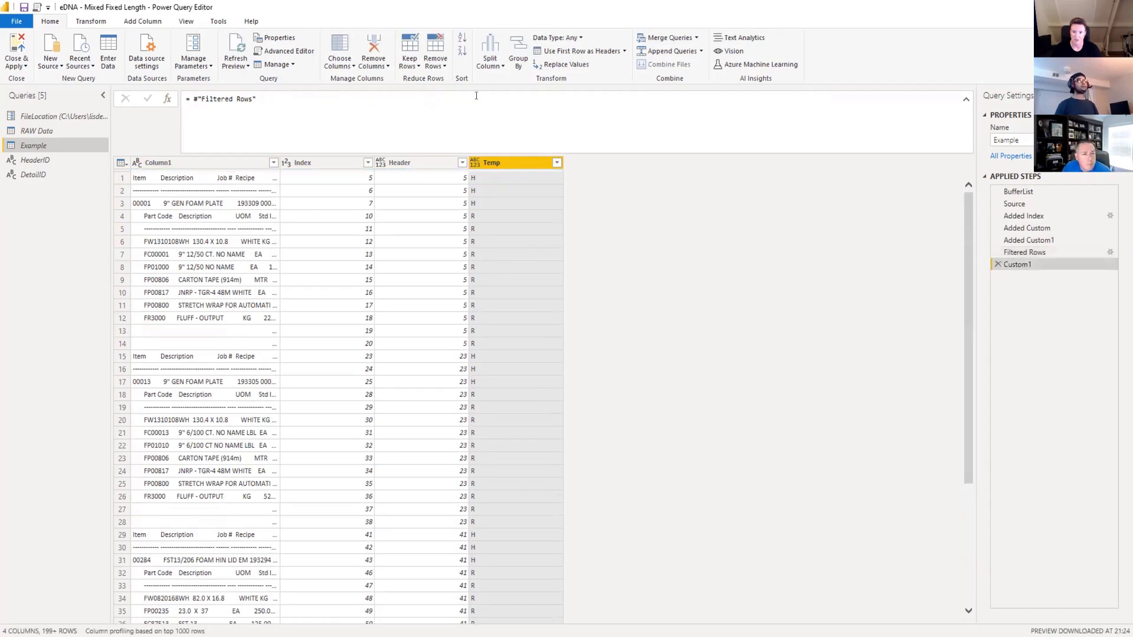
click(555, 162)
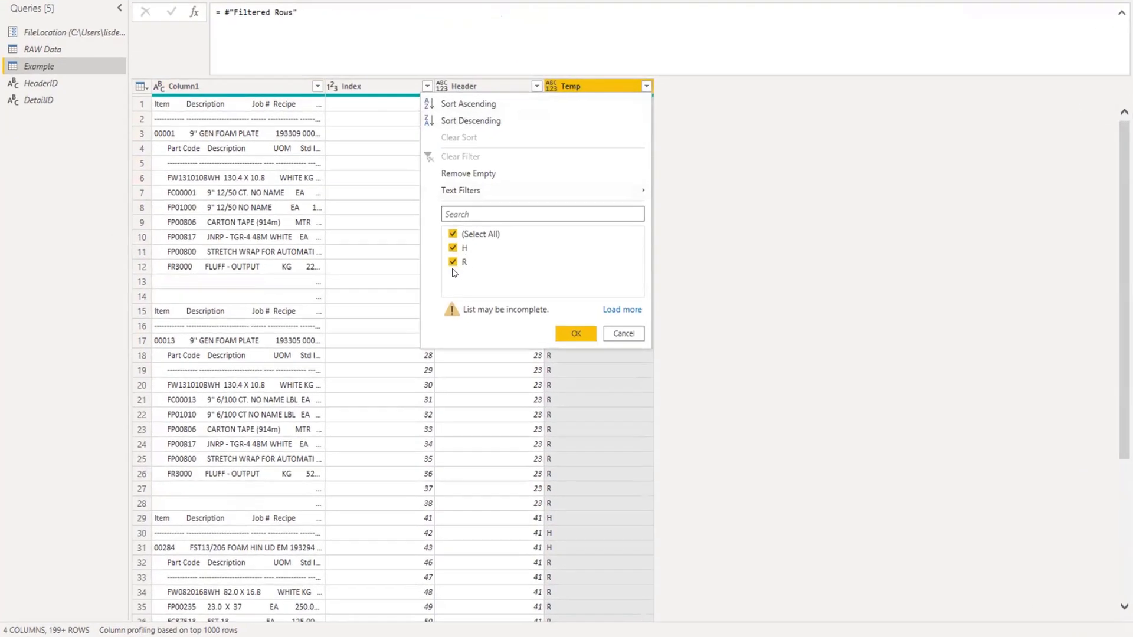
click(454, 262)
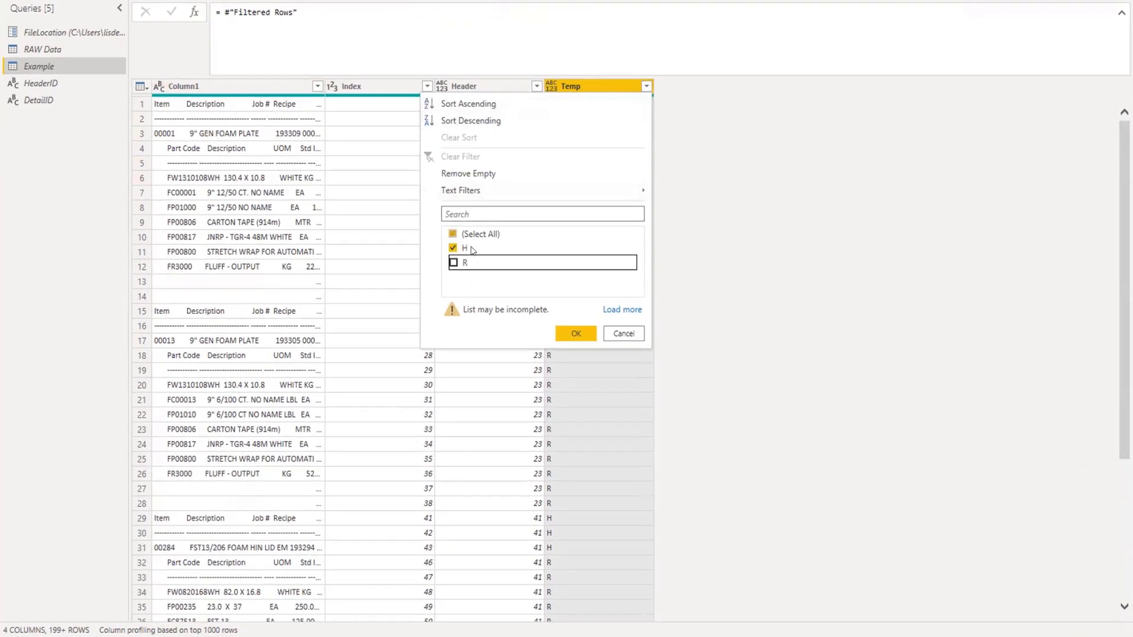
click(587, 334)
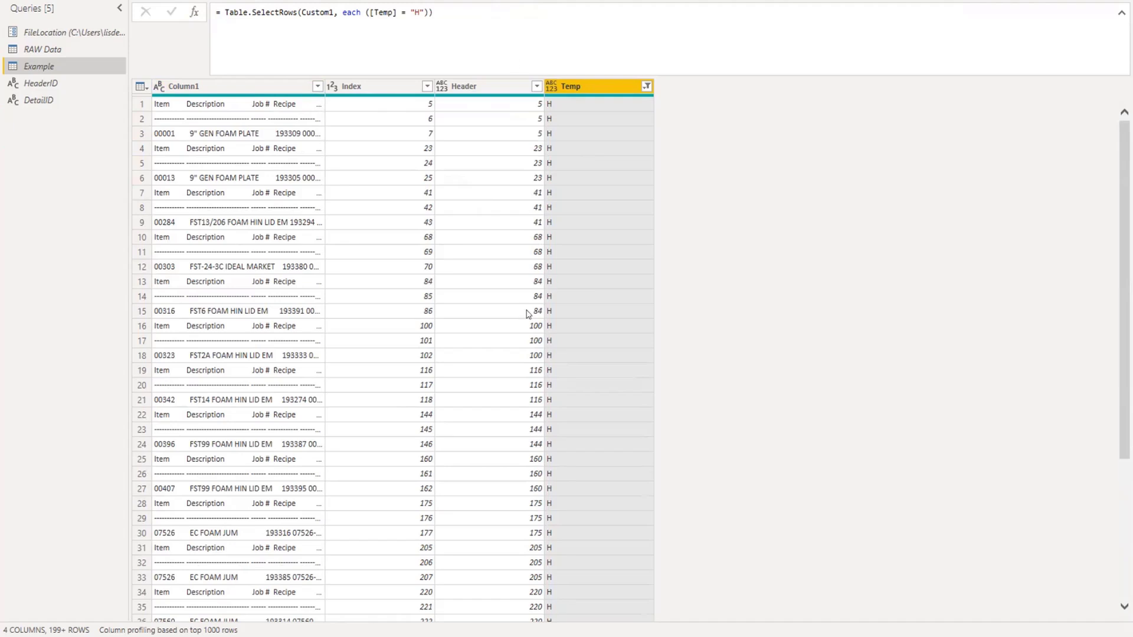
Split Column1 by positions 0, 13, 39, 46, 59, 72, 85, 98, 111.
click(242, 86)
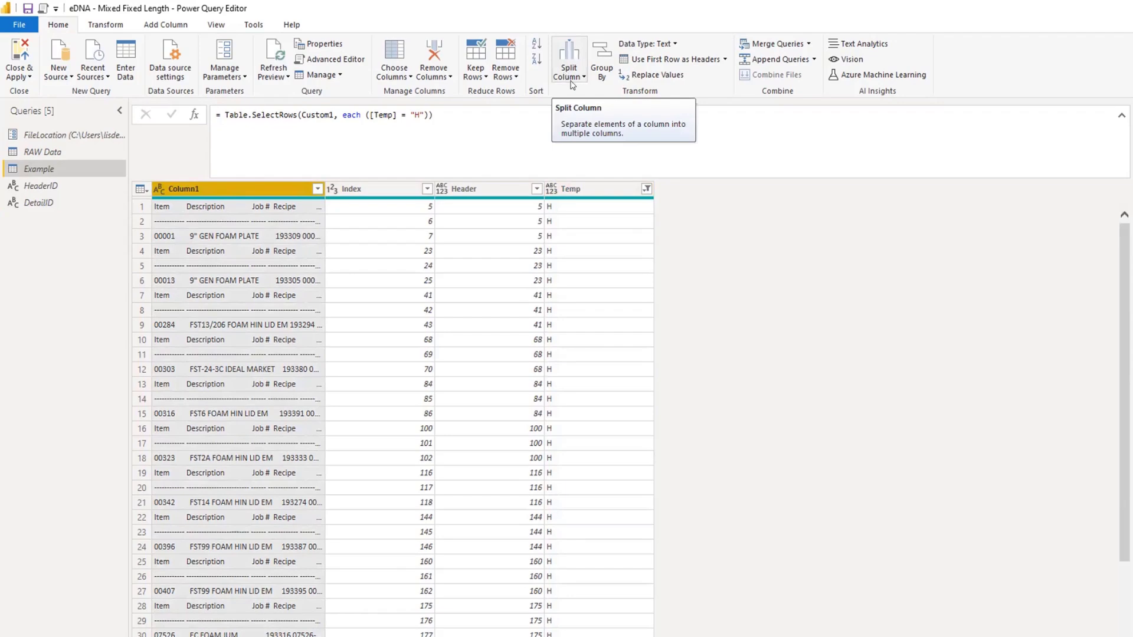
click(566, 74)
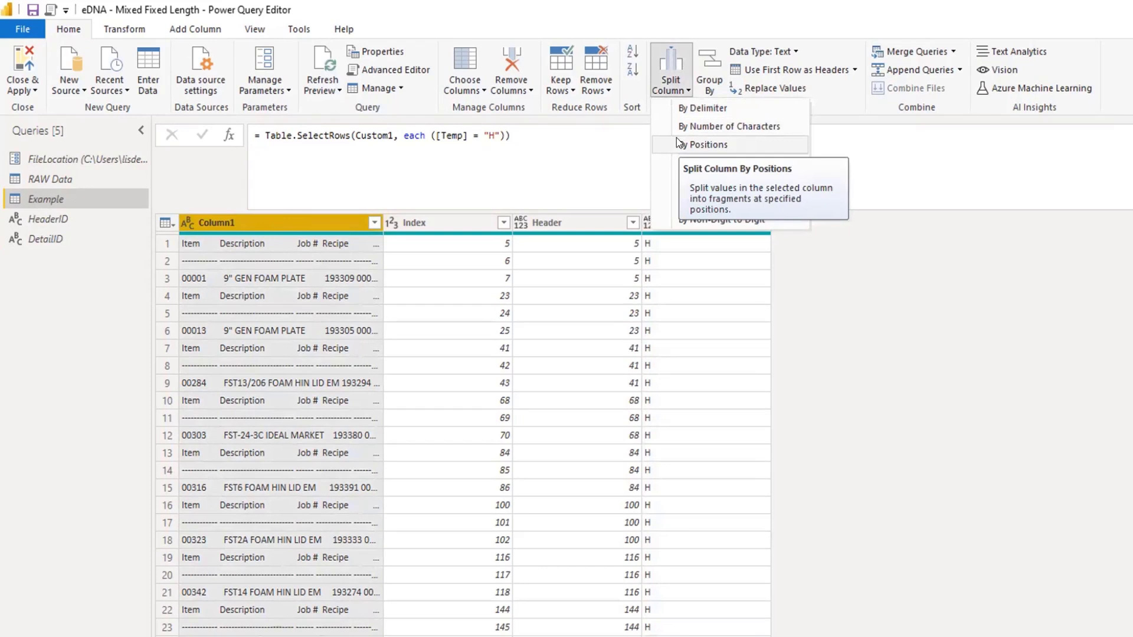
click(679, 144)
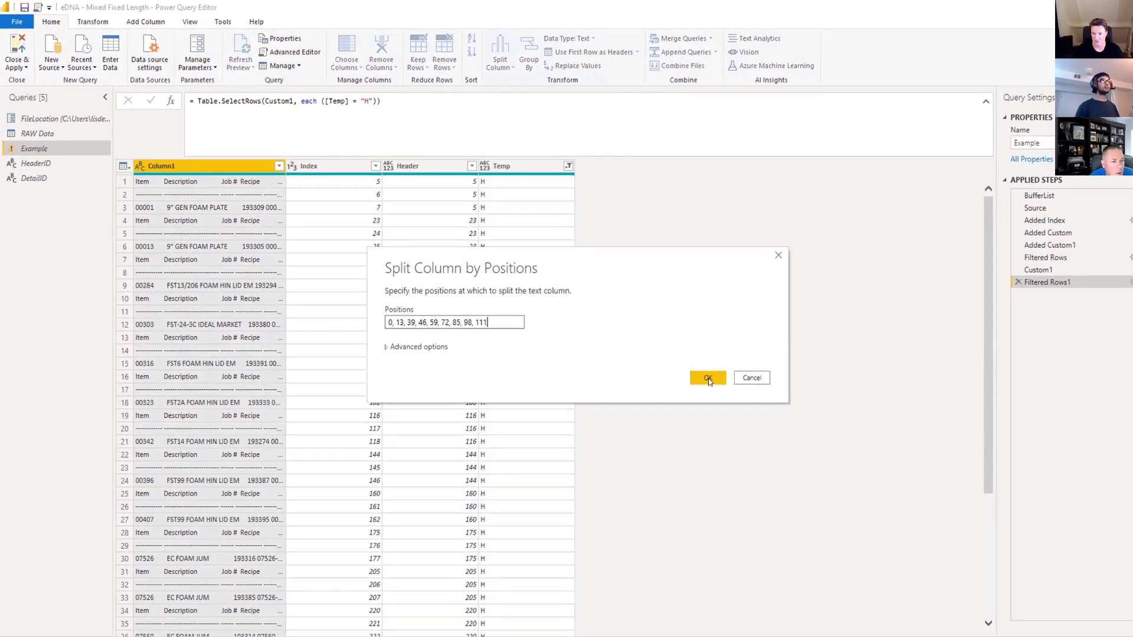
click(695, 371)
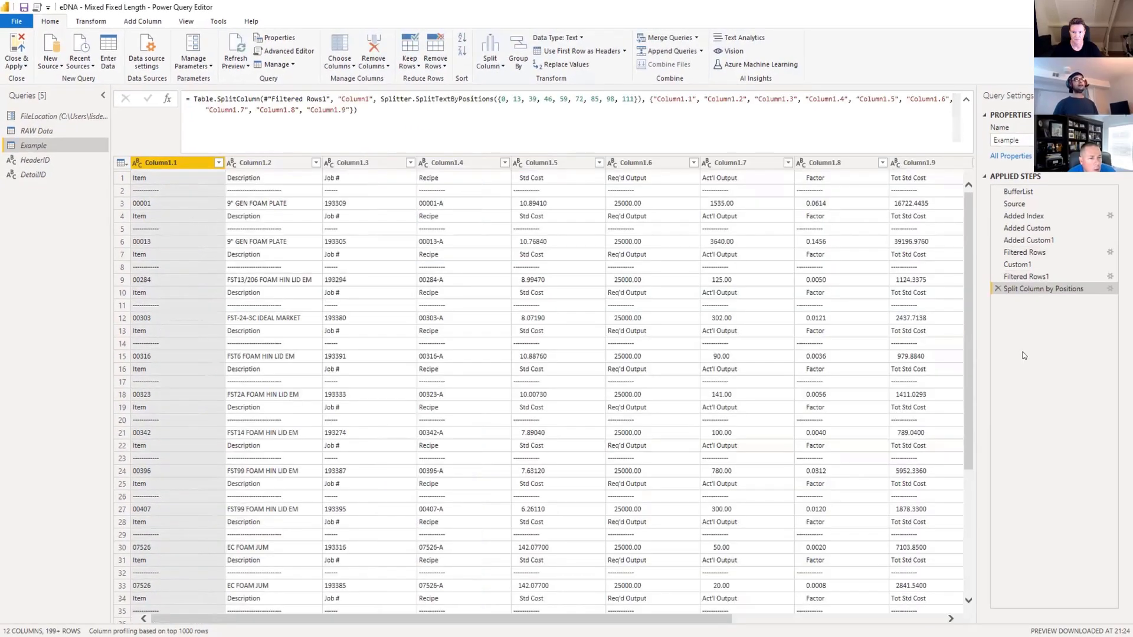
Edit the split step's formula to name the first resulting column "Item" and the third "Job #", and commit it.
drag(340, 617, 605, 619)
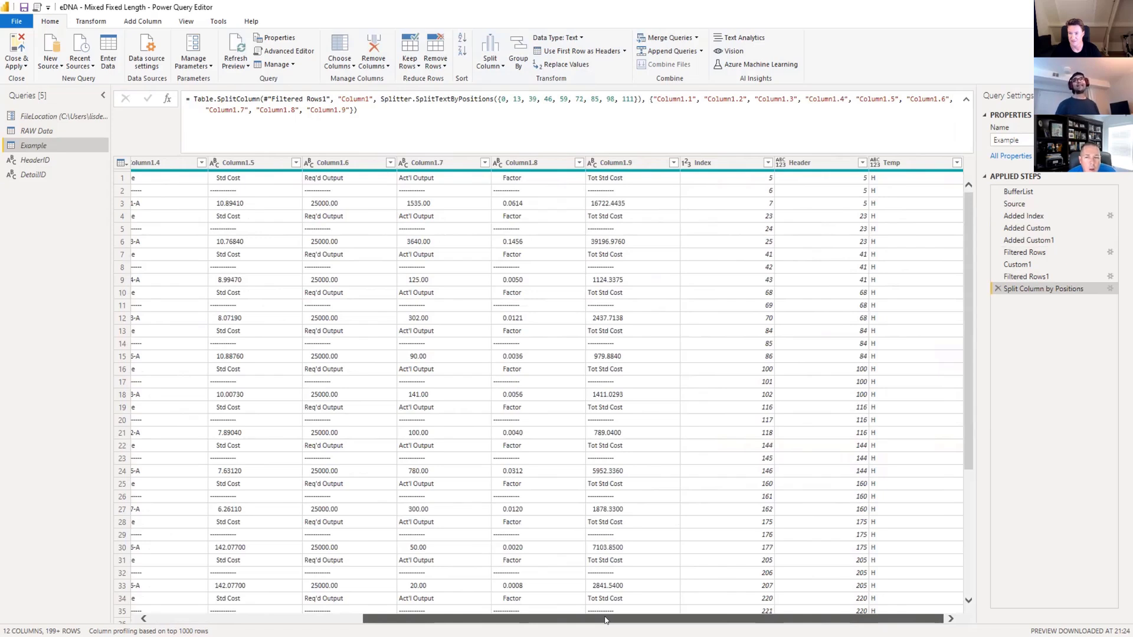
drag(531, 618, 318, 619)
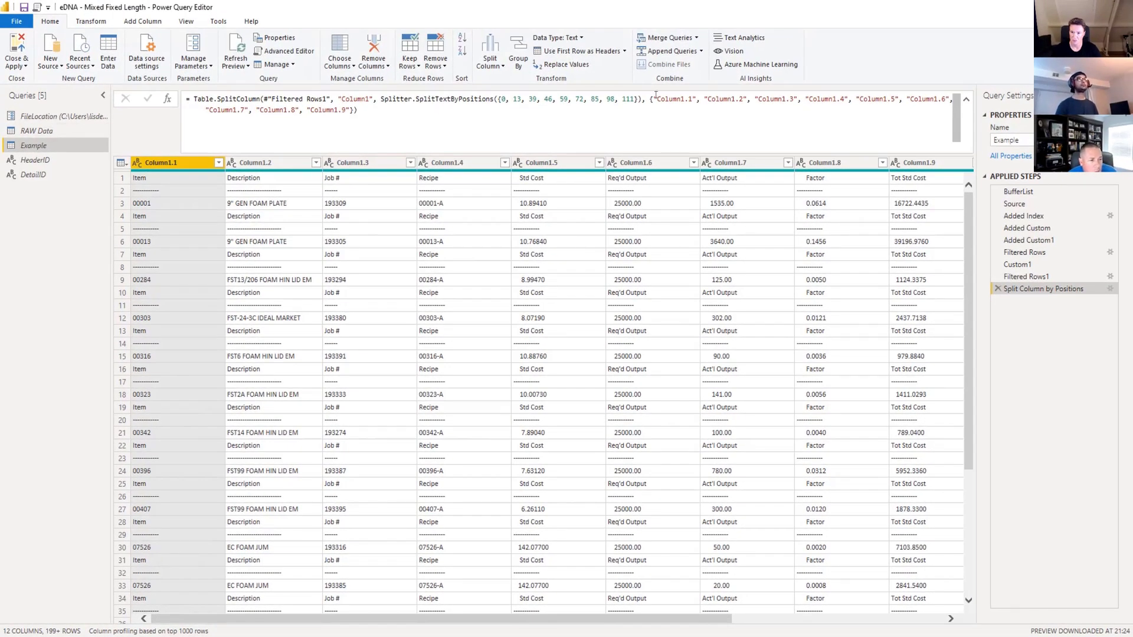
drag(656, 96, 678, 100)
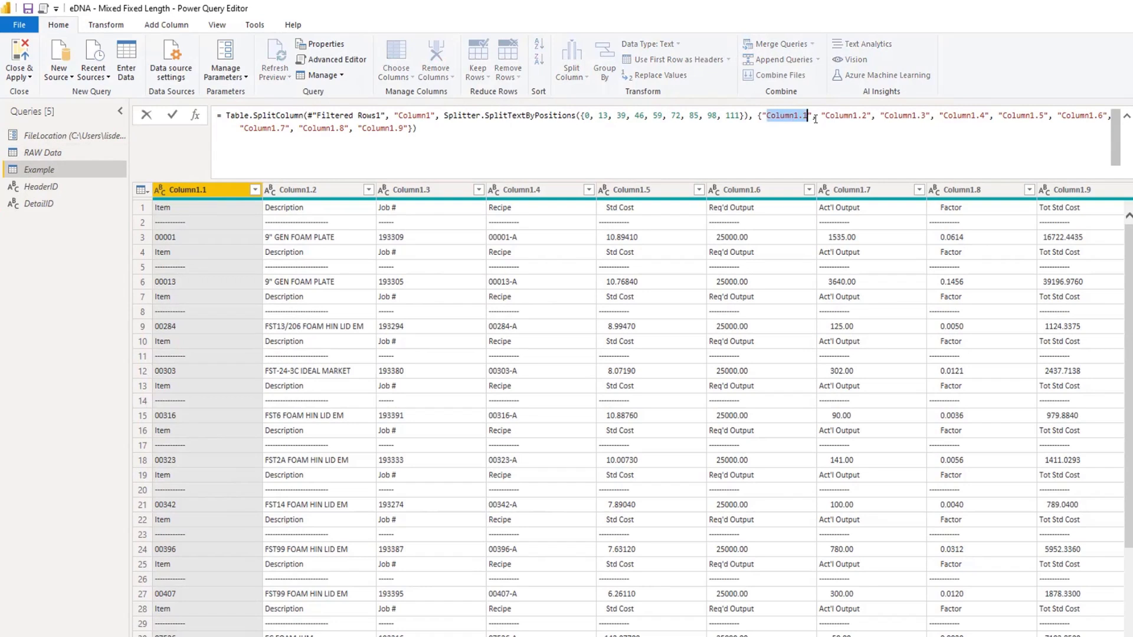
text(Item)
drag(860, 112, 901, 112)
text(Job #)
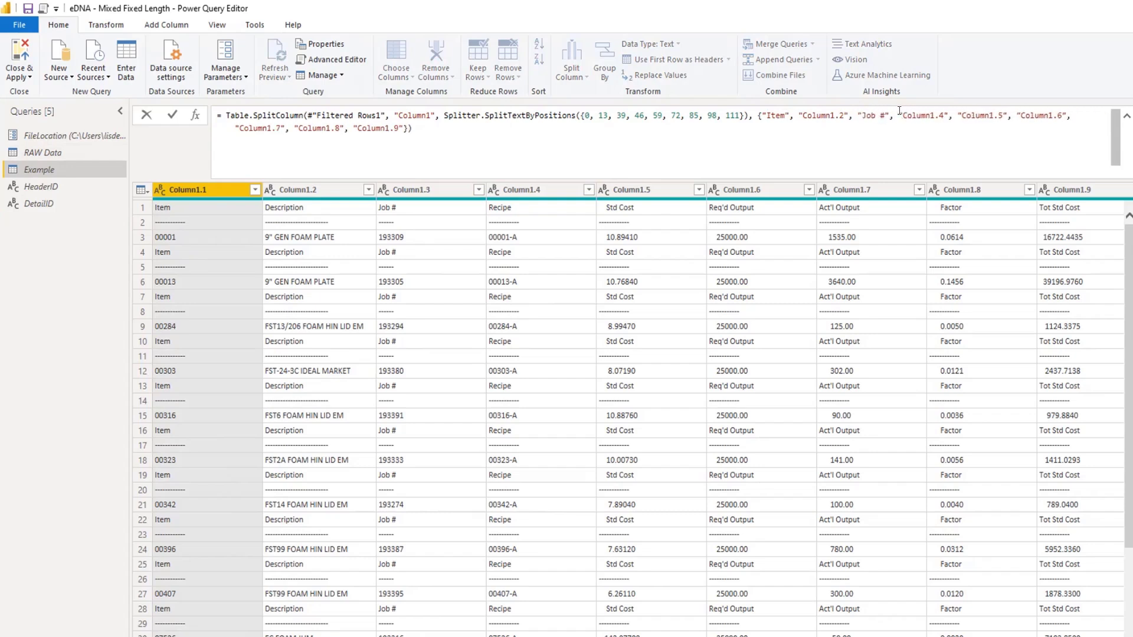
click(173, 115)
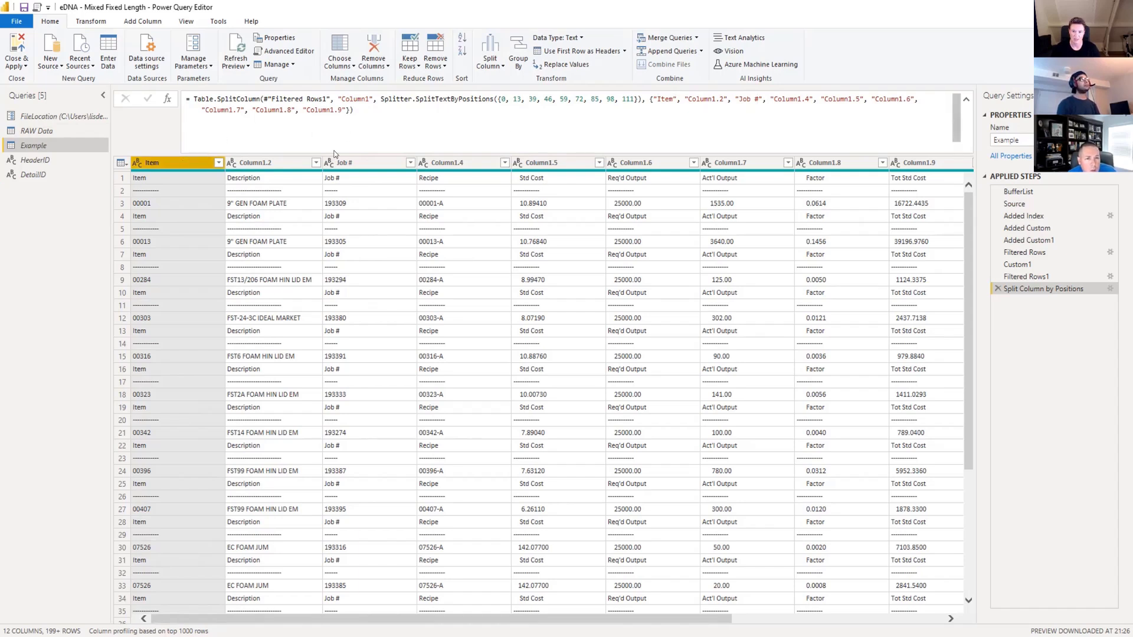
Keep only the Item, Job # and Header columns and remove all other columns.
ctrl+click(390, 163)
drag(247, 618, 463, 618)
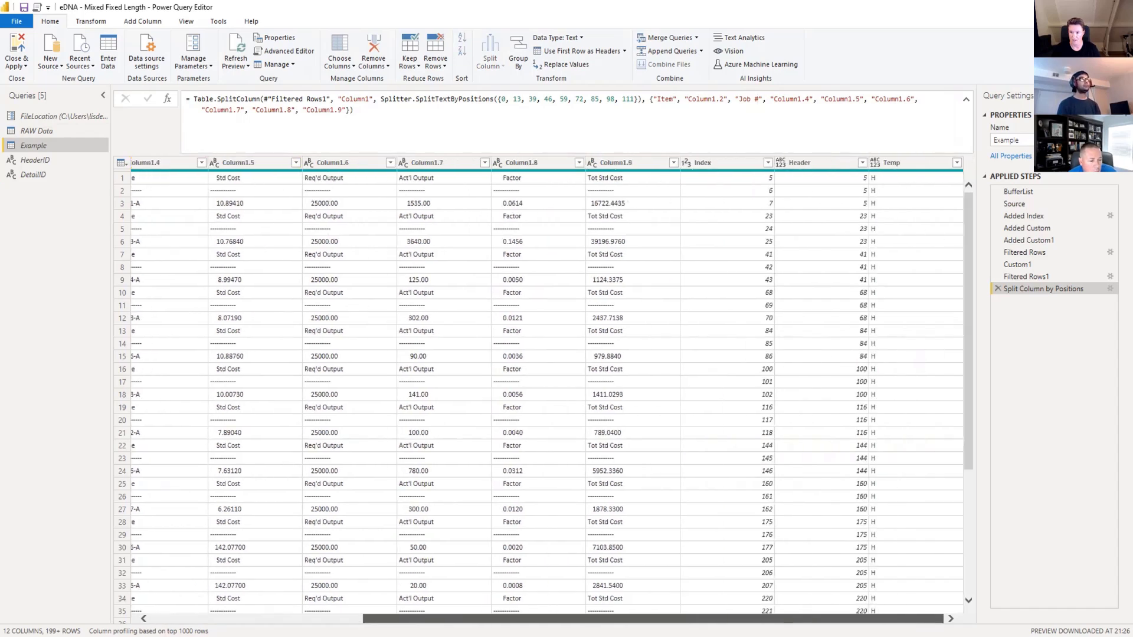
ctrl+click(841, 162)
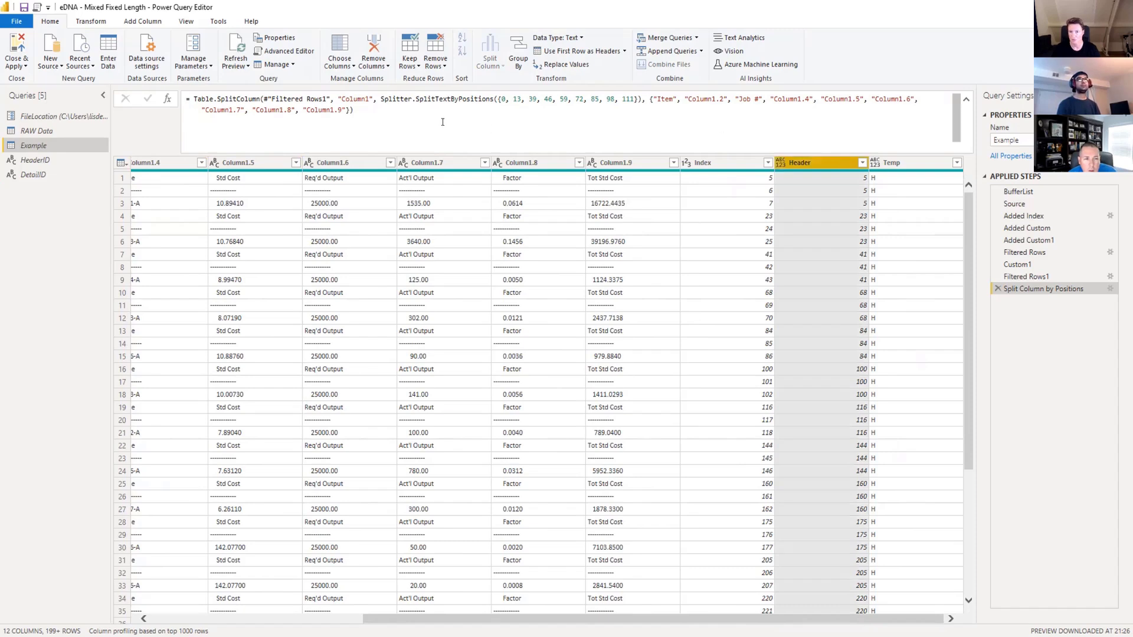
click(383, 69)
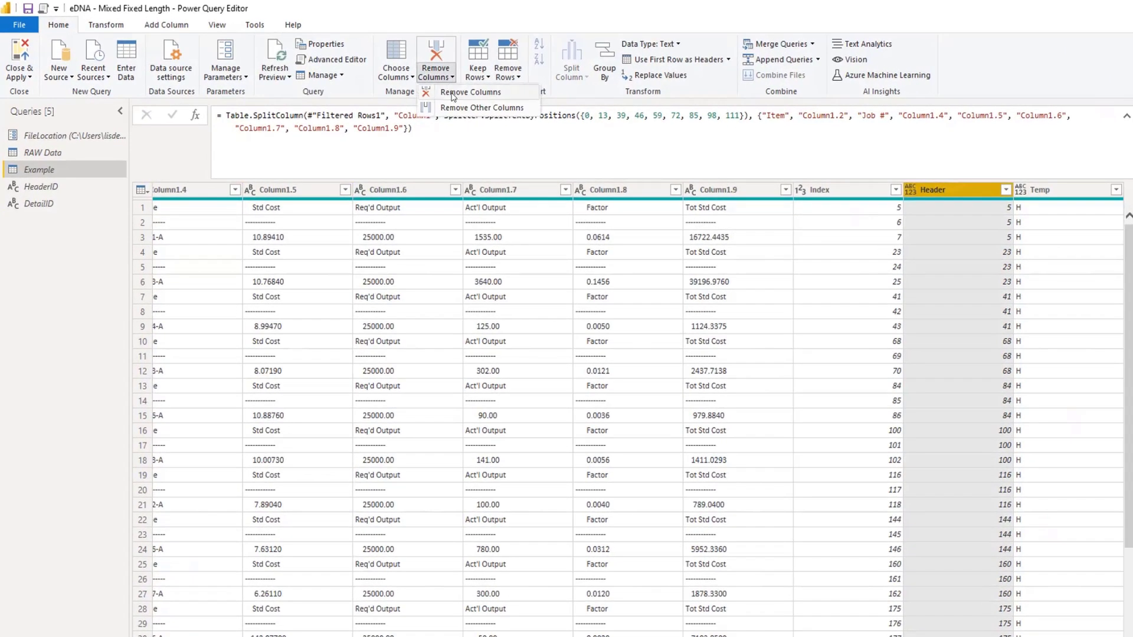
click(455, 109)
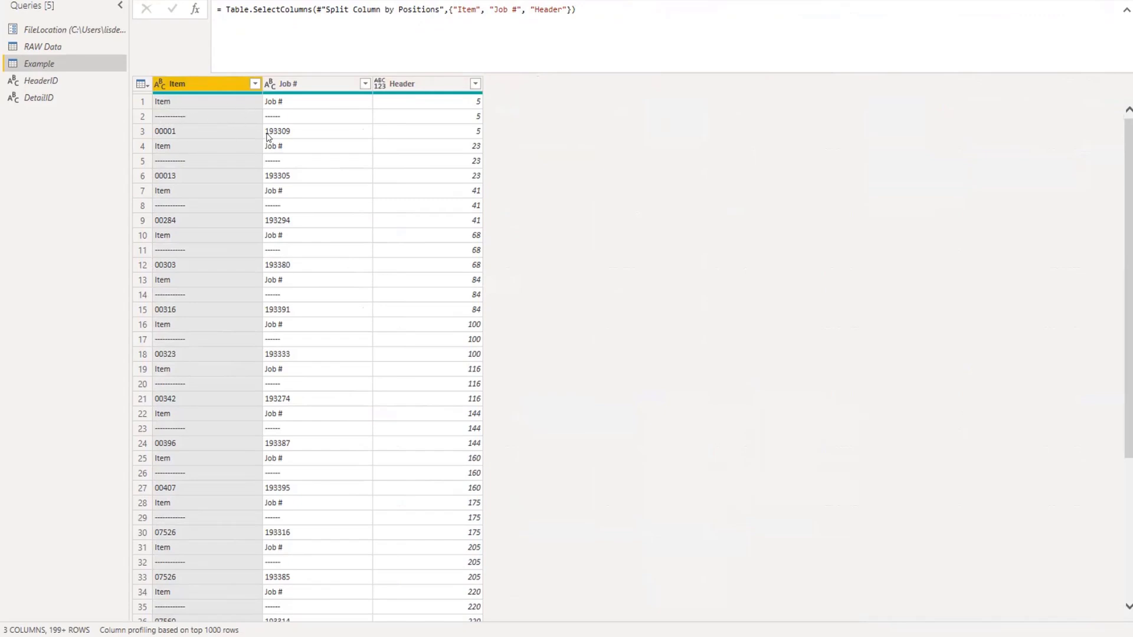
Filter the Item column to exclude the dashed-line value and the repeated "Item" heading value.
click(255, 83)
click(61, 246)
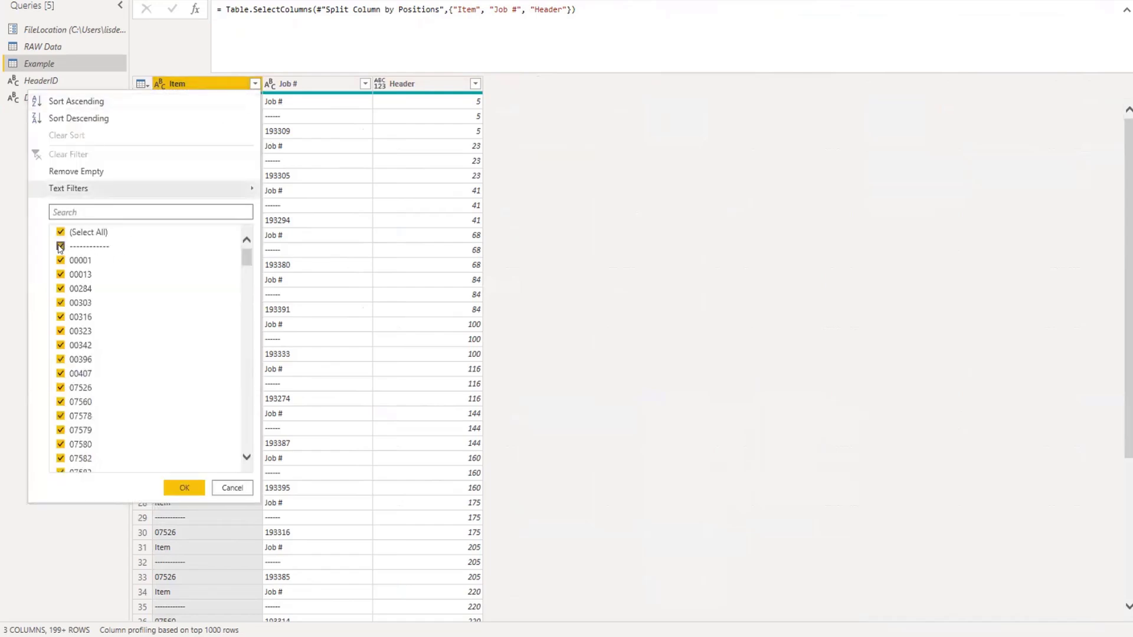
drag(247, 260, 247, 438)
click(61, 466)
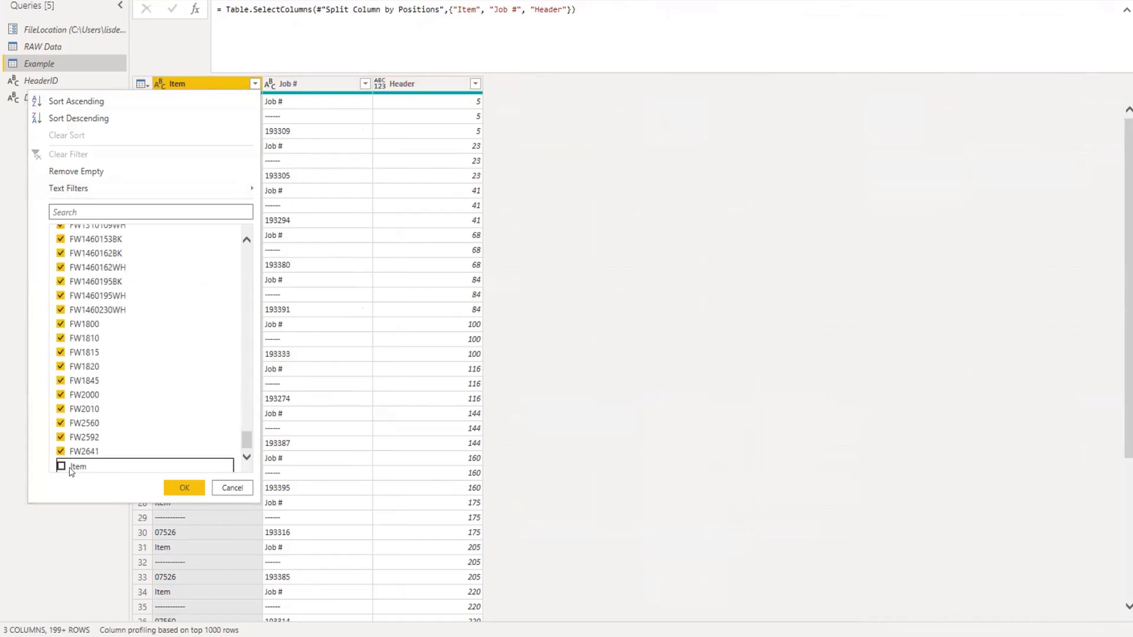
click(184, 488)
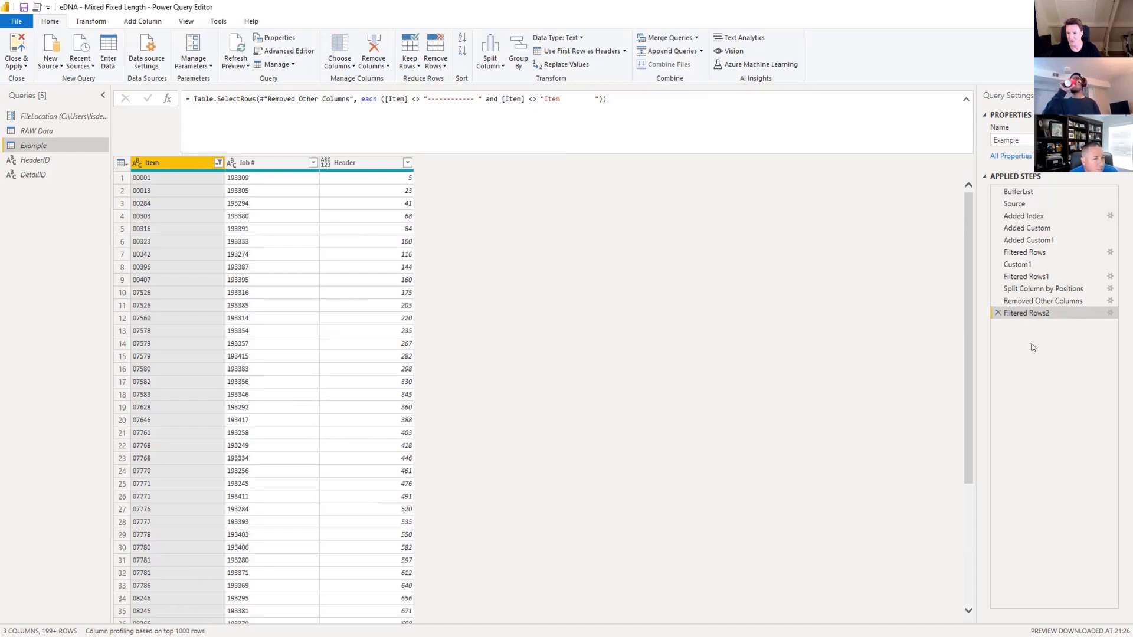
Rename the last applied step, Filtered Rows2, as AllHeaders.
right_click(1022, 313)
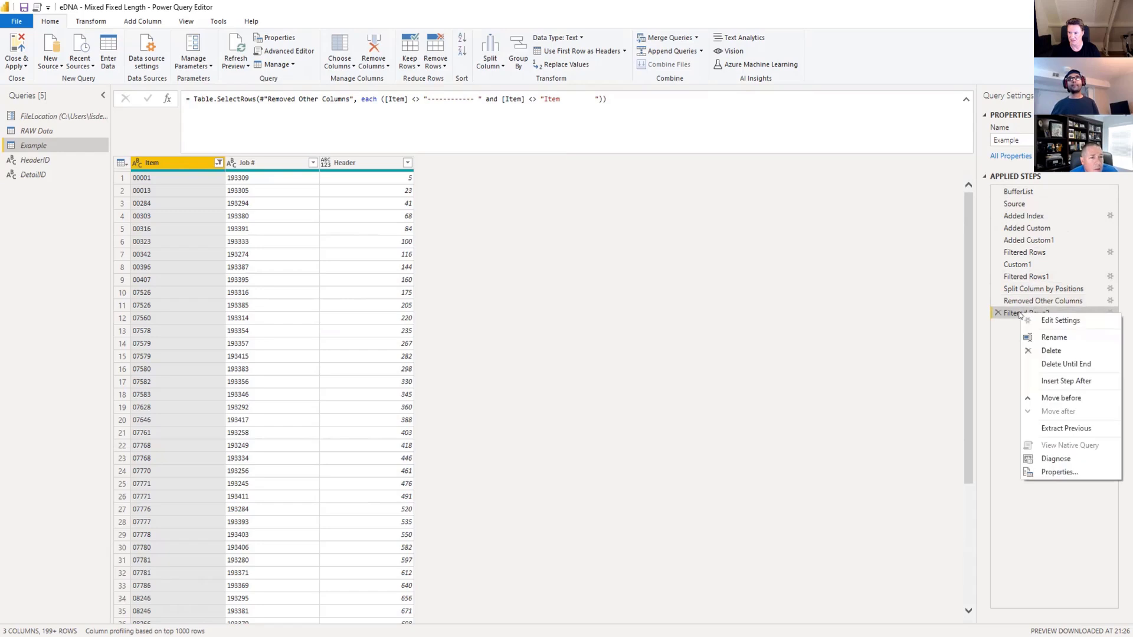
click(1049, 337)
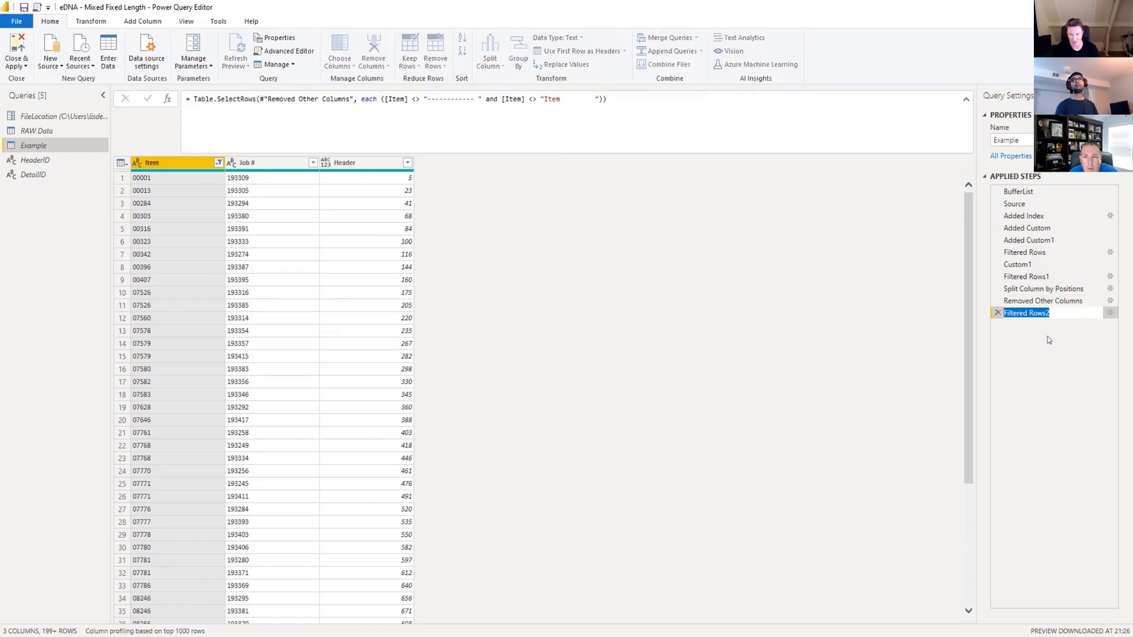
text(All)
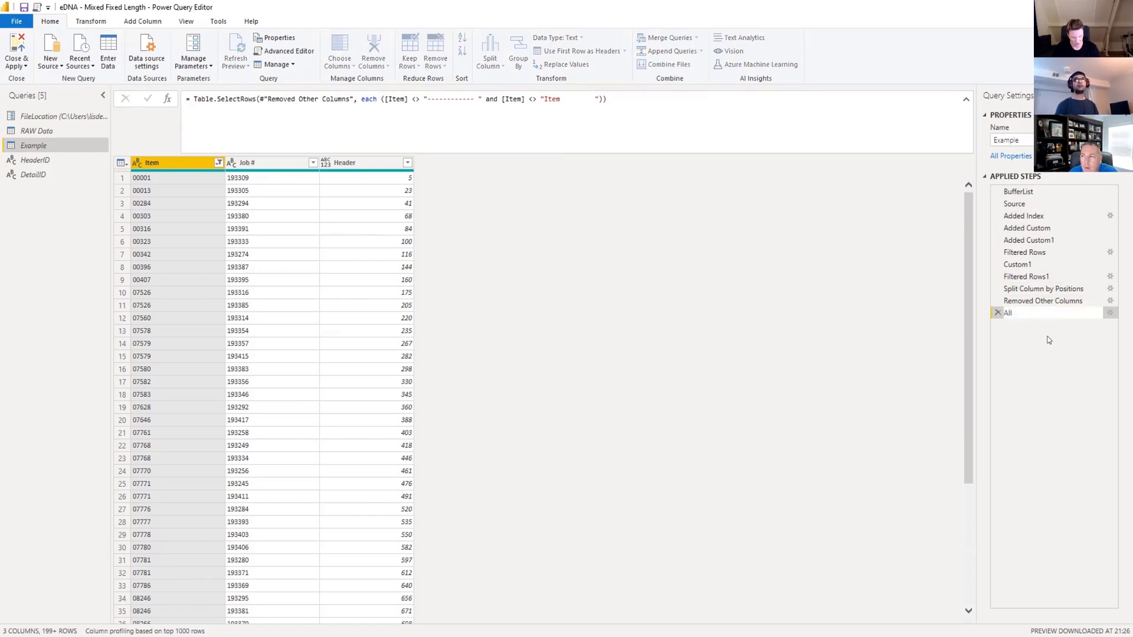
text(Headers)
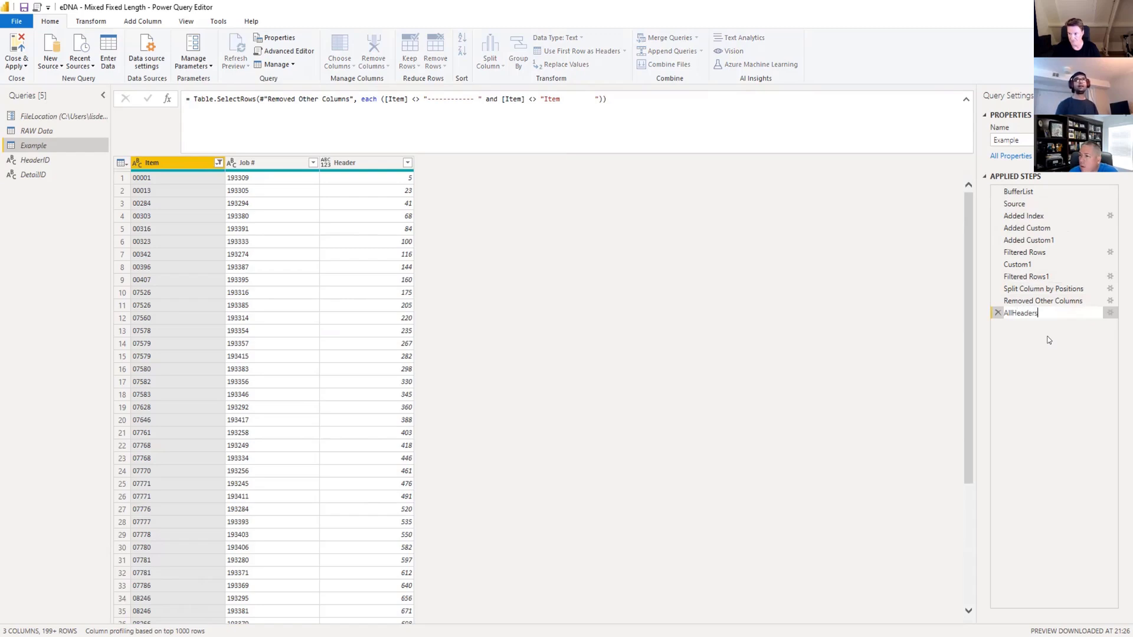
key(Return)
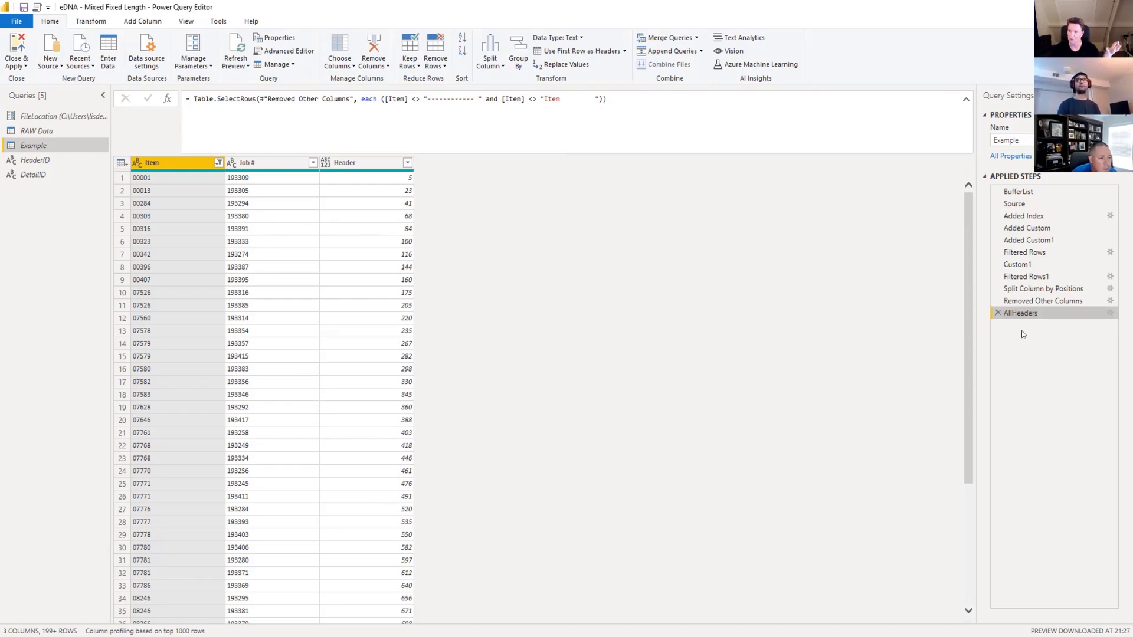
Compare the Filtered Rows, Custom1 and Filtered Rows1 steps, and delete the redundant Custom1 step from the query.
click(1019, 264)
click(1024, 276)
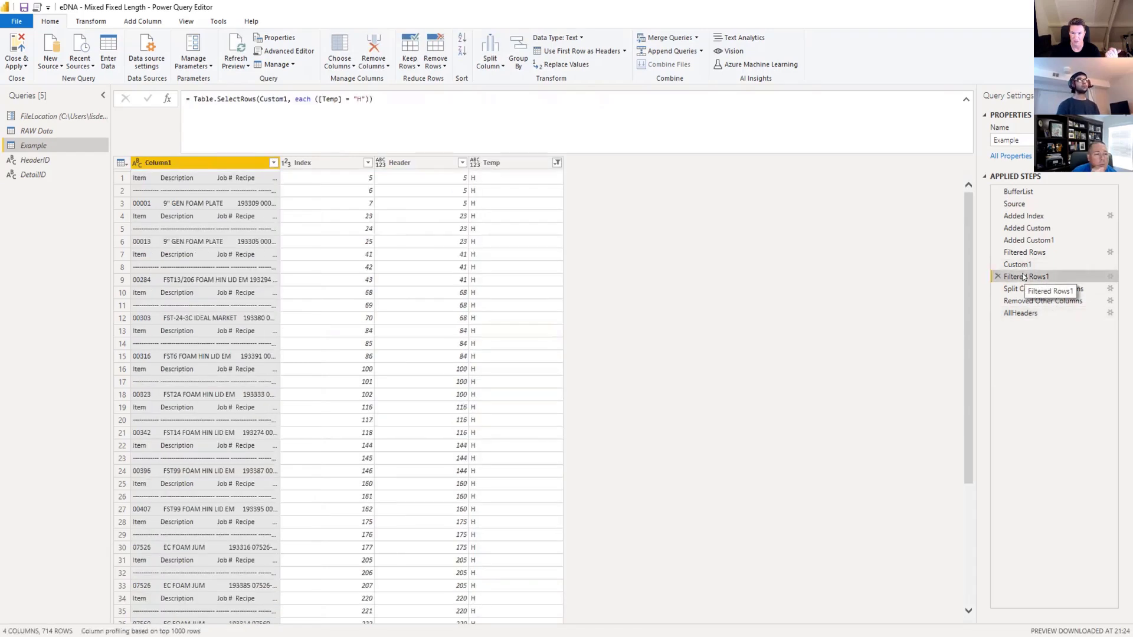
click(1023, 266)
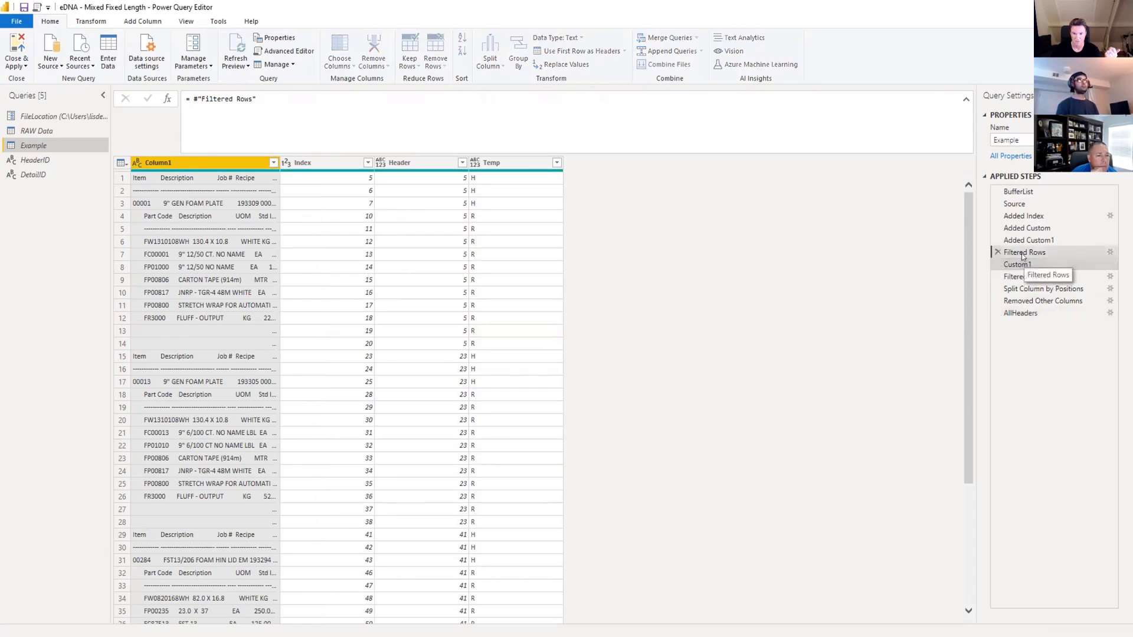
click(1023, 254)
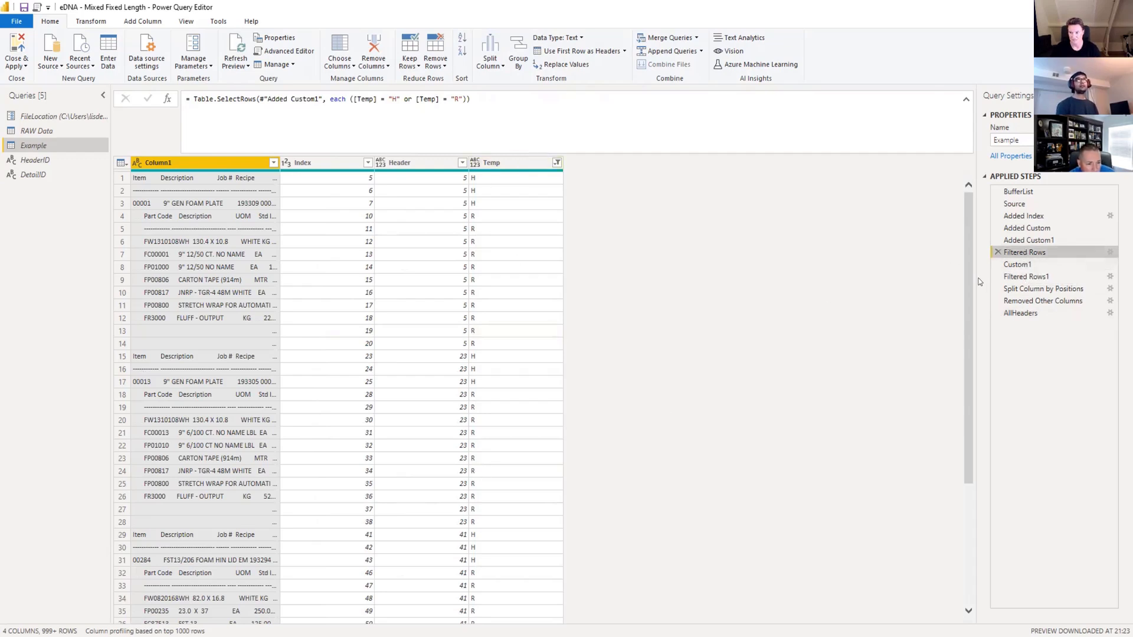
click(1026, 264)
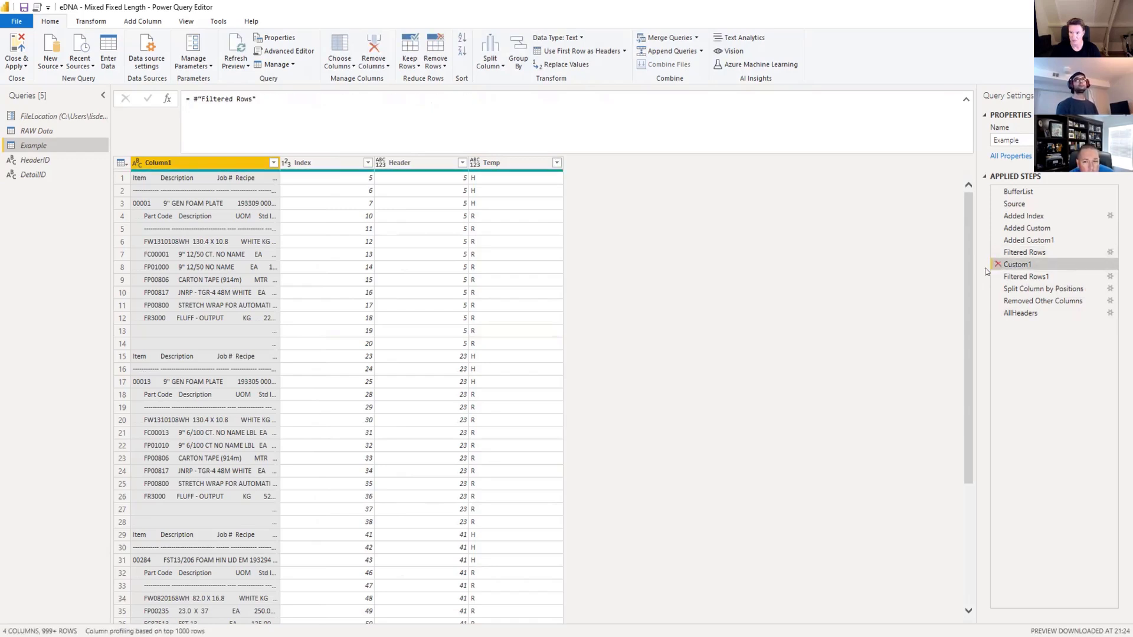
click(998, 264)
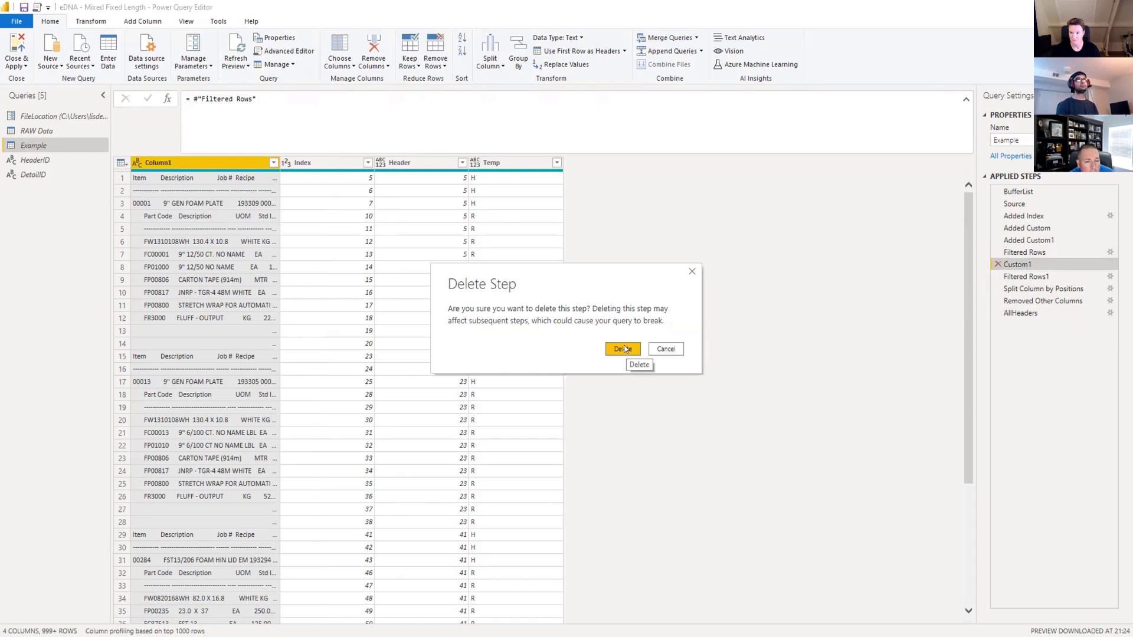
click(624, 349)
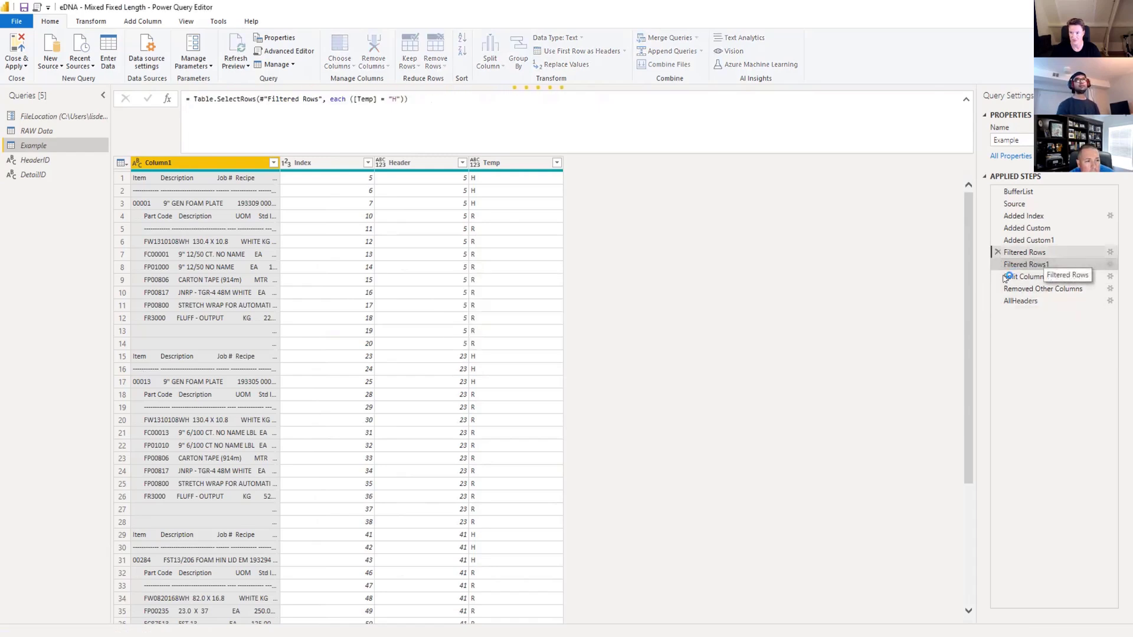
Add a custom step after AllHeaders that references #"Filtered Rows".
click(1027, 253)
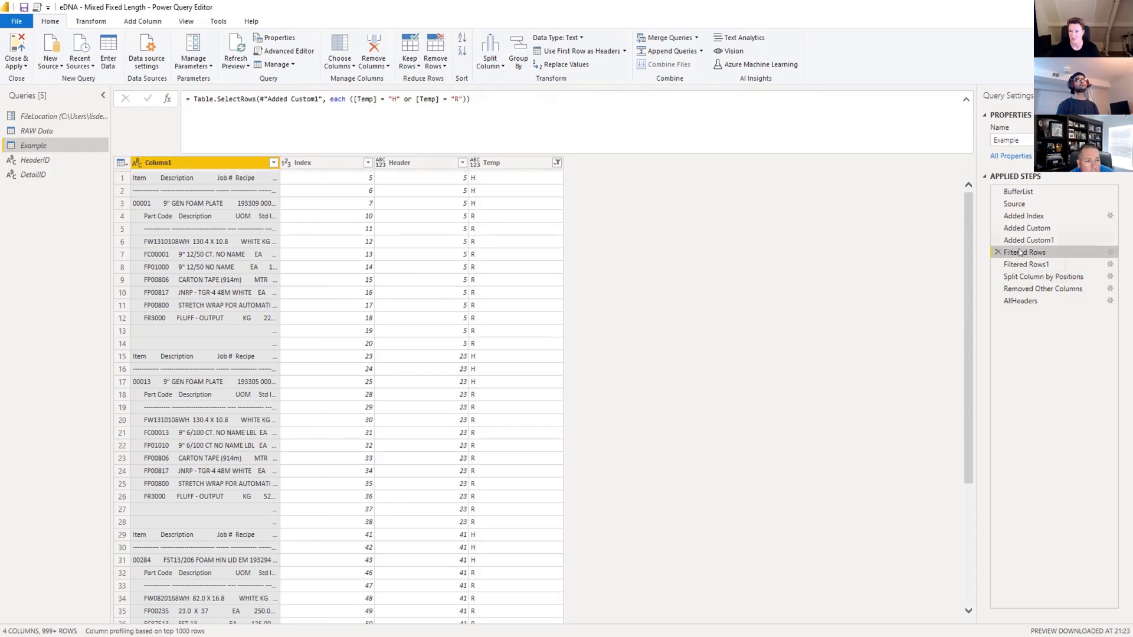
click(1021, 301)
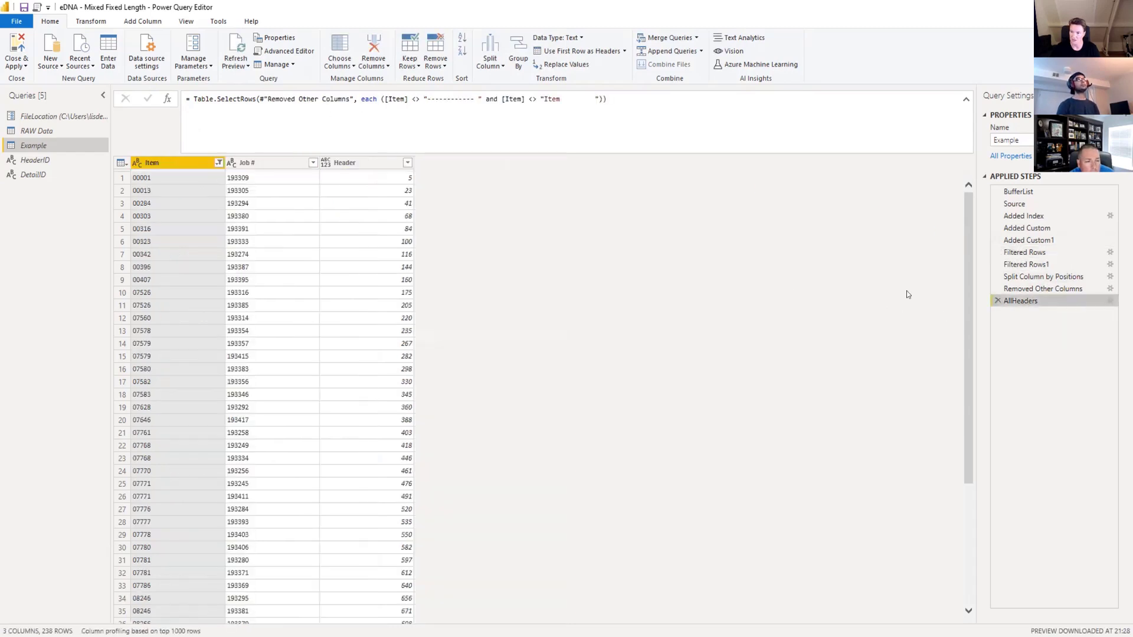
click(167, 98)
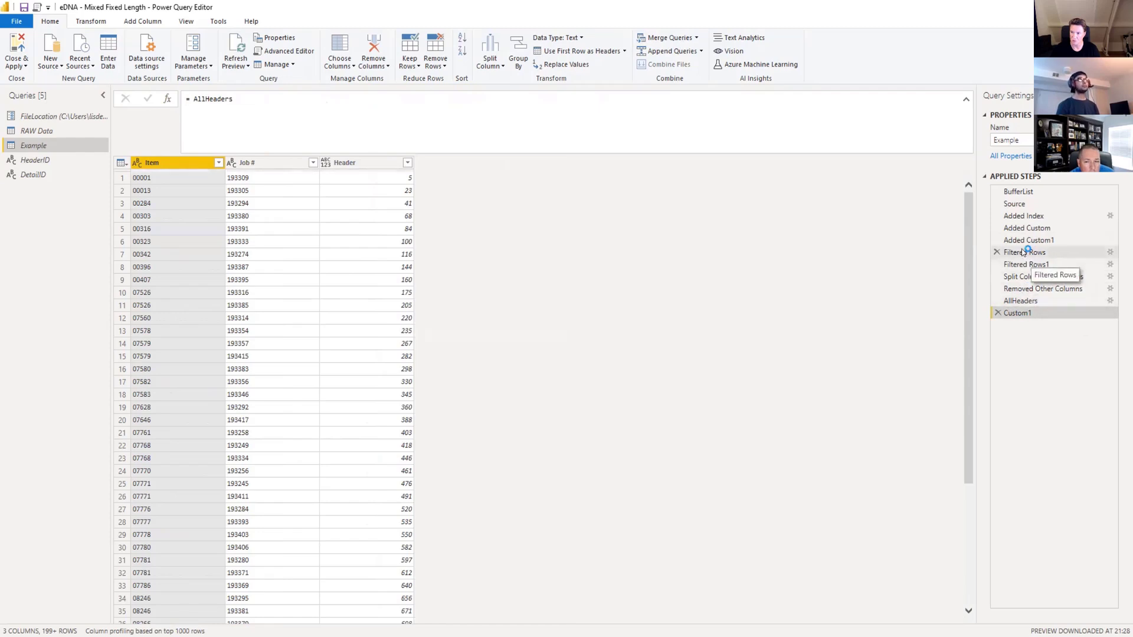
drag(193, 99, 275, 96)
key(BackSpace)
text(filt)
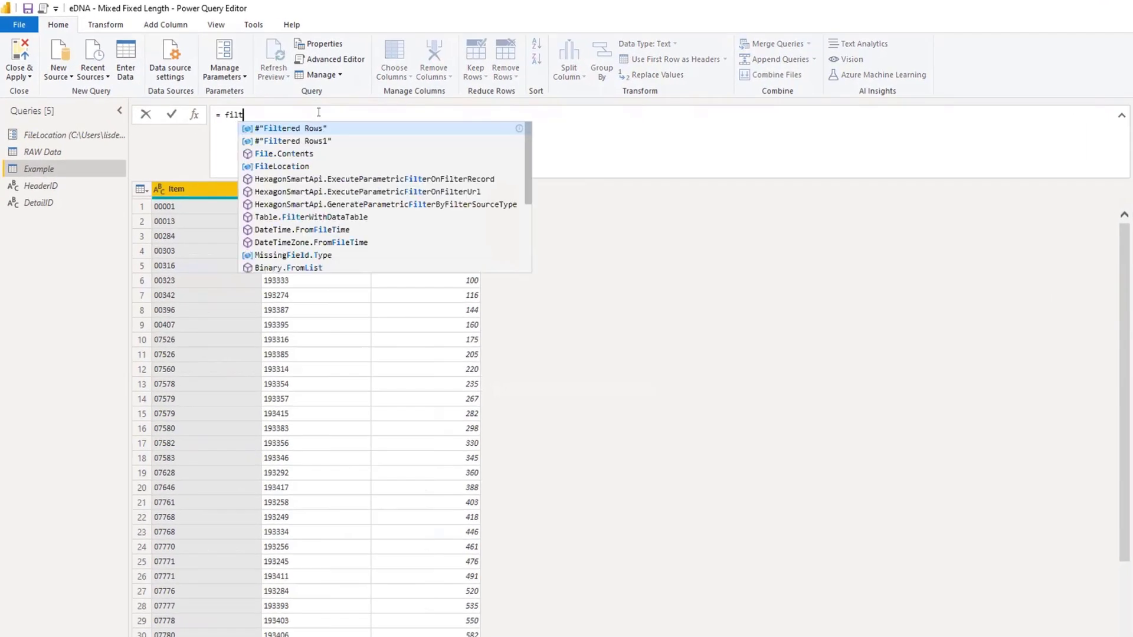
key(Tab)
key(Return)
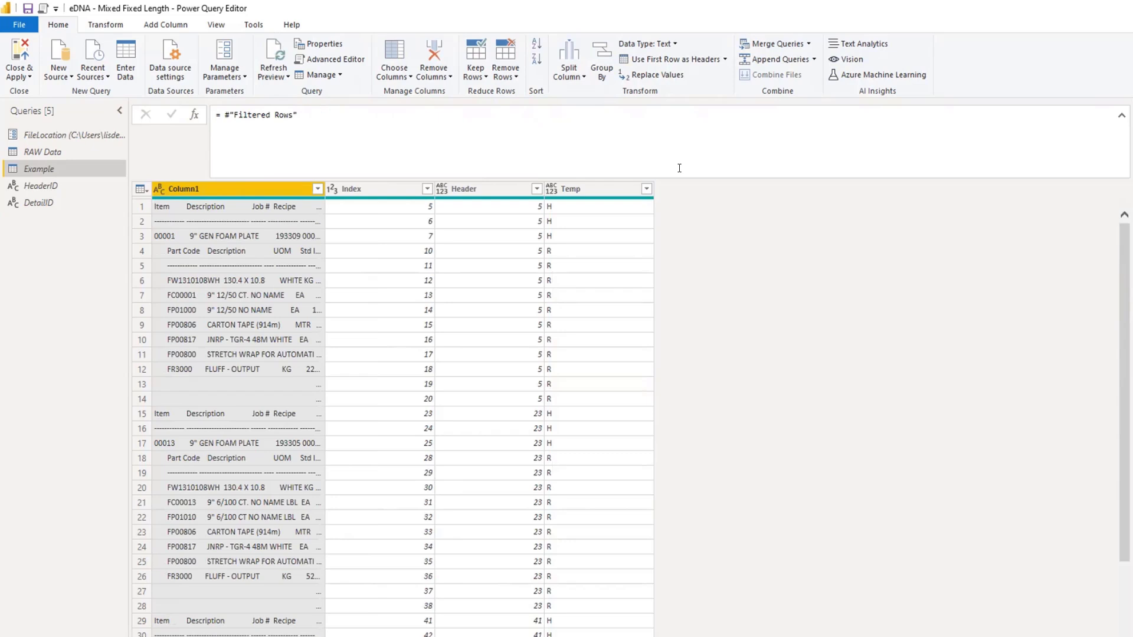
Copy the #"Filtered Rows" reference from the formula, and filter the Temp column to exclude H and keep only R rows.
drag(224, 116, 302, 112)
key(ctrl+c)
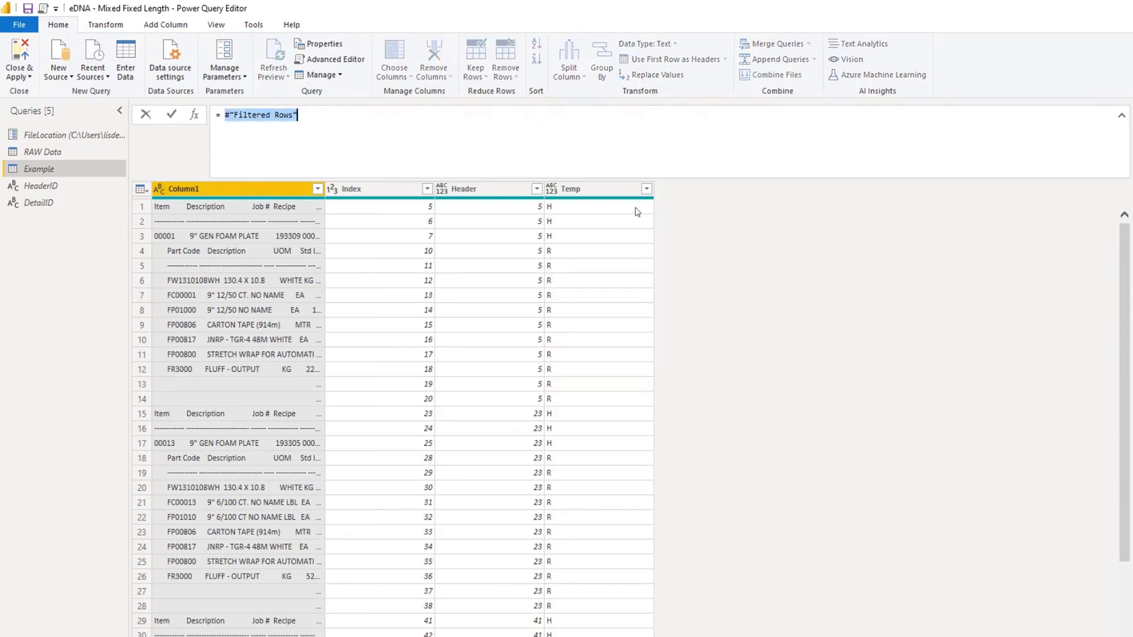
click(647, 189)
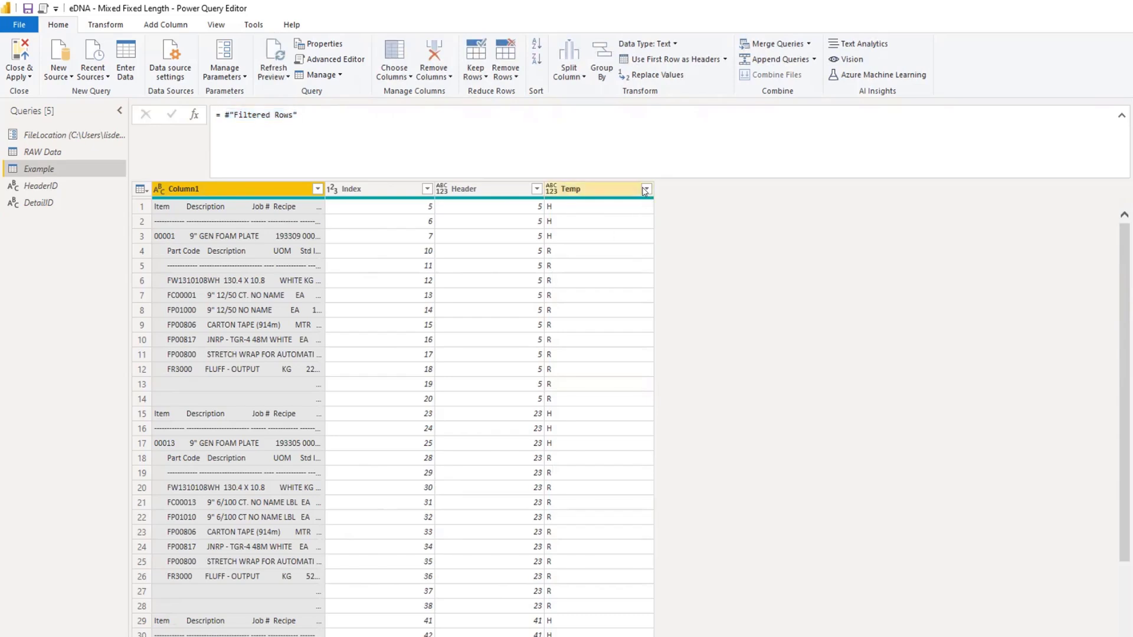
click(647, 189)
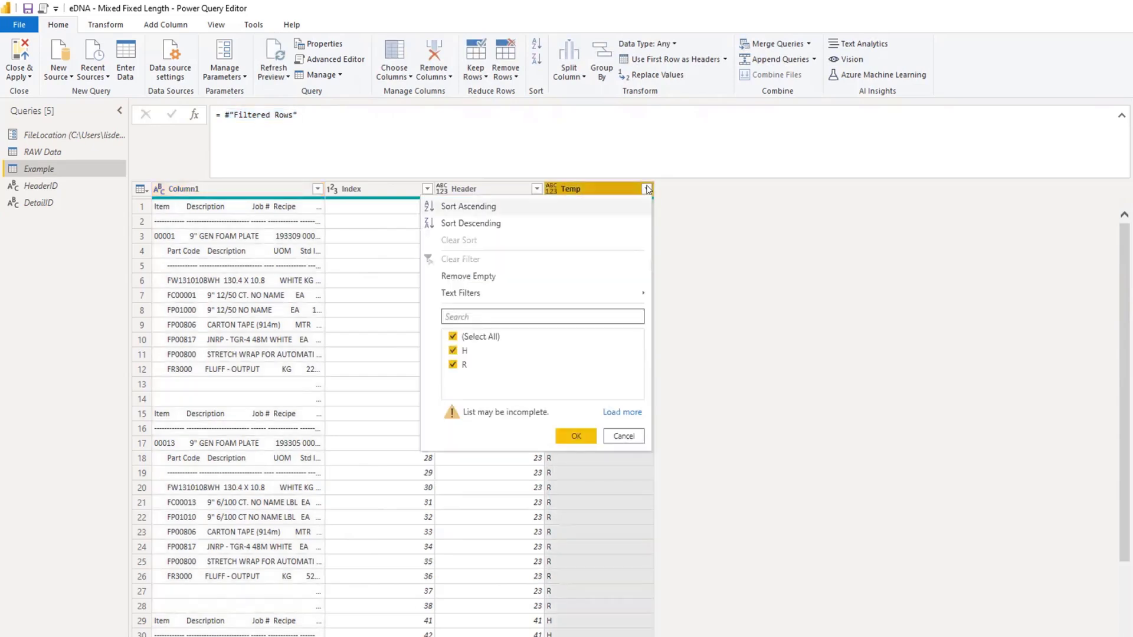
click(454, 351)
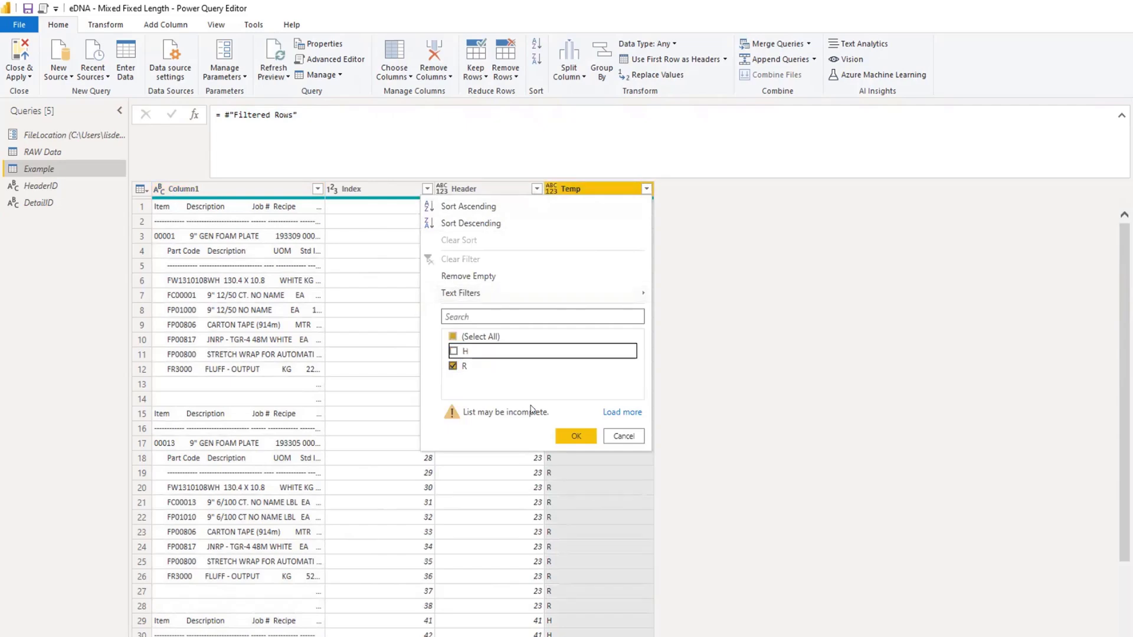
click(577, 436)
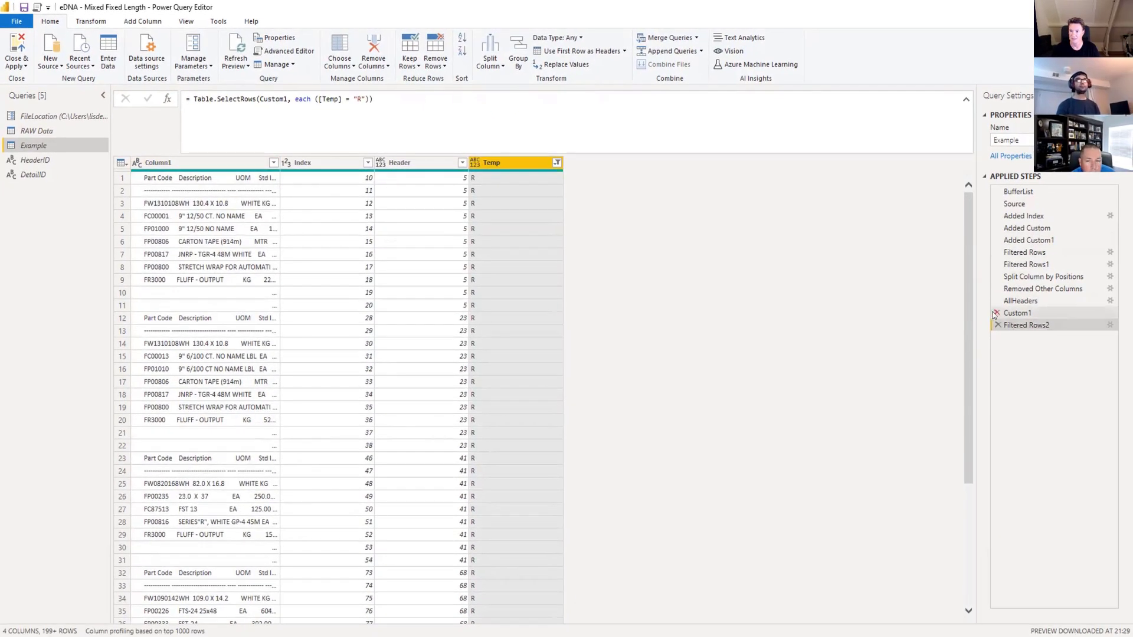
Delete the Custom1 step and replace AllHeaders with #"Filtered Rows" as the source table in the Filtered Rows2 formula.
click(997, 314)
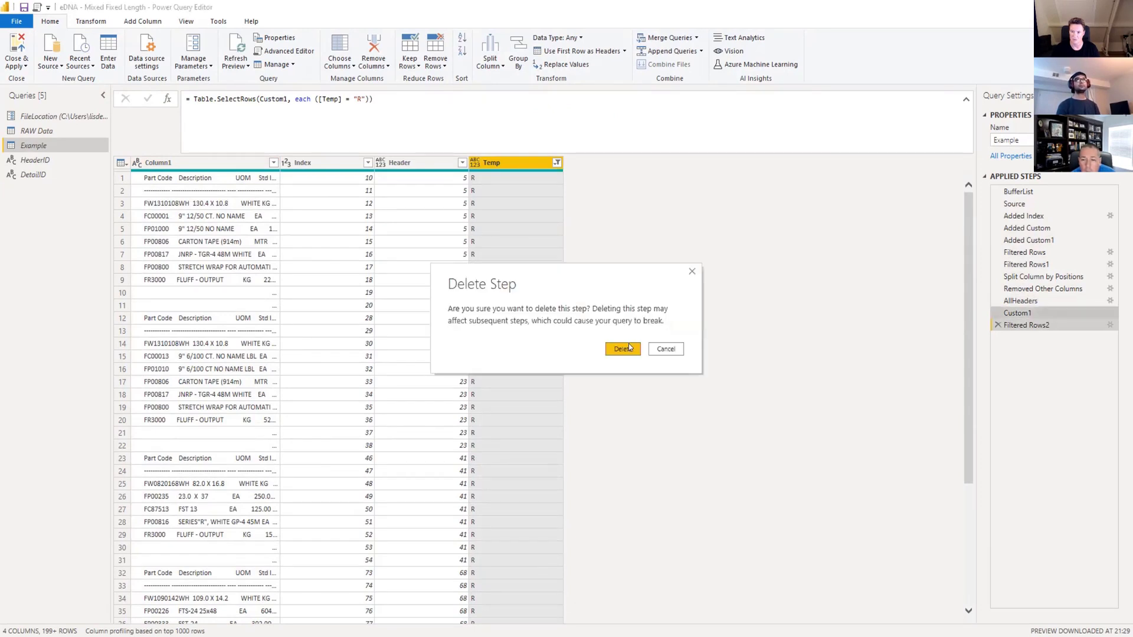
key(Return)
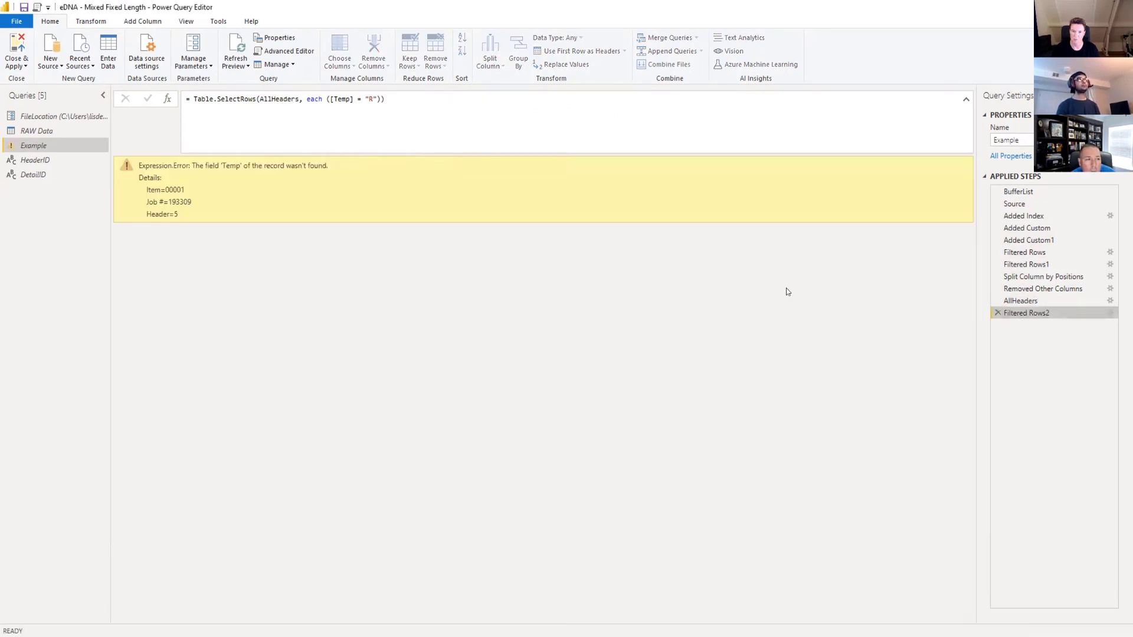
double_click(290, 99)
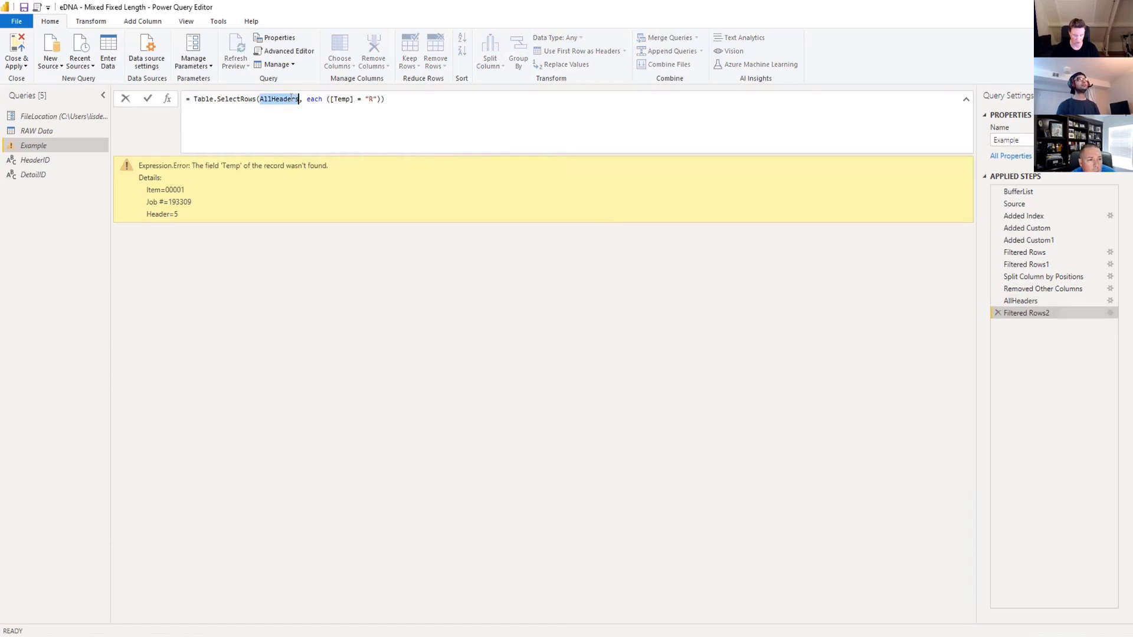
key(ctrl+v)
click(147, 98)
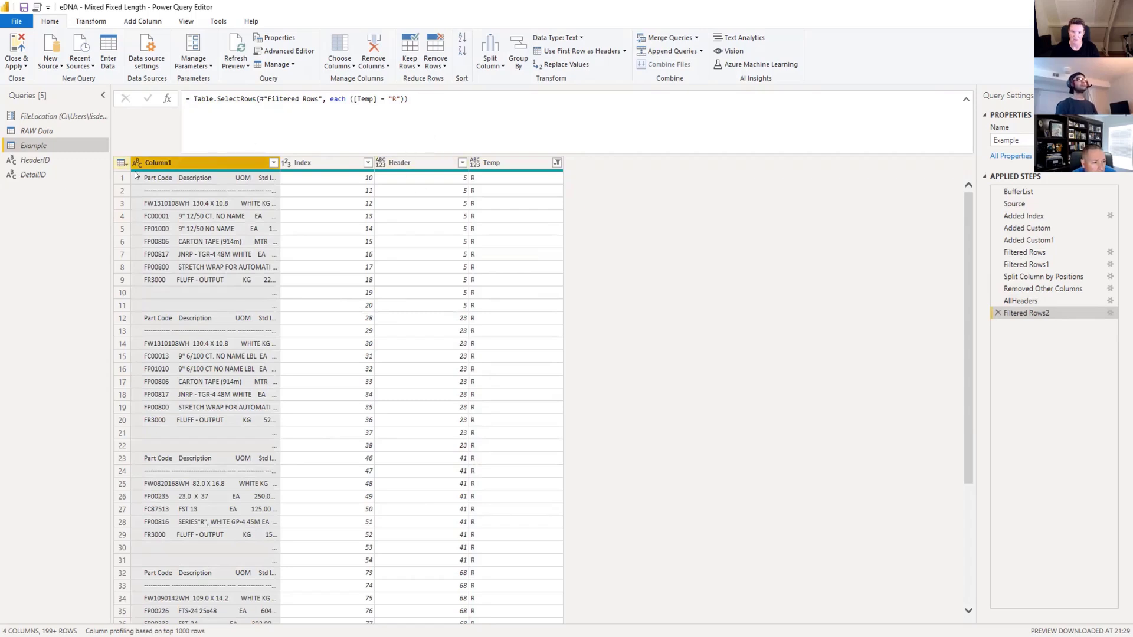
Split Column1 by positions 0, 20, 46, 51, 64, 77, 88, 93, 106, 119 and check the resulting columns.
click(502, 65)
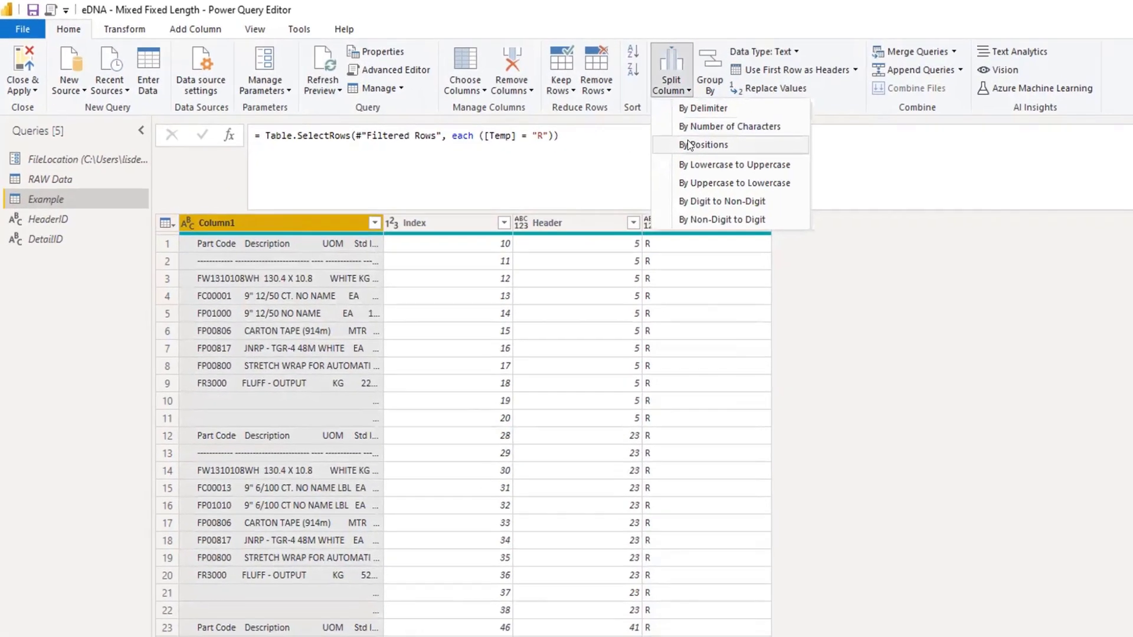
click(712, 149)
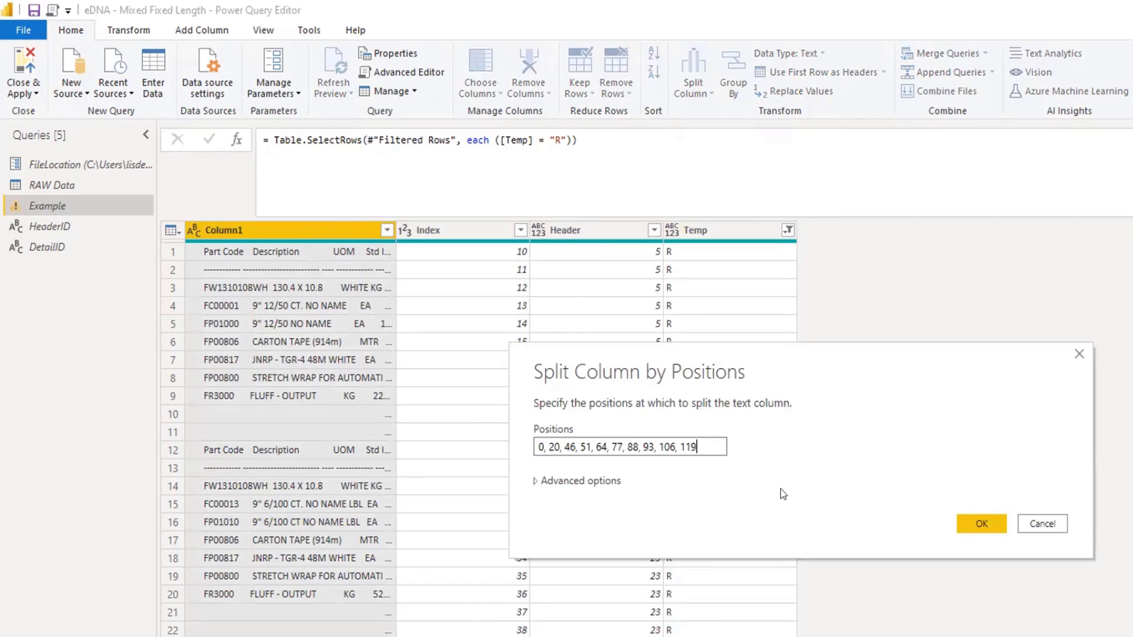
click(982, 524)
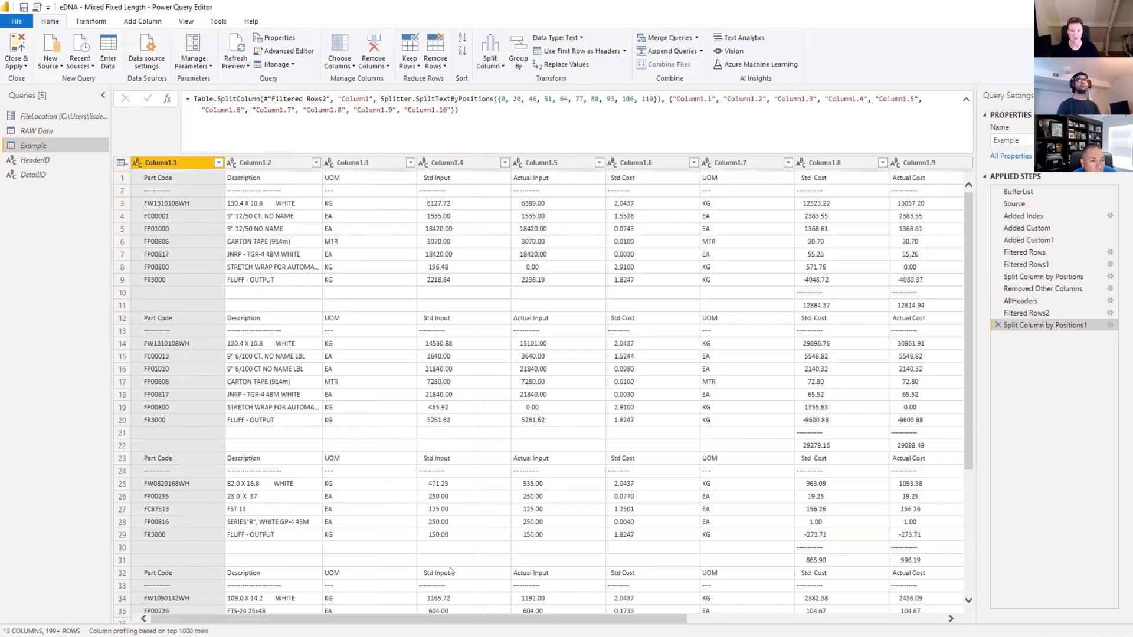
drag(253, 619, 508, 620)
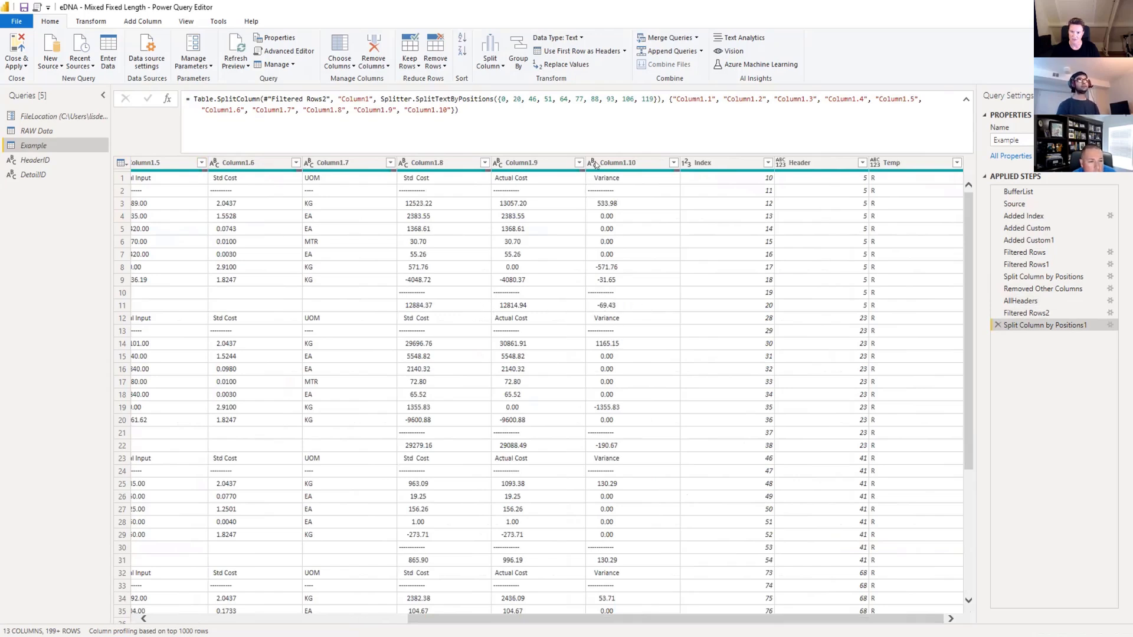
drag(659, 621, 318, 621)
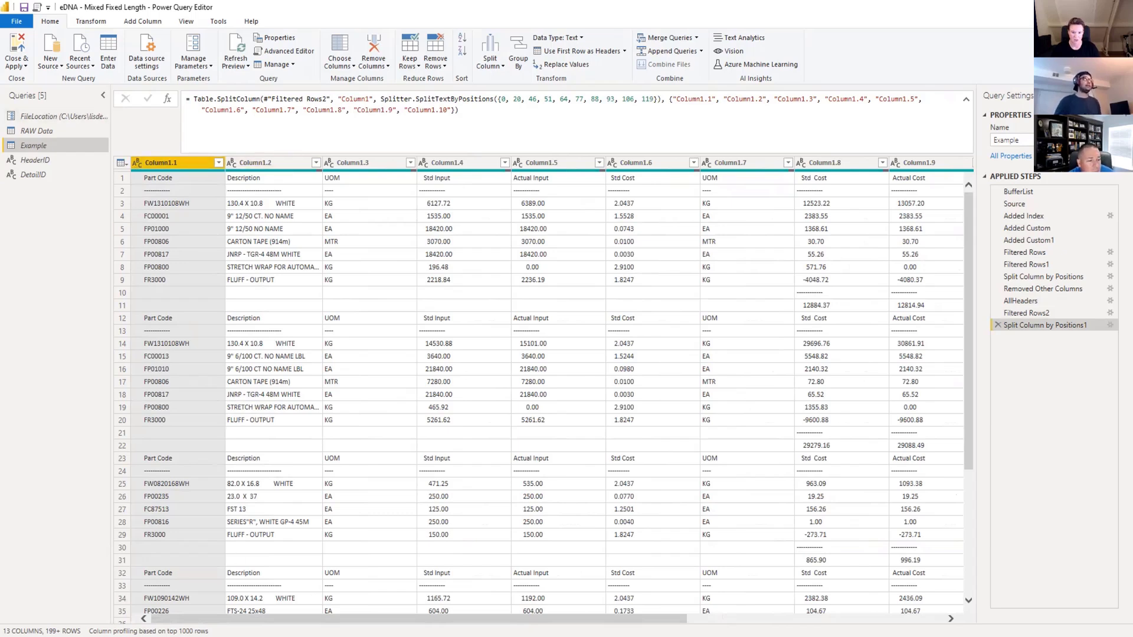
Trim the text in all split columns from Column1.1 through Column1.10.
scroll(247, 537, right, 2)
scroll(540, 390, right, 3)
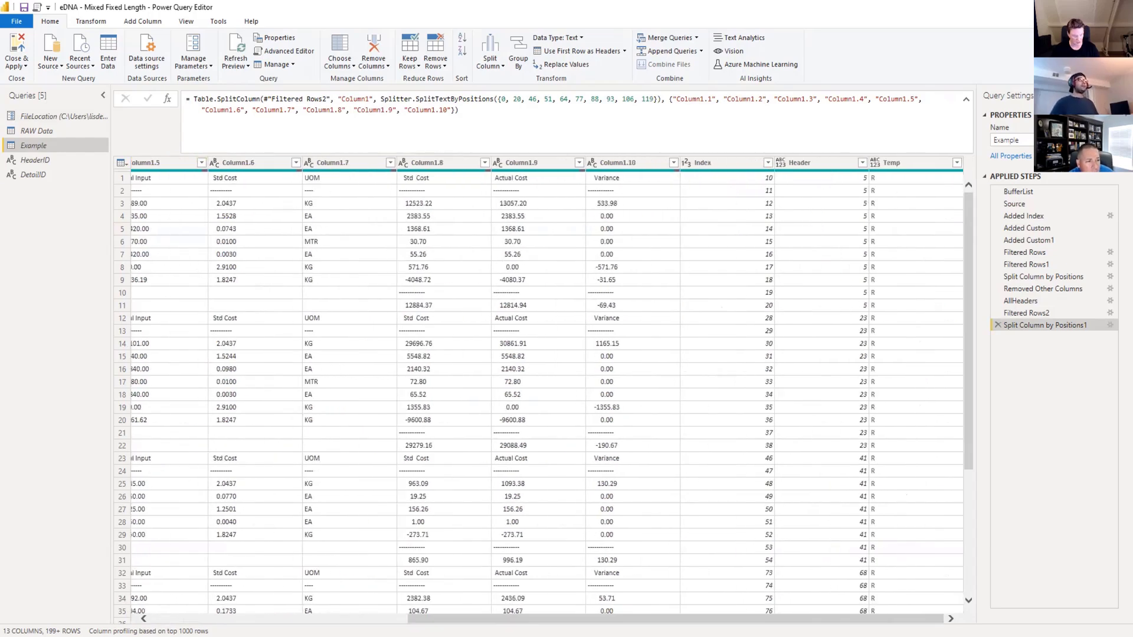
shift+click(643, 161)
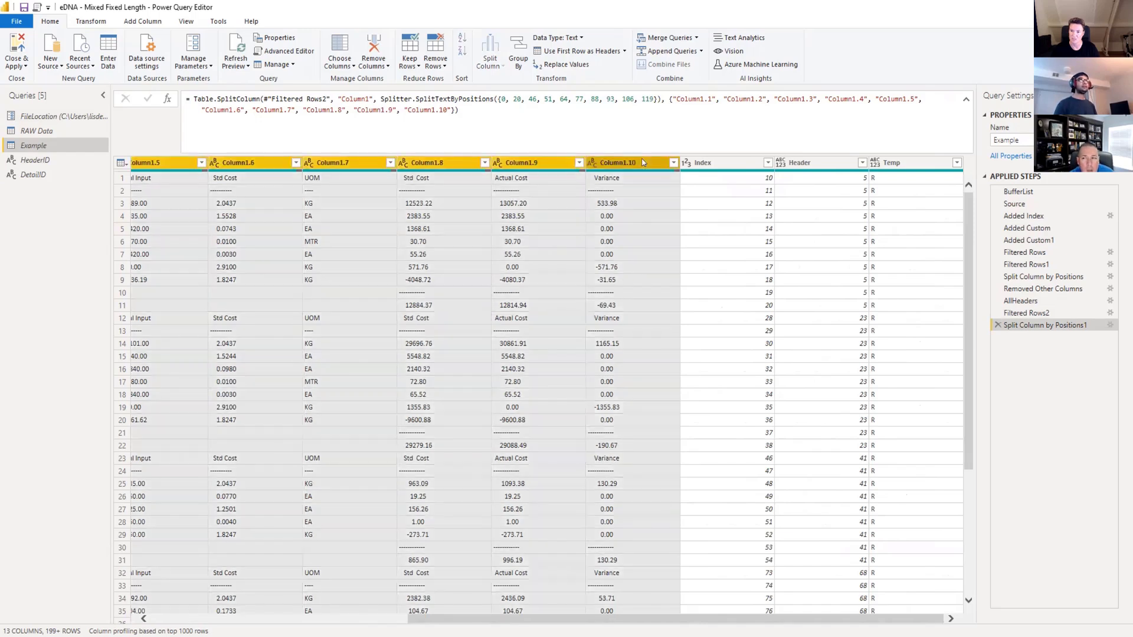
click(91, 21)
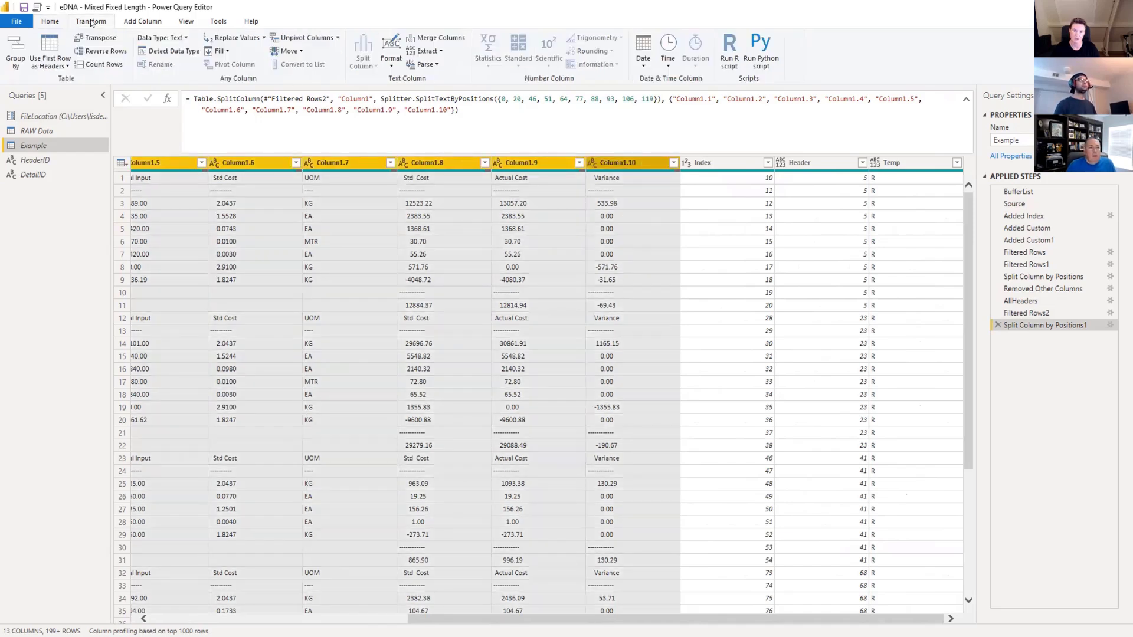
click(391, 56)
click(405, 120)
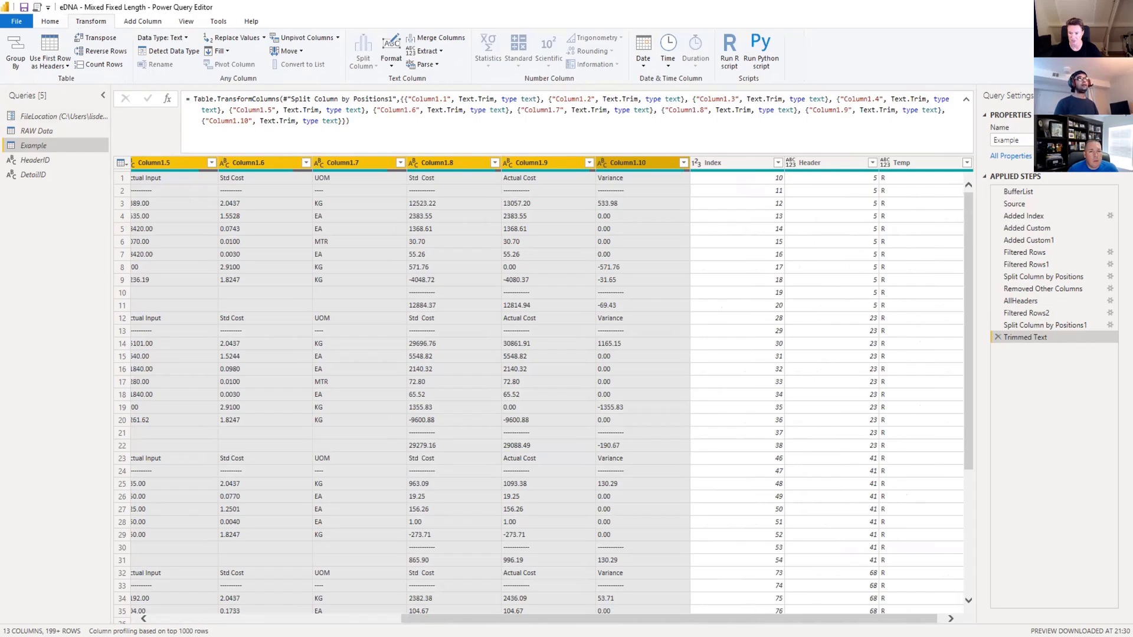
Promote the first row of the trimmed detail table to column headers.
drag(753, 620, 502, 619)
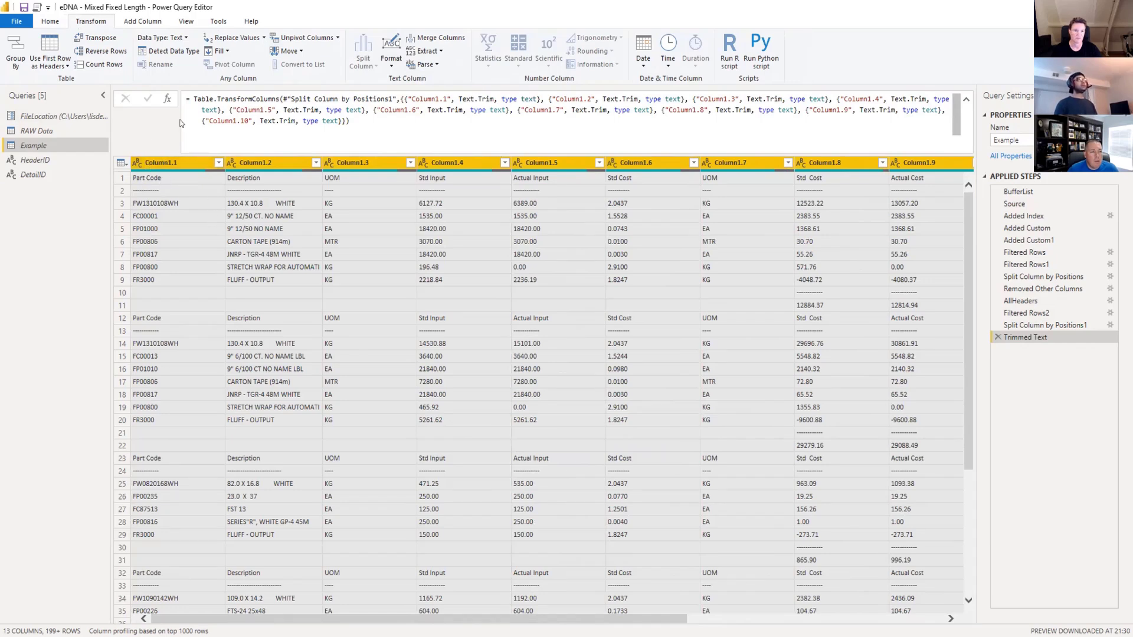
click(51, 66)
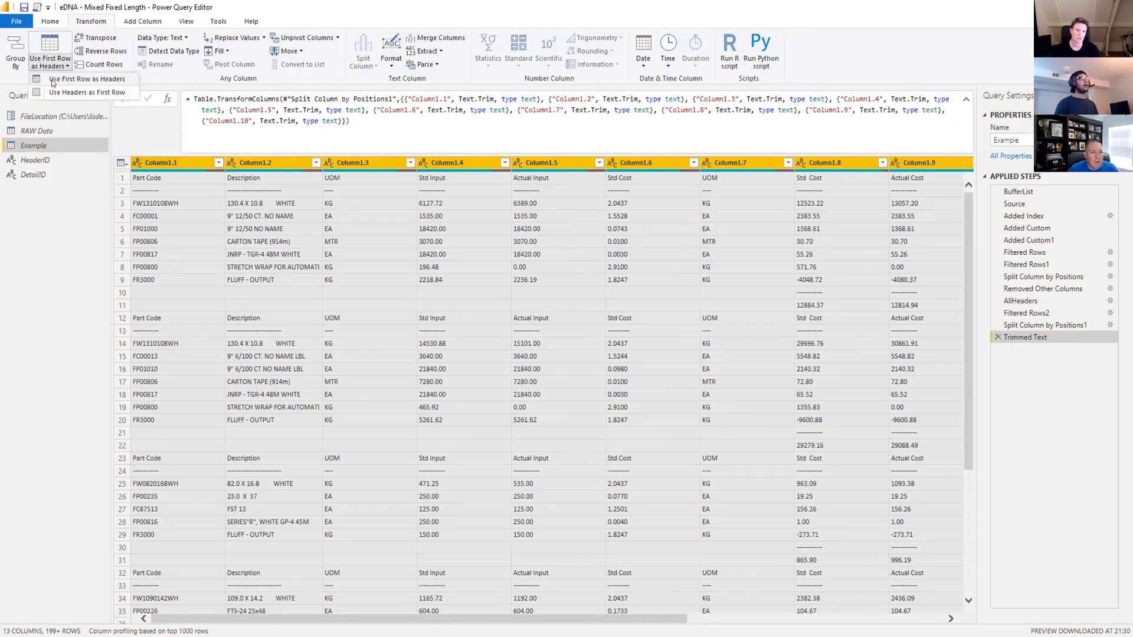
click(53, 81)
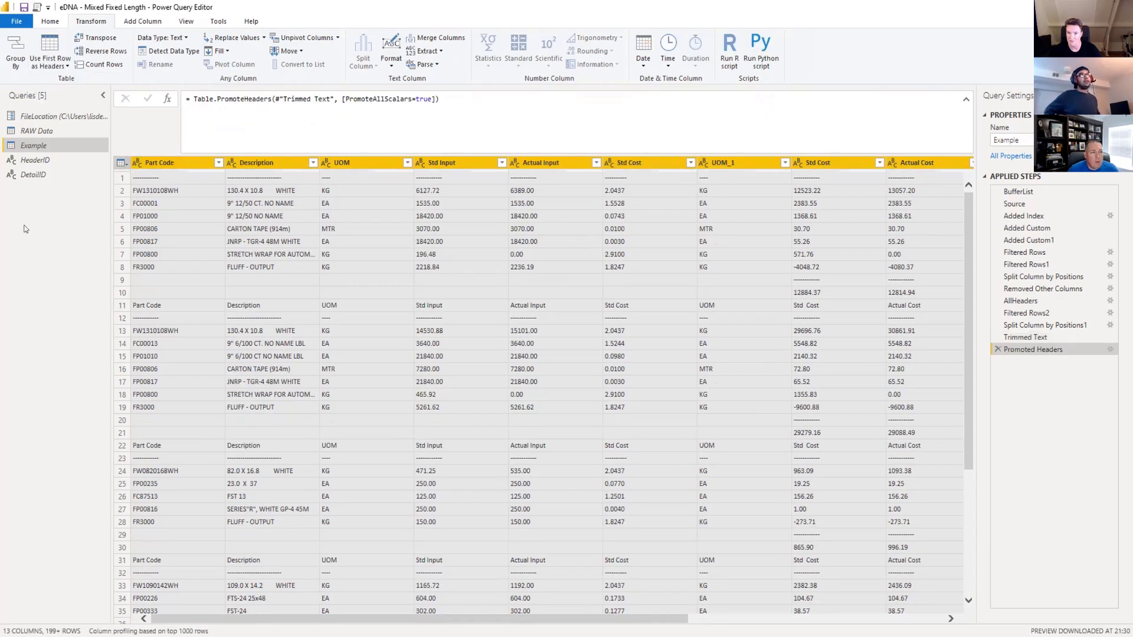
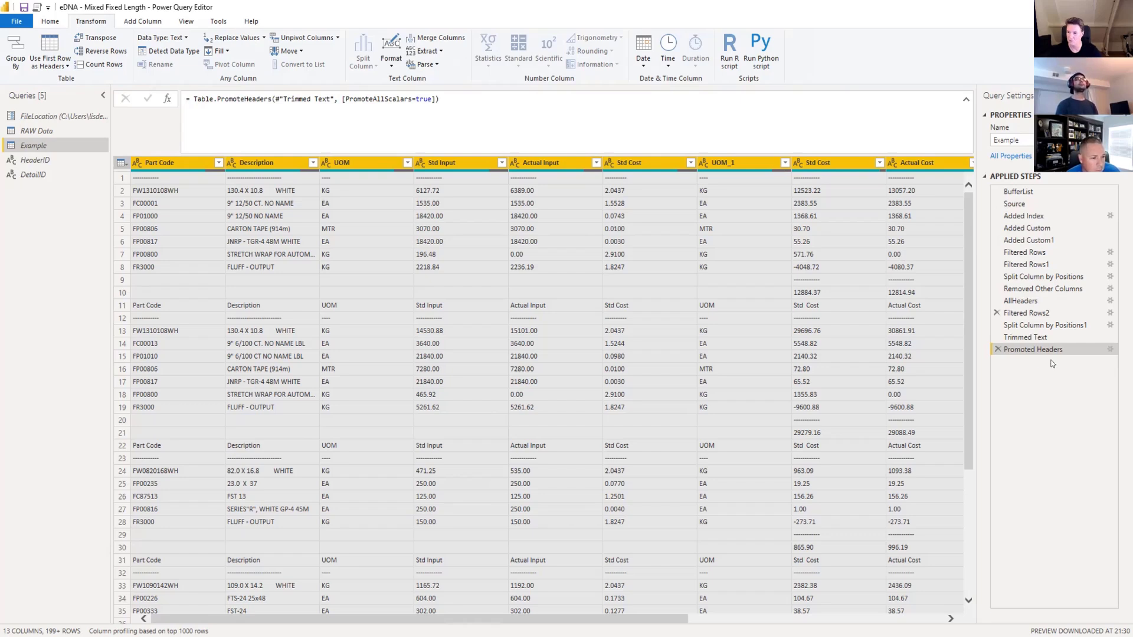
Filter the Actual Cost column of the promoted table to exclude blank, dashed-line and "Actual Cost" rows.
click(1031, 327)
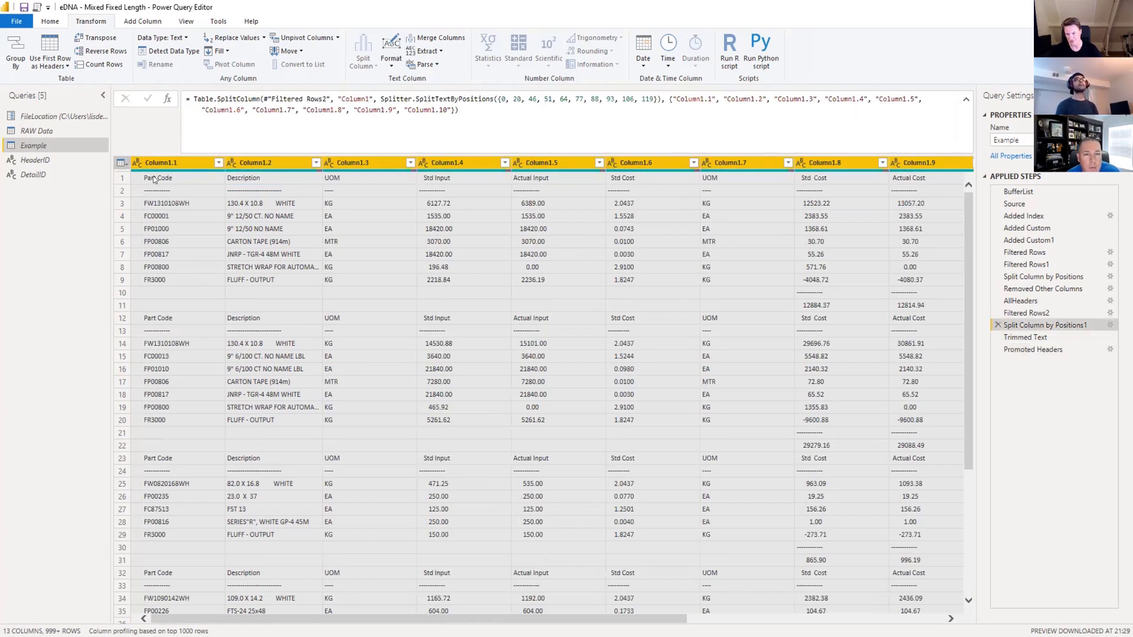
click(1032, 350)
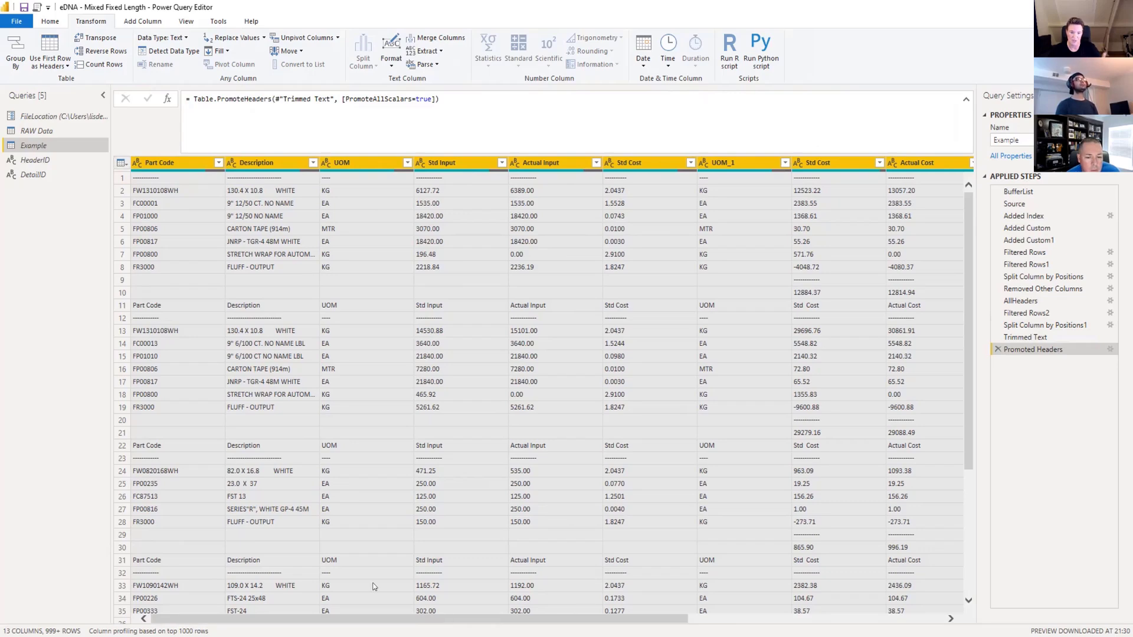
scroll(209, 316, down, 2)
scroll(209, 316, up, 2)
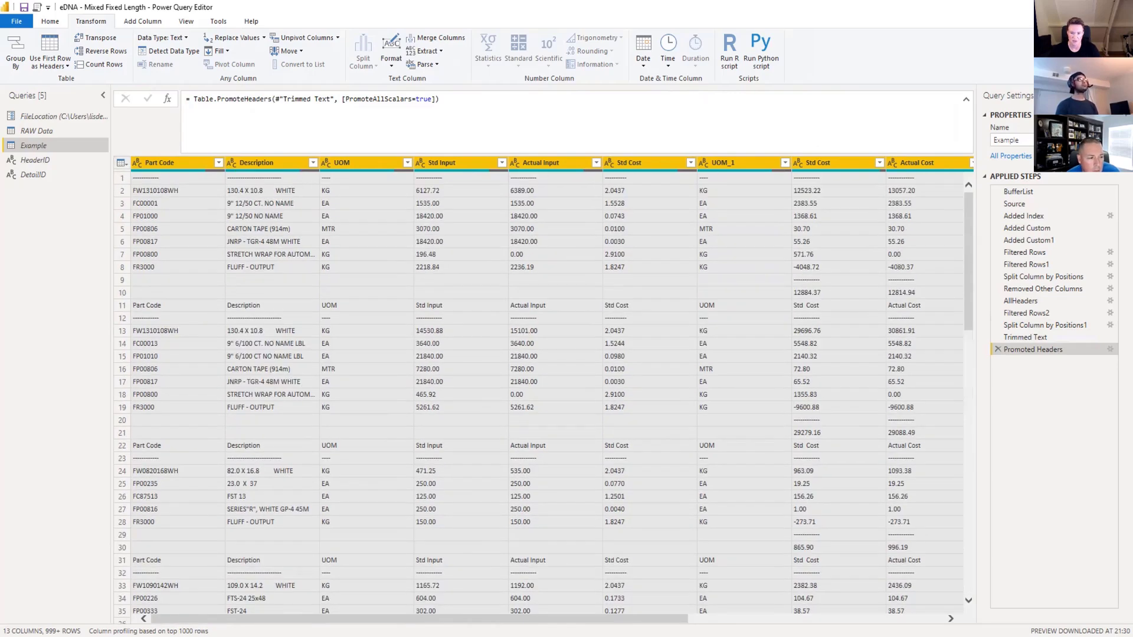
scroll(648, 569, right, 5)
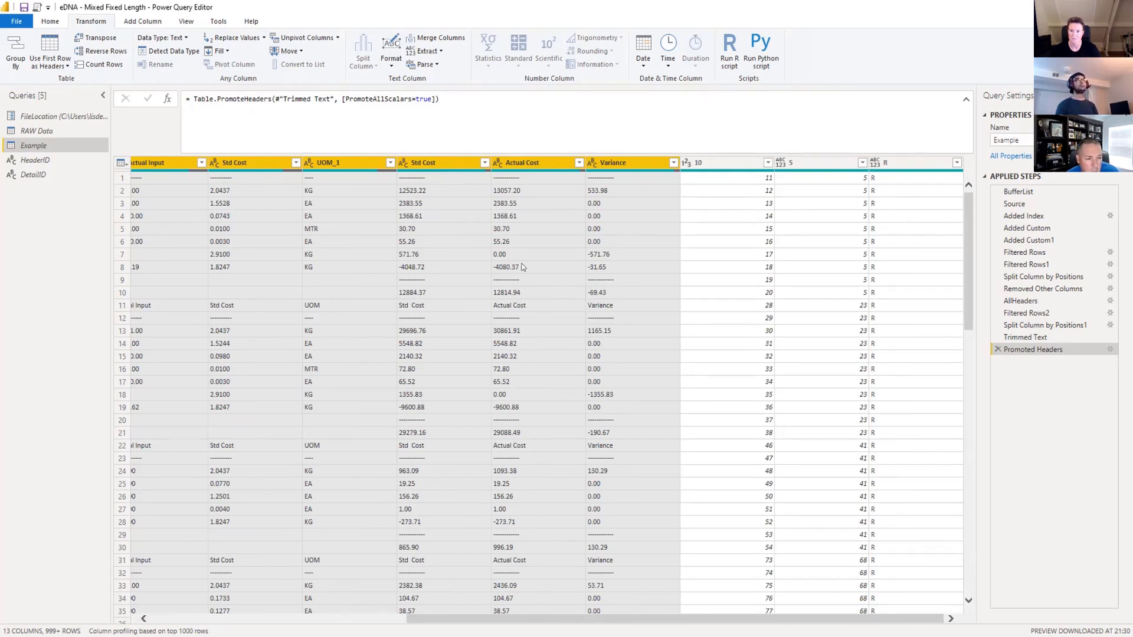
click(579, 162)
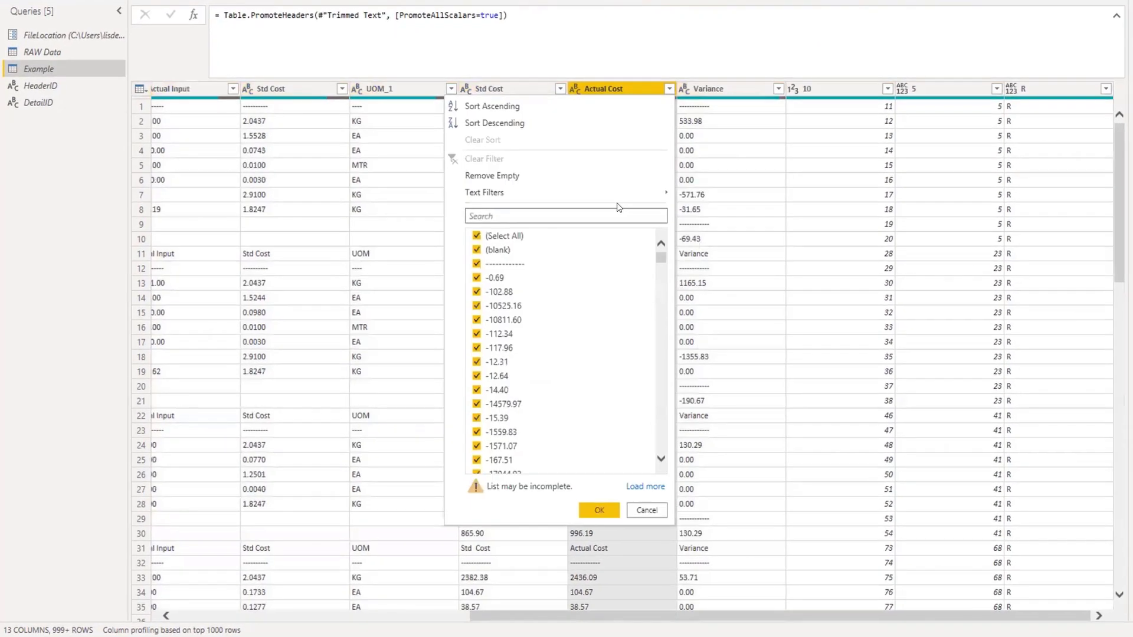
click(477, 251)
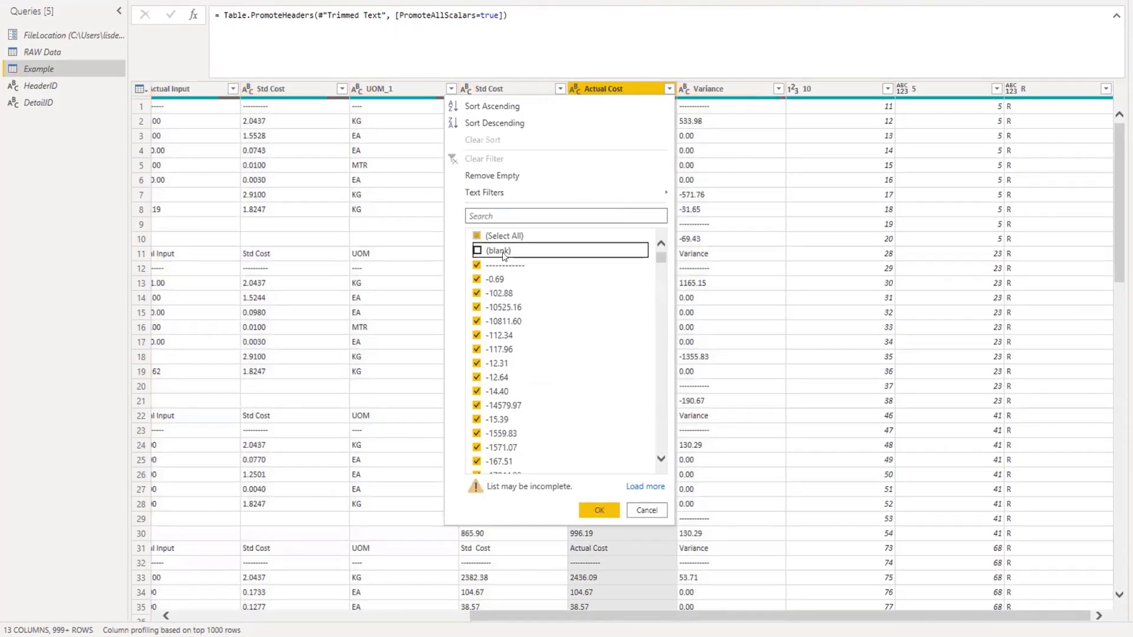
click(477, 265)
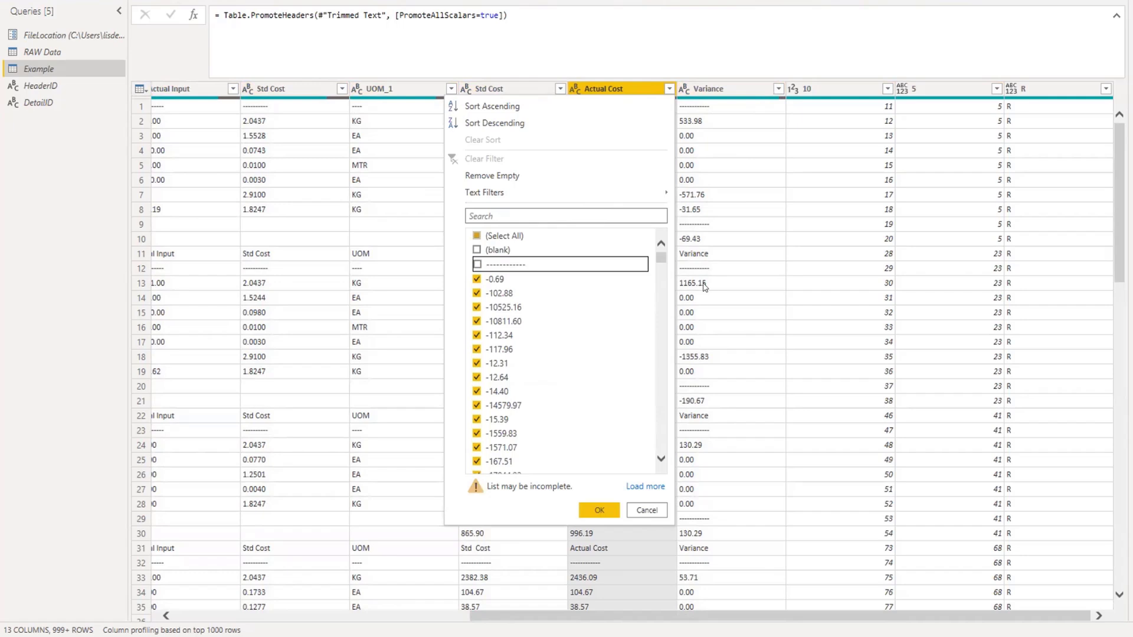
drag(671, 261, 675, 470)
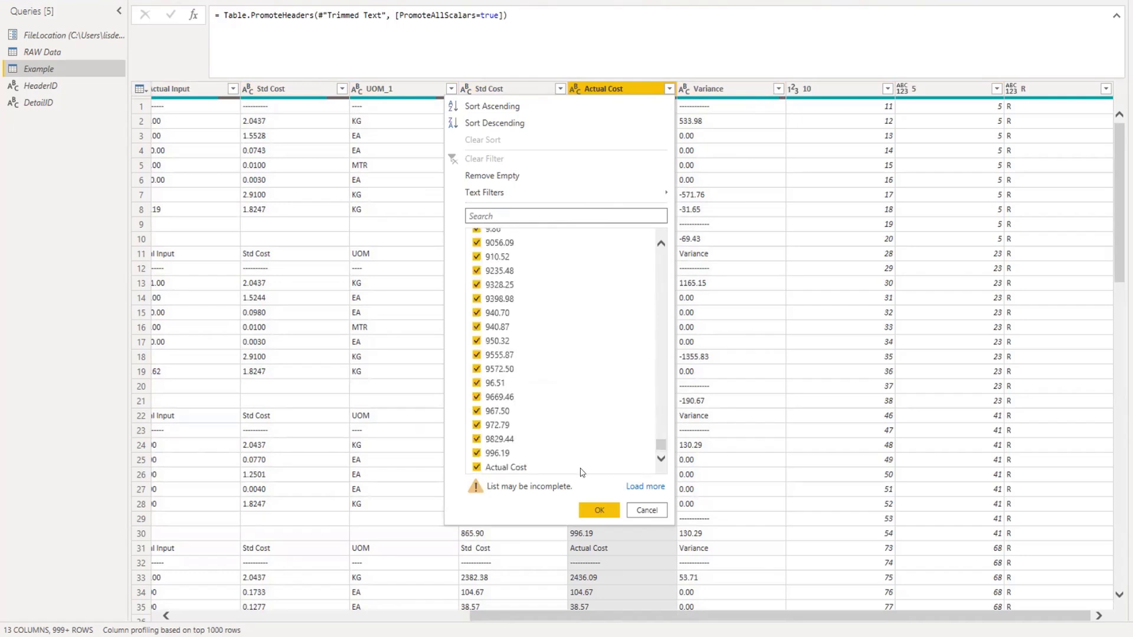
click(477, 468)
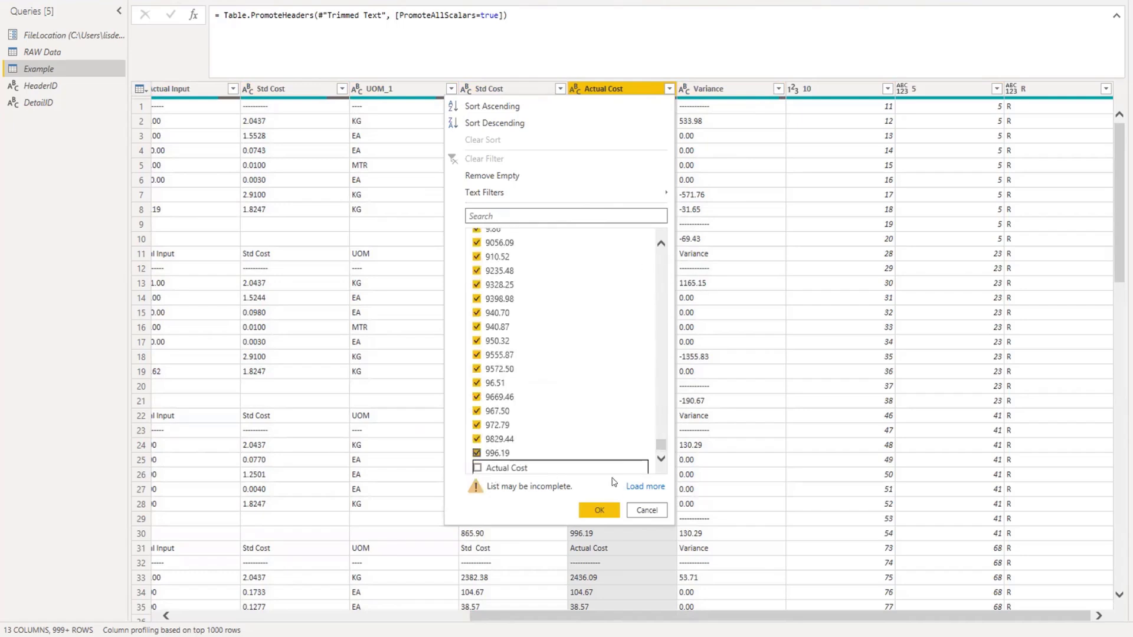
click(600, 510)
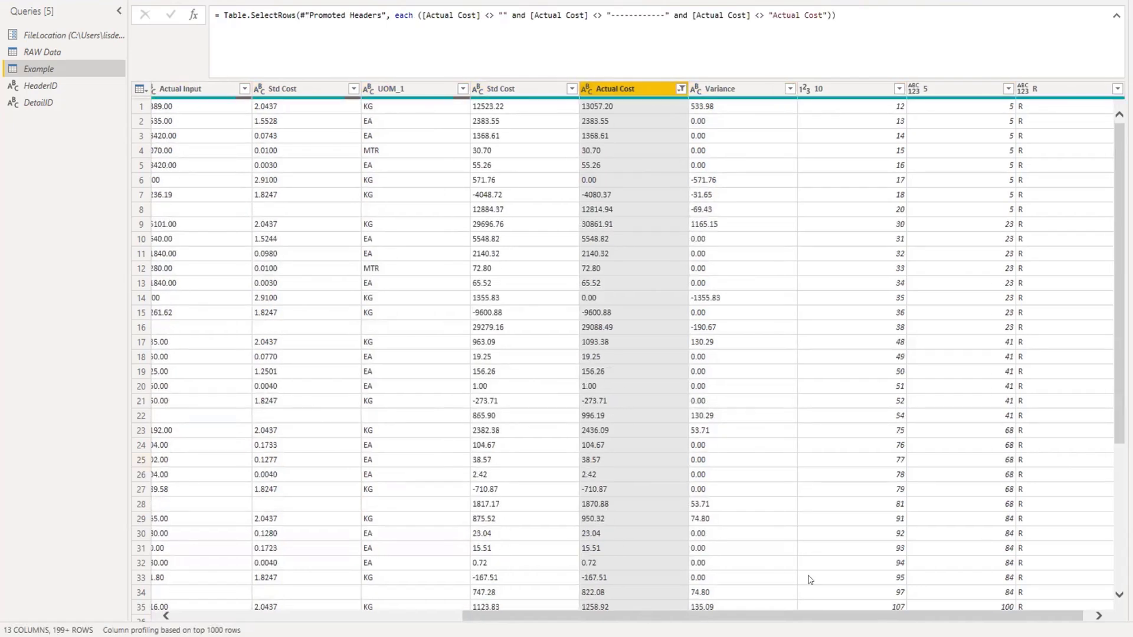
Remove the columns named 10 and R from the filtered detail table.
click(845, 90)
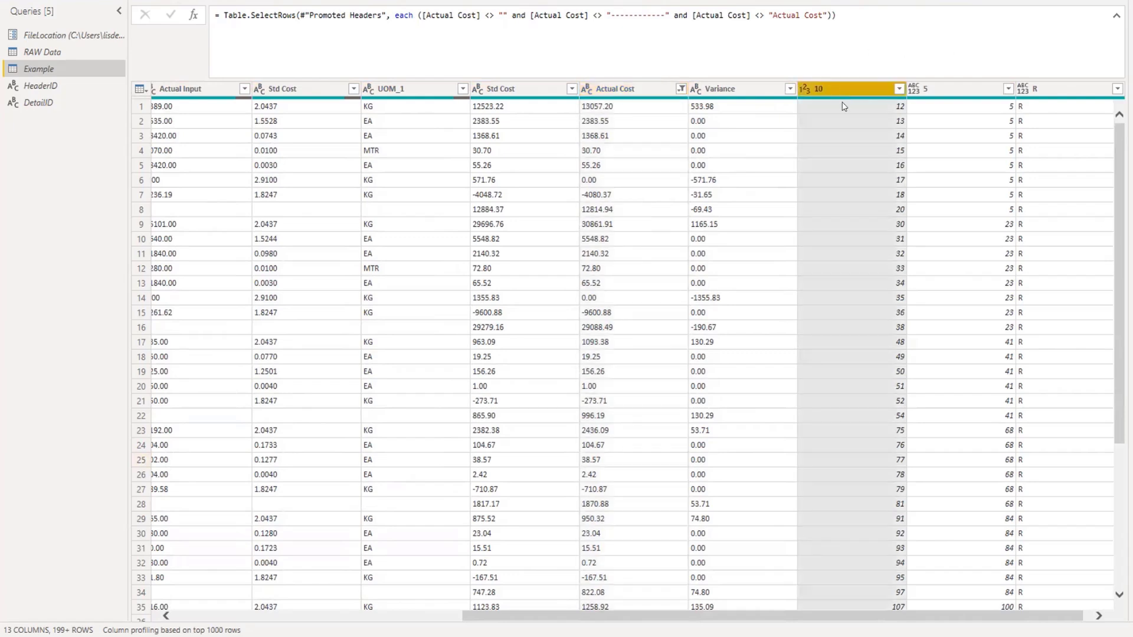
ctrl+click(1058, 88)
right_click(1049, 91)
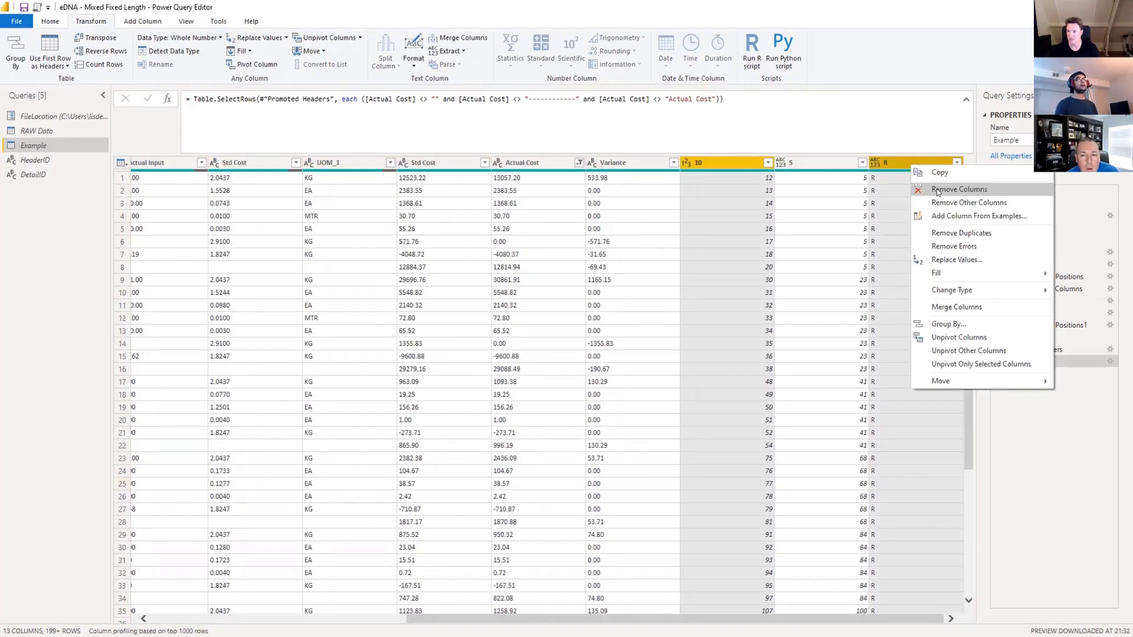
click(1085, 120)
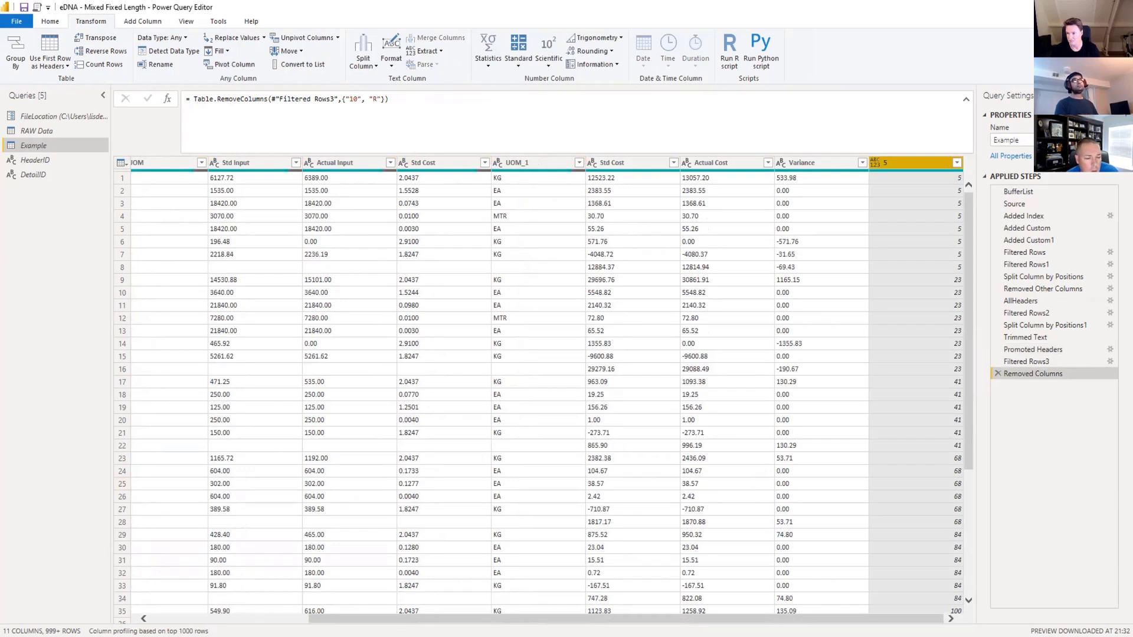
Rename the Removed Columns step as AllDetails.
right_click(1042, 376)
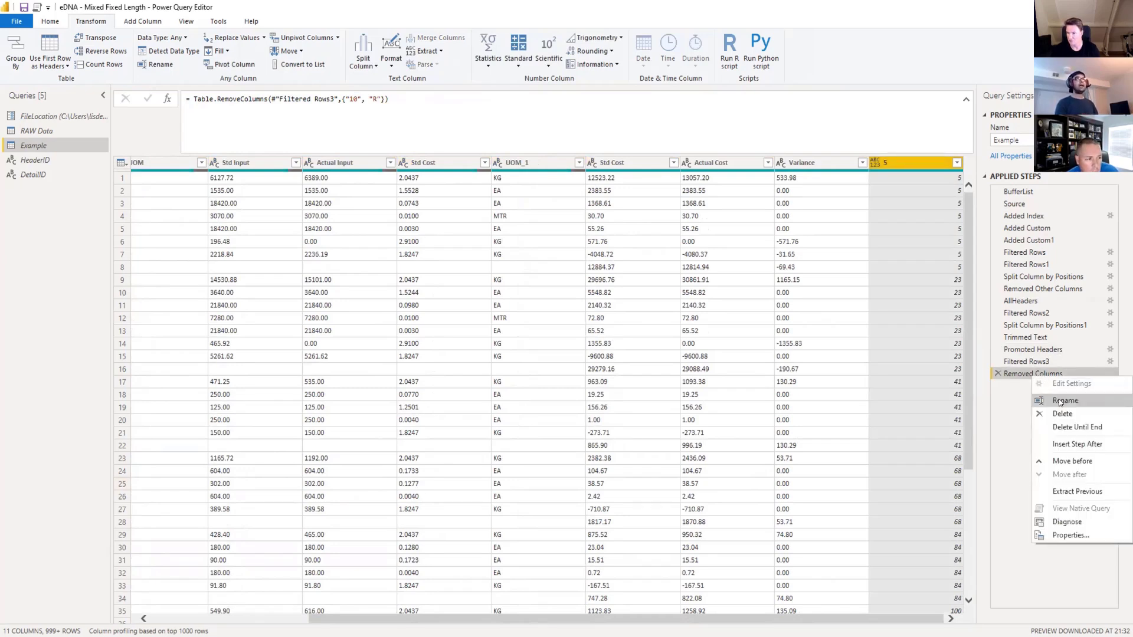
click(1059, 399)
text(All)
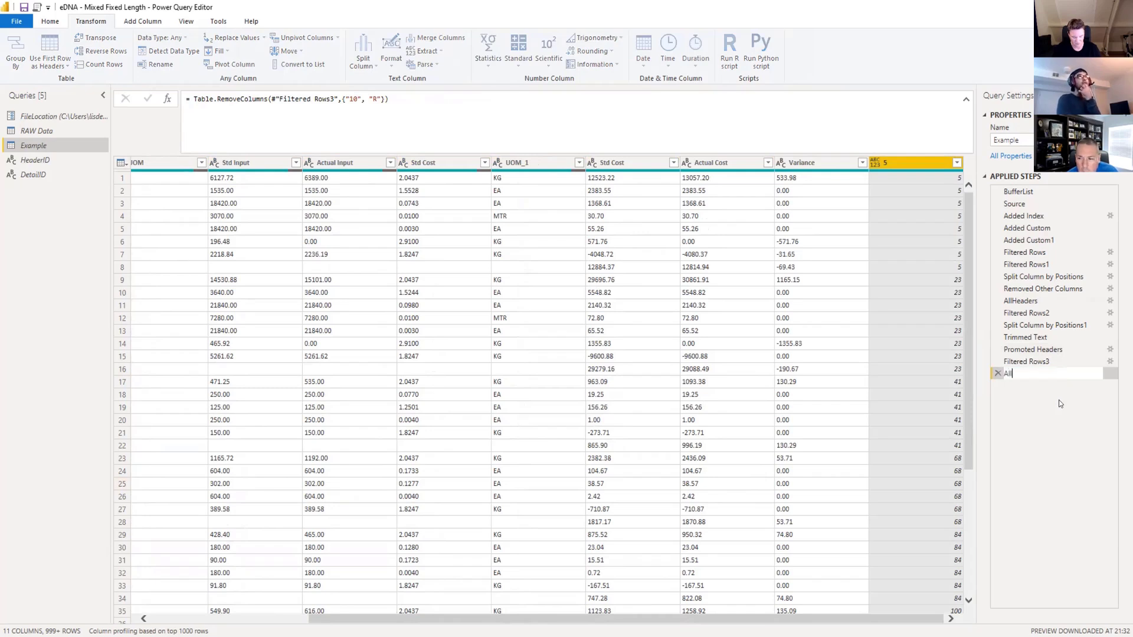
text(Details)
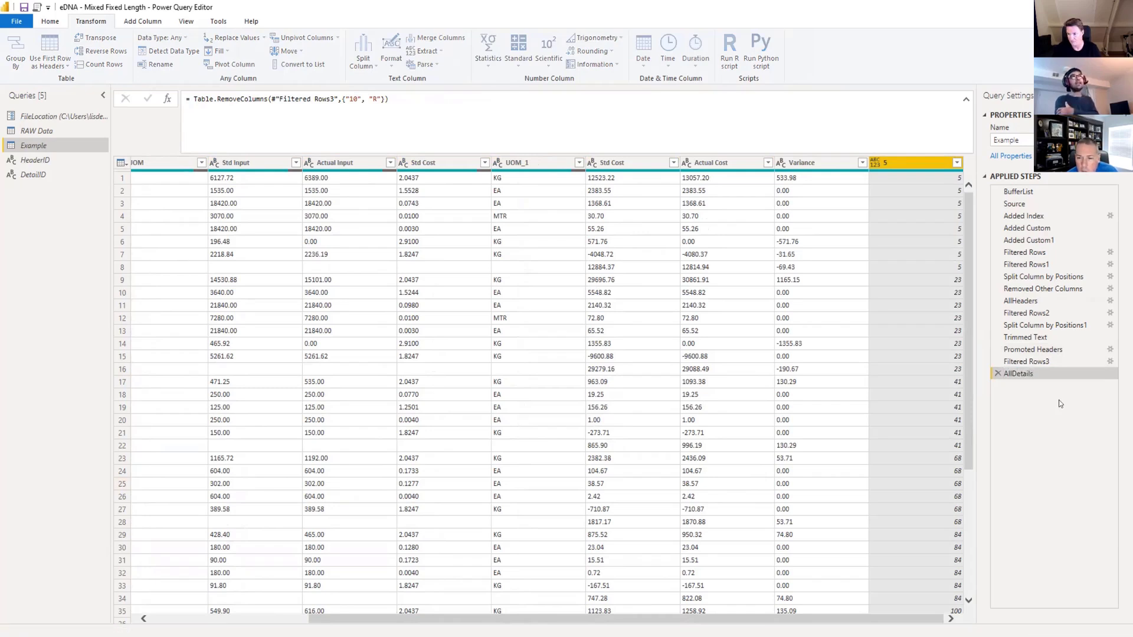
key(Return)
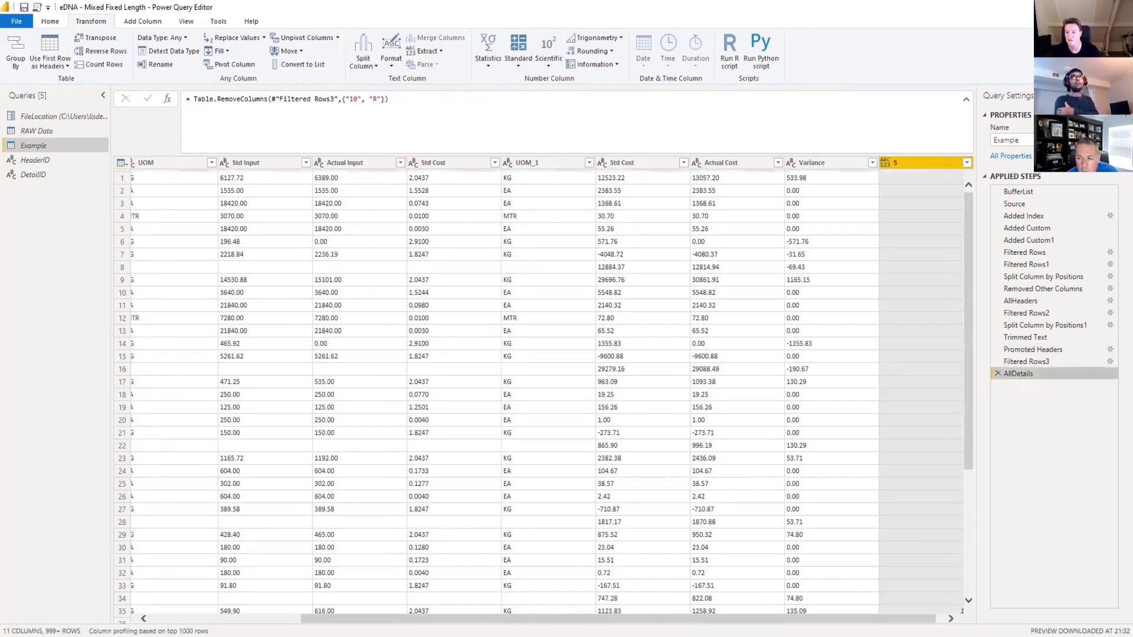
Merge the Example query with itself, matching column 5 in both tables with a Left Outer join.
drag(548, 619, 398, 617)
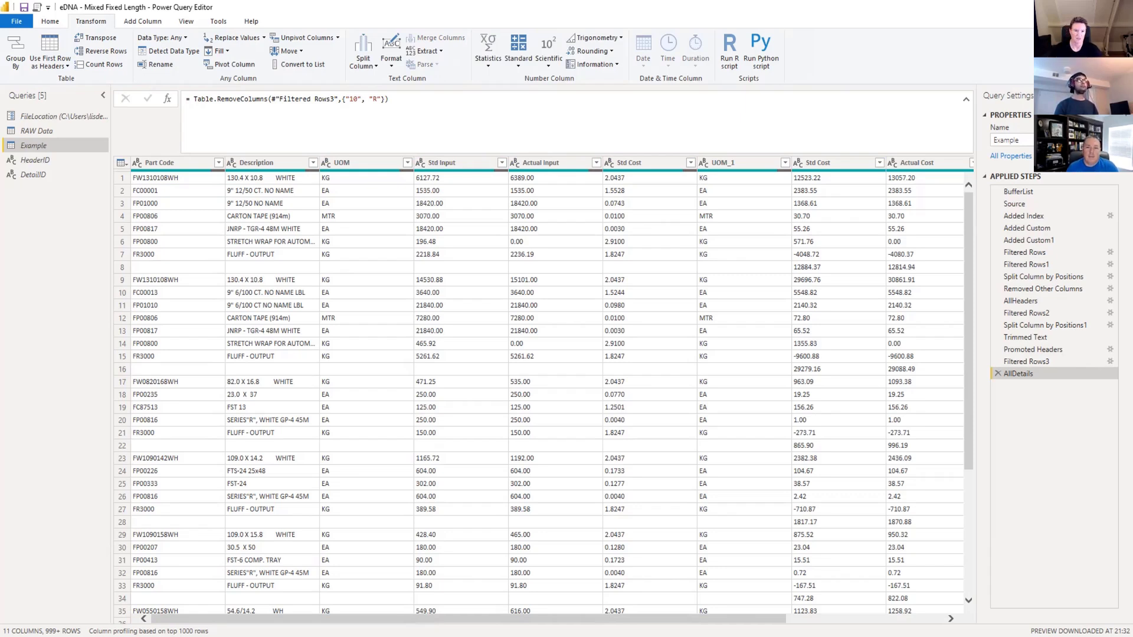
click(46, 22)
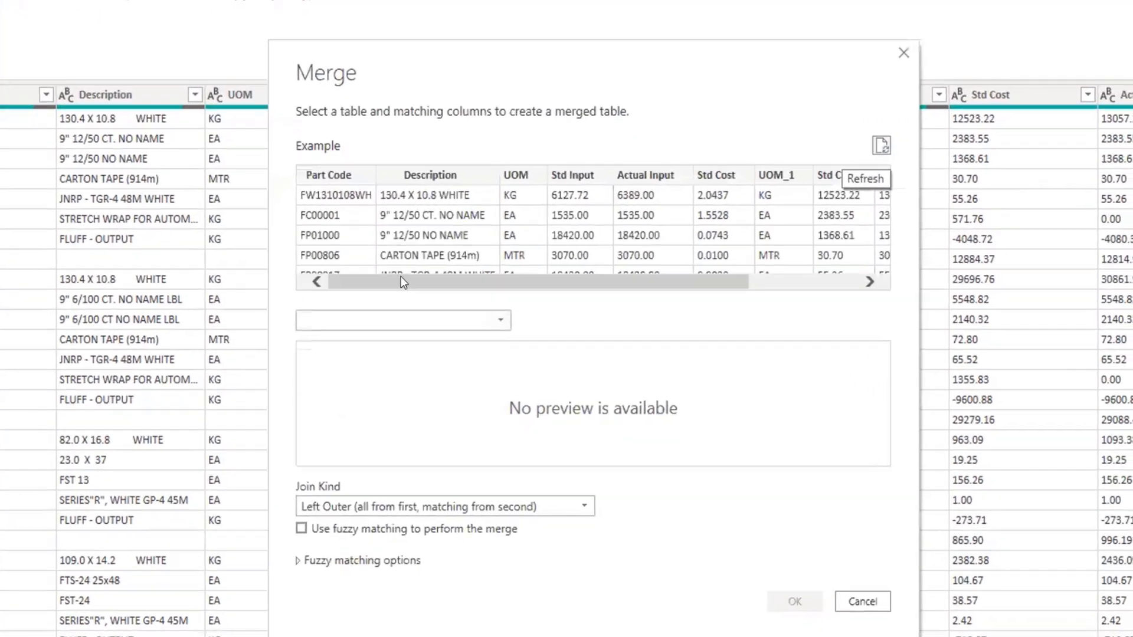
drag(401, 276, 642, 260)
click(864, 149)
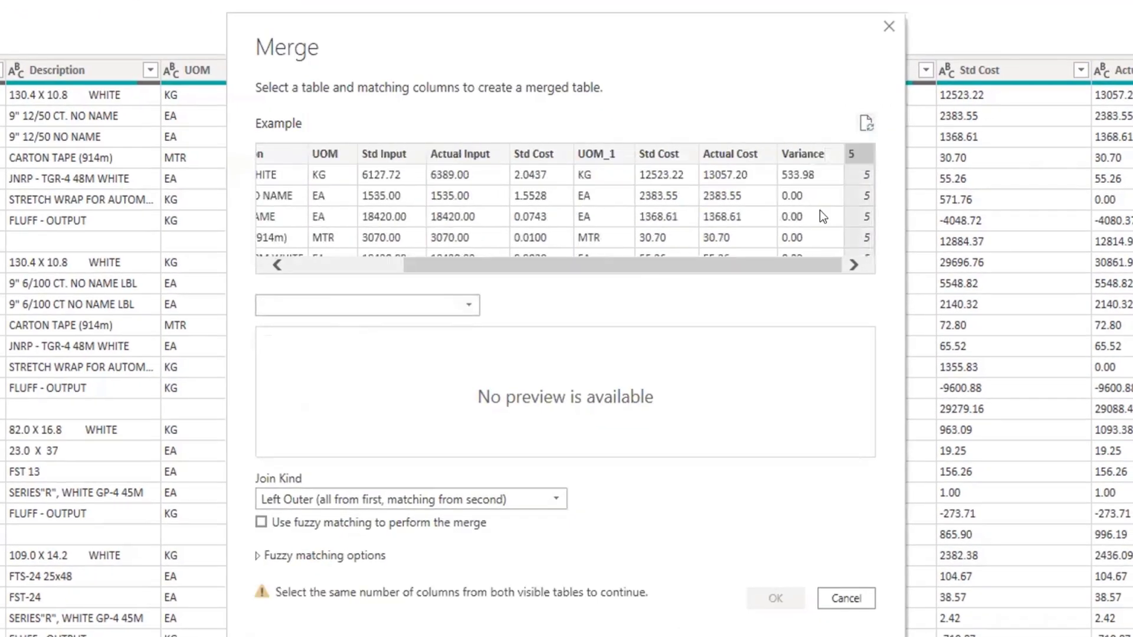
click(468, 303)
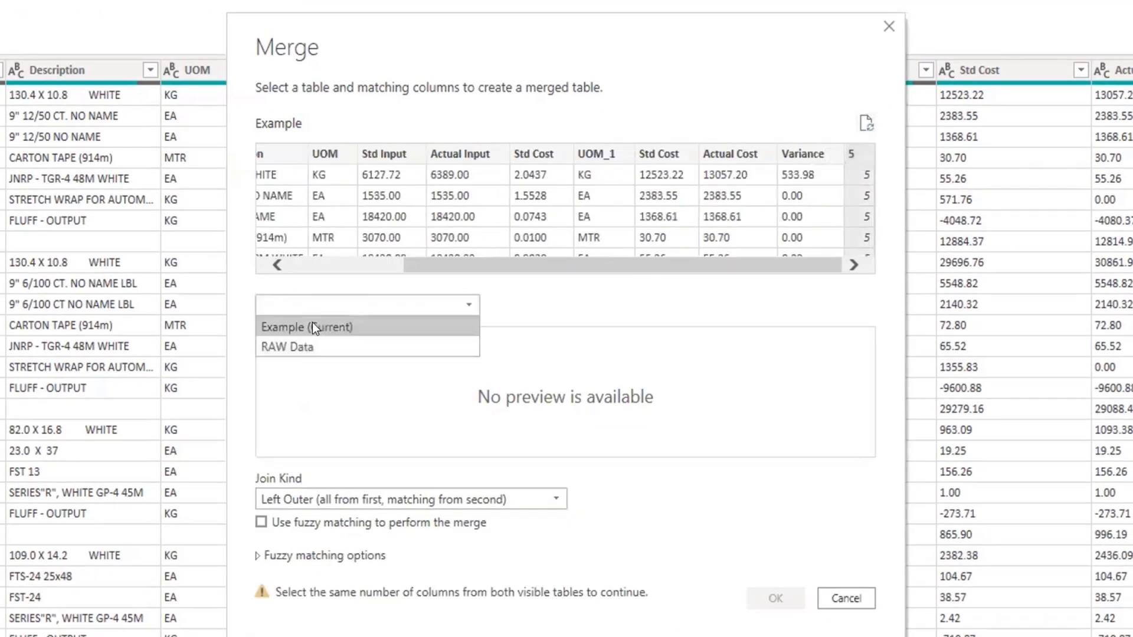
click(313, 327)
drag(534, 447, 785, 441)
click(853, 335)
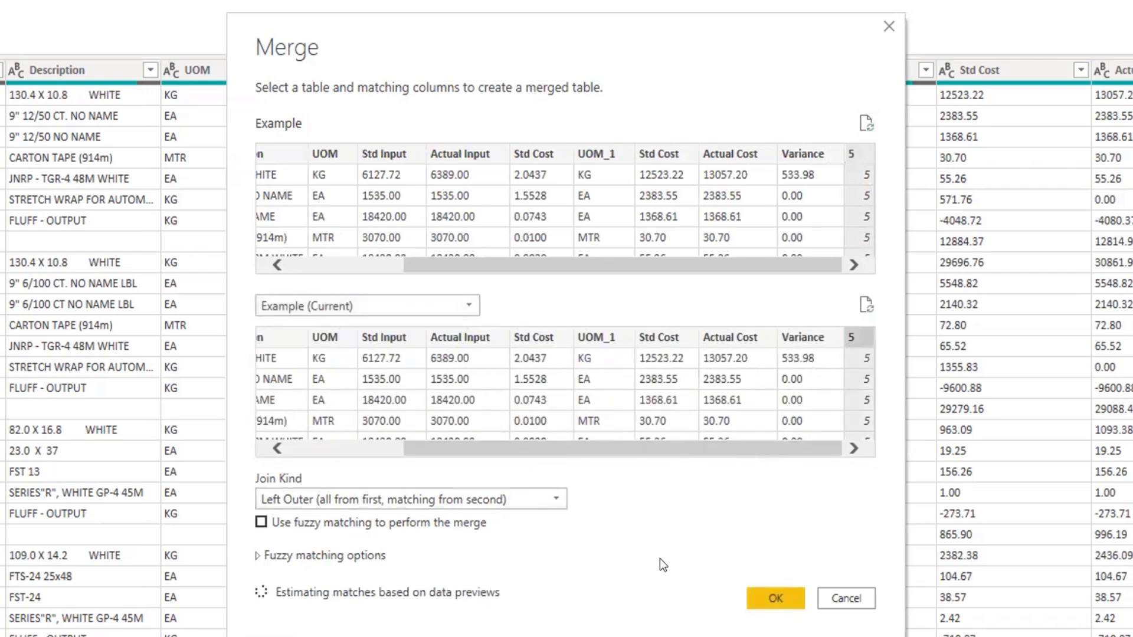
click(770, 597)
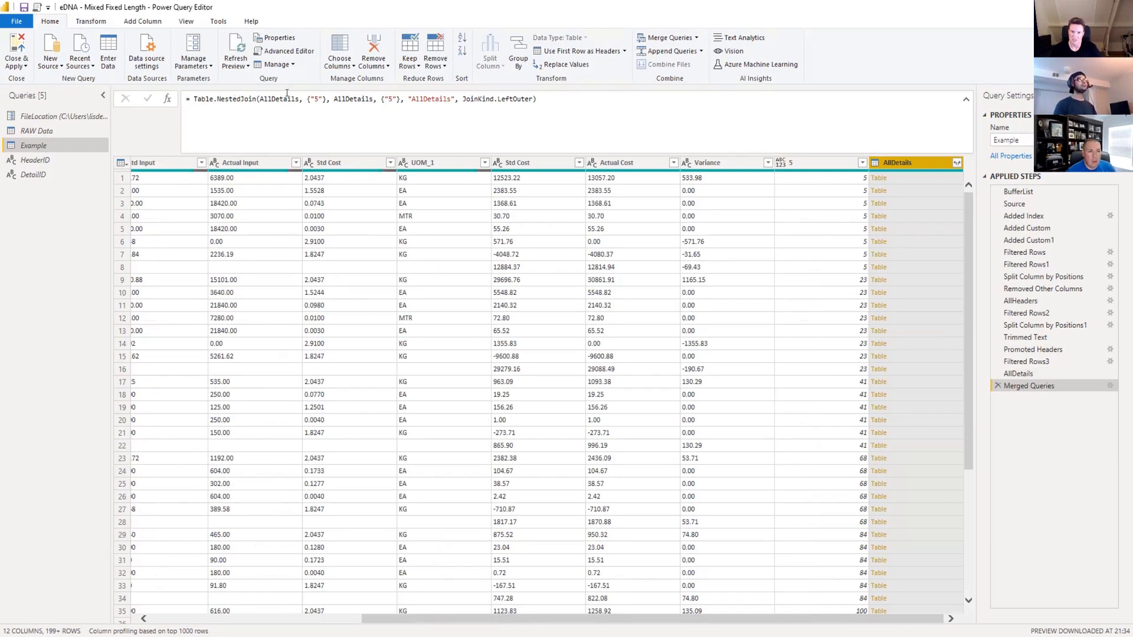
In the merge formula, replace the first table with AllHeaders and its key column with "Header".
double_click(282, 99)
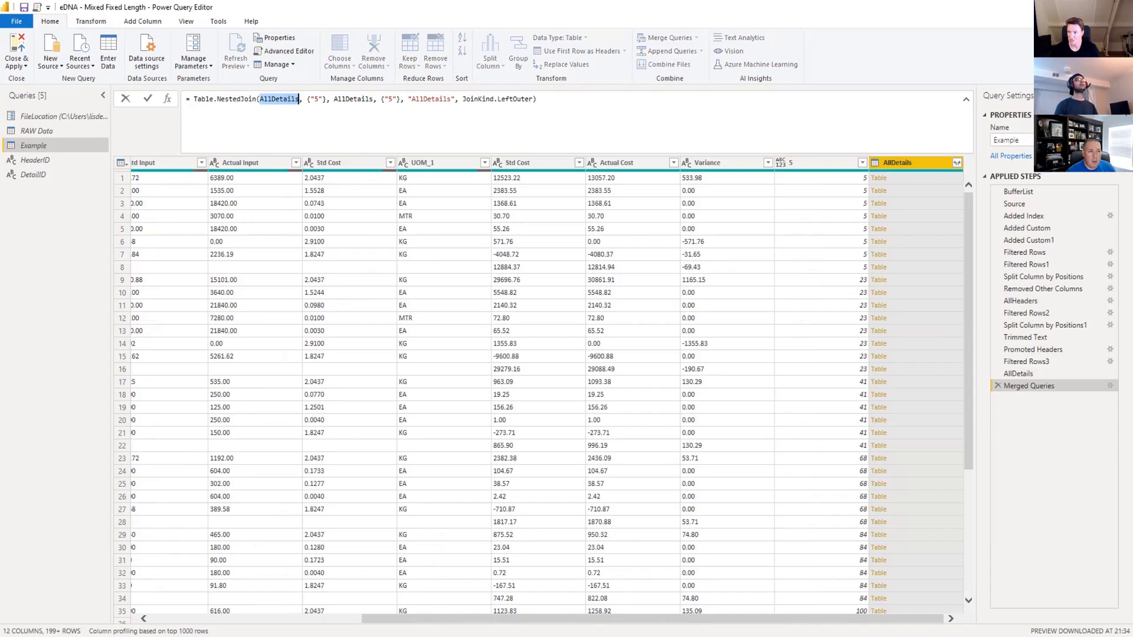
click(1062, 302)
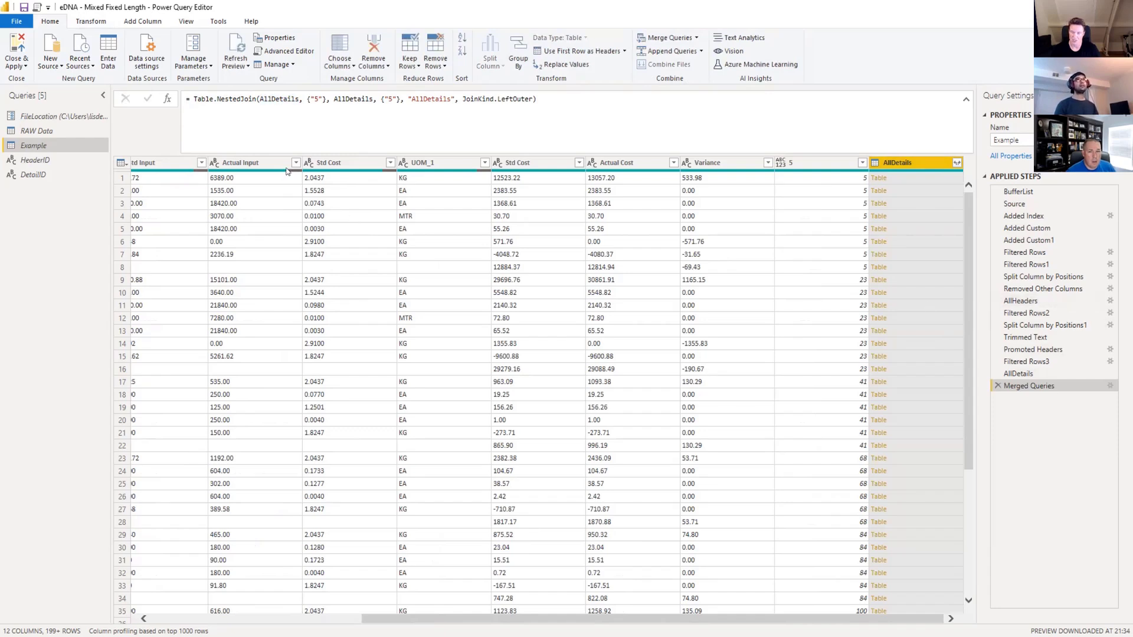
double_click(293, 100)
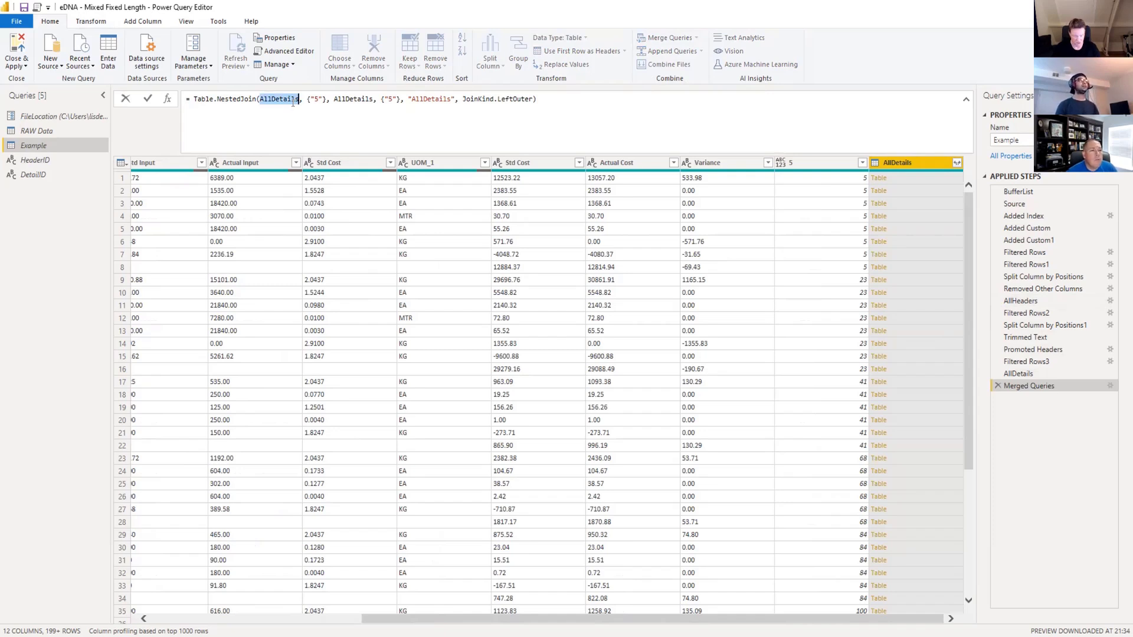
text(All)
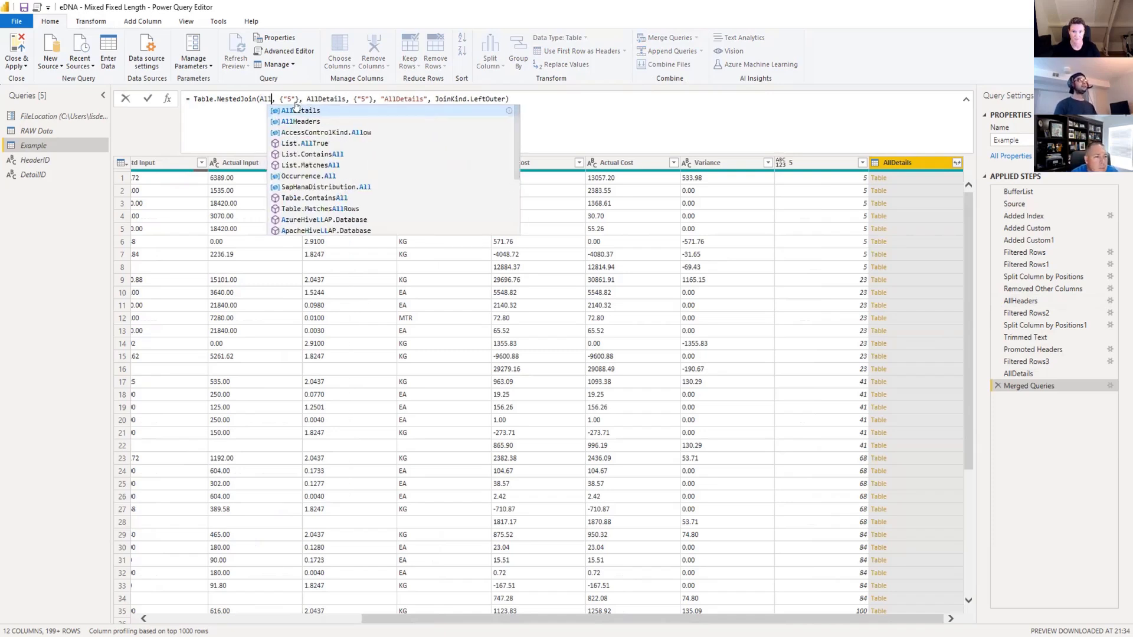
key(Down)
key(Tab)
key(Right)
key(Right)
key(Right)
key(Right)
key(shift+Right)
text(Header)
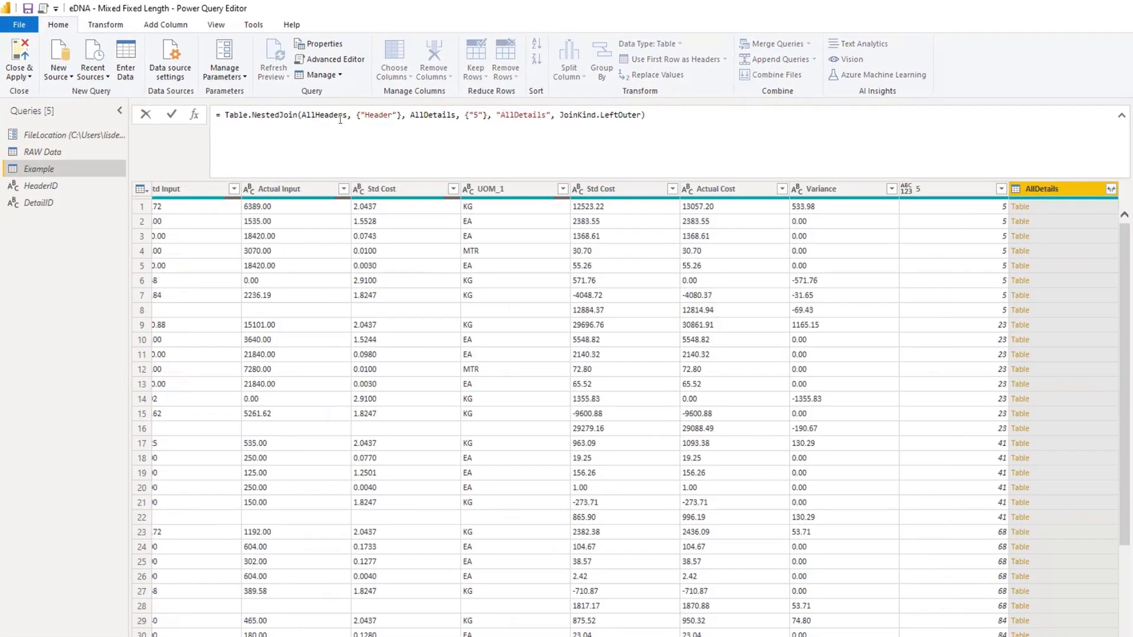
Rename the nested table column in the merge formula to "Temp" and apply the edited formula.
key(Right)
key(Right)
key(Right)
key(Right)
double_click(531, 115)
text(Temp)
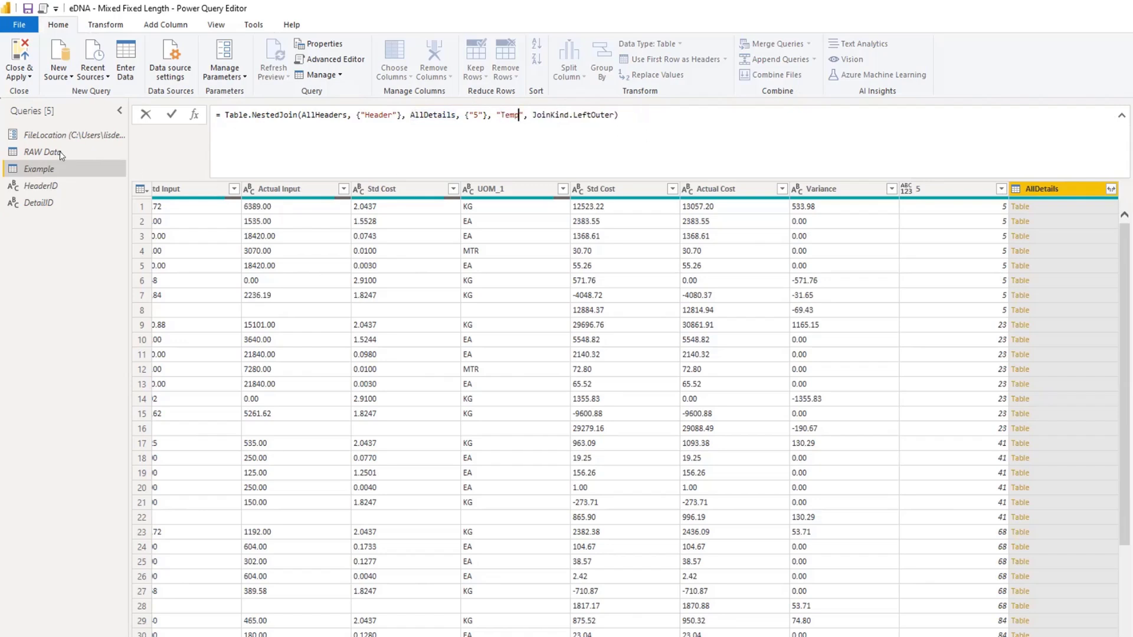
click(171, 115)
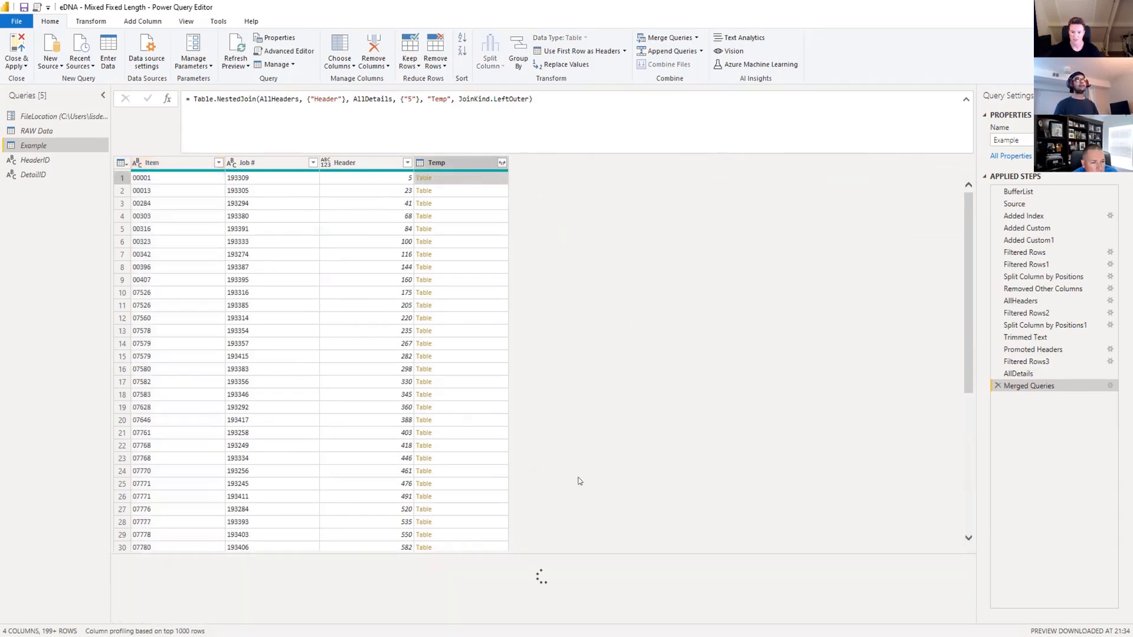
Preview the nested detail tables and expand Temp into all columns except 5, without the original column name as prefix.
drag(571, 551, 571, 352)
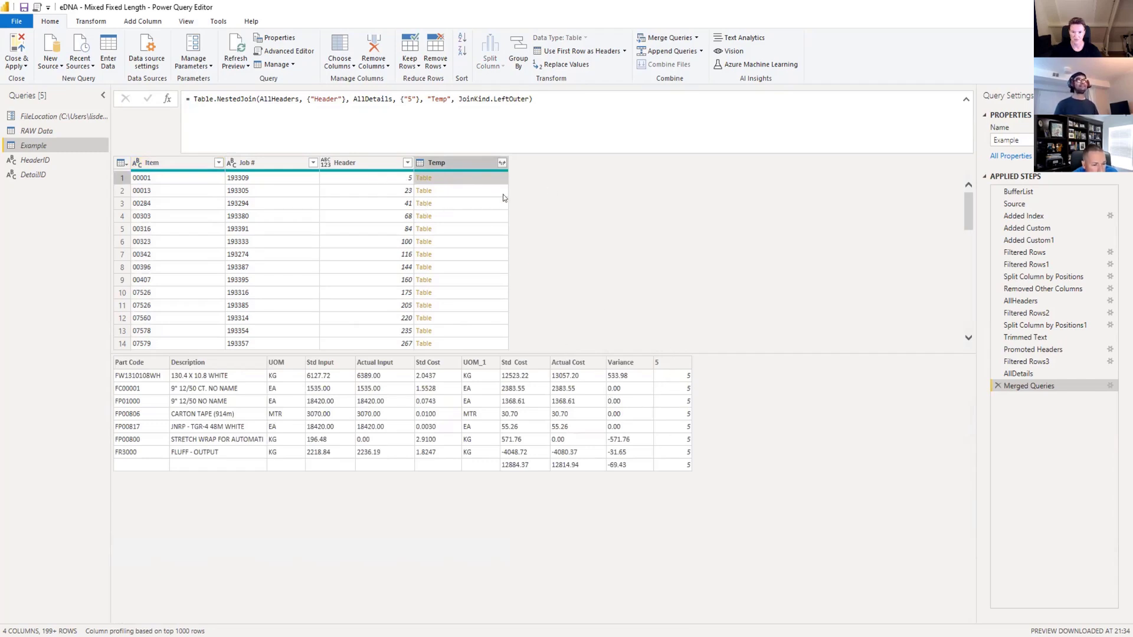
click(483, 192)
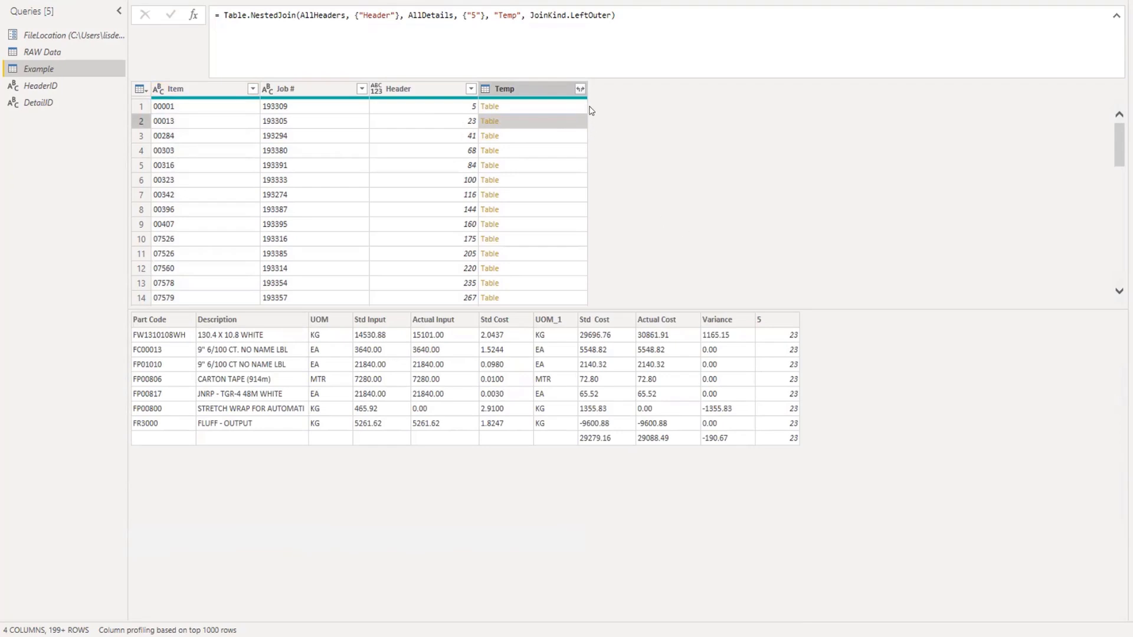
click(580, 89)
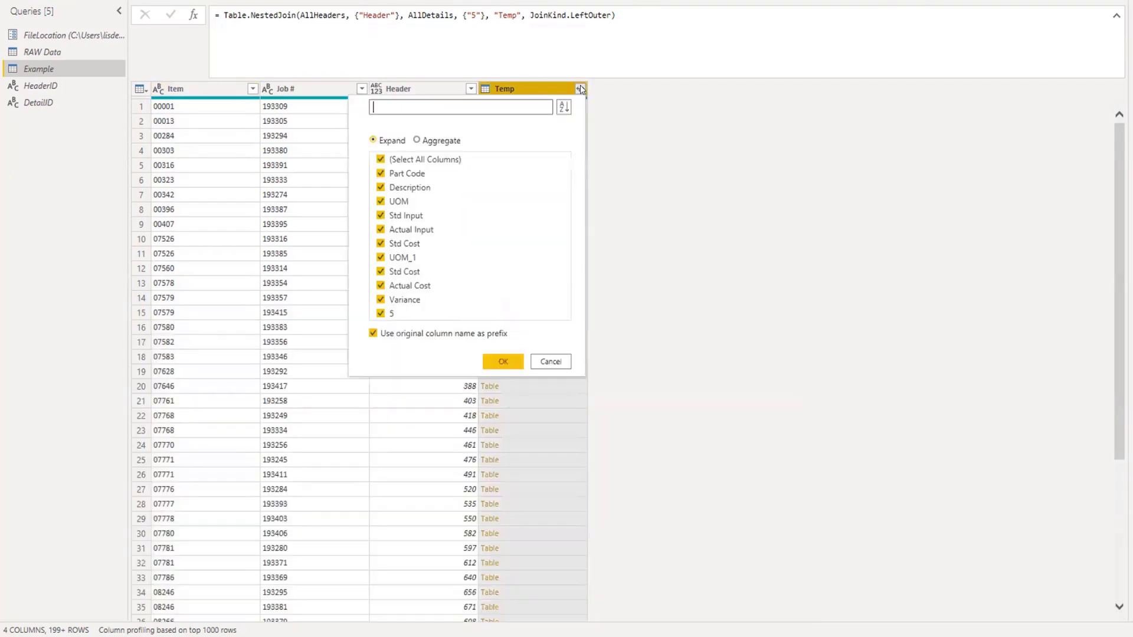
click(373, 333)
click(393, 312)
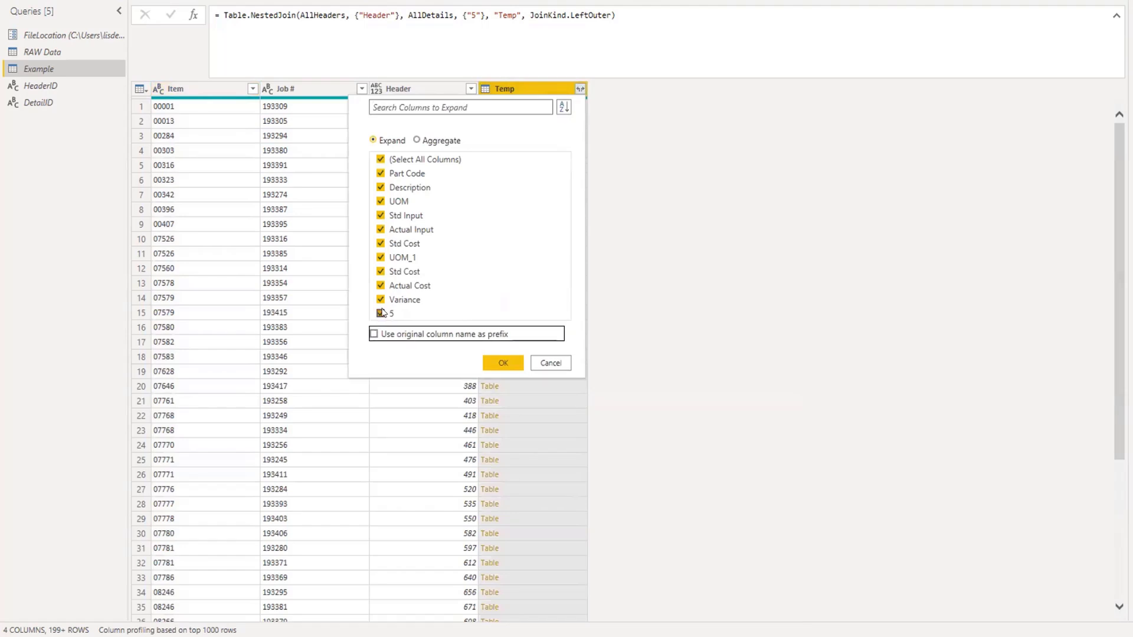
click(507, 361)
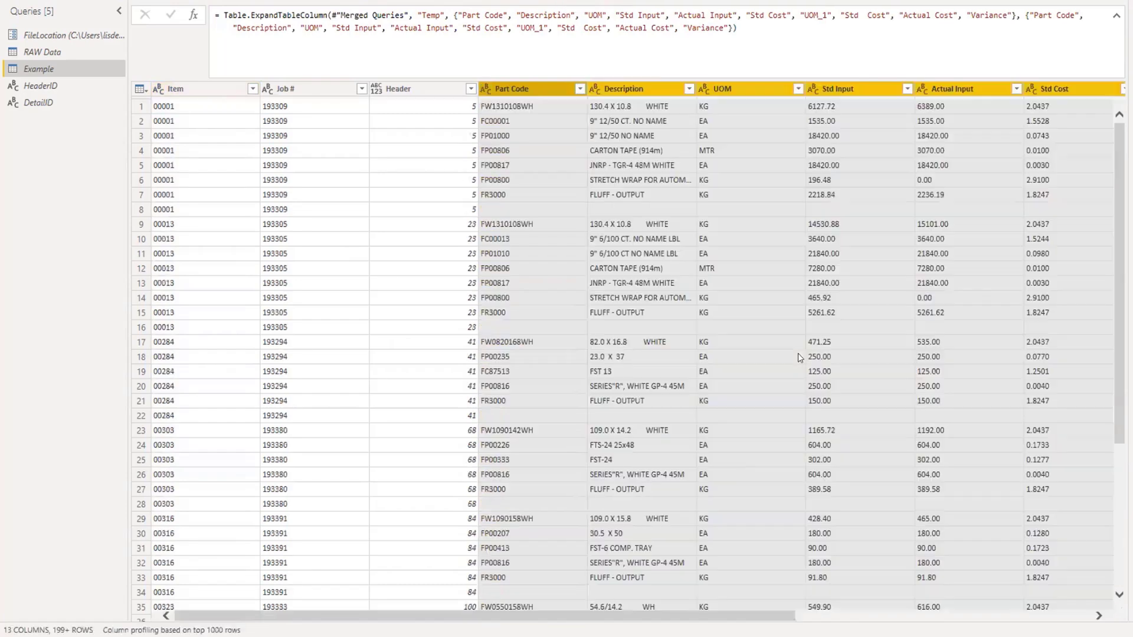
Remove the Header column from the expanded table and check the remaining columns through Variance.
click(429, 88)
right_click(416, 87)
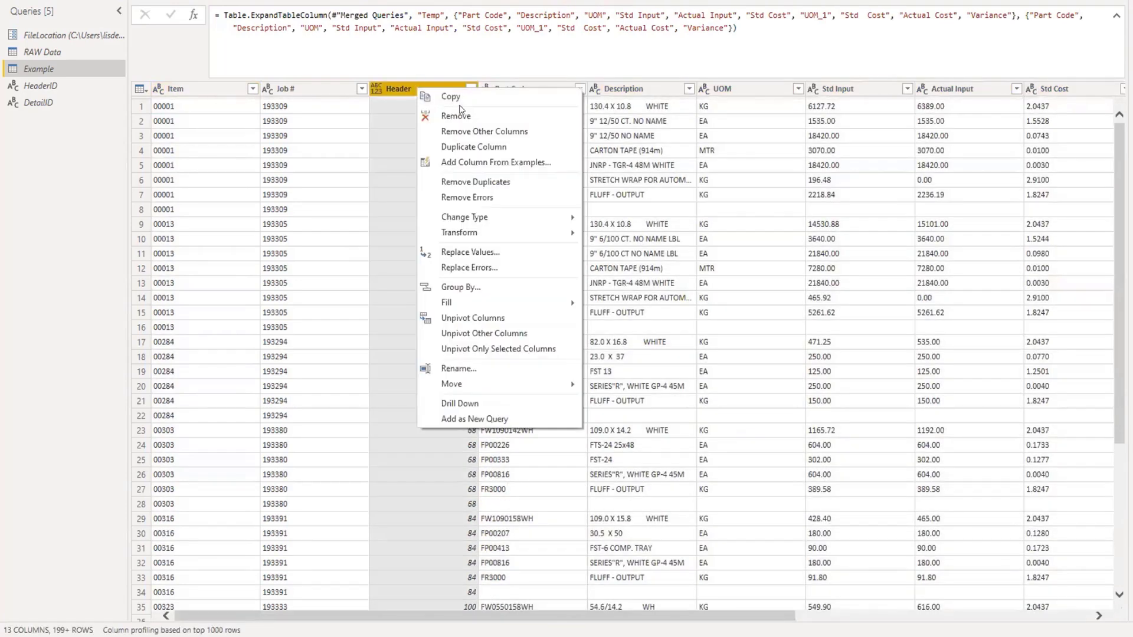
click(456, 116)
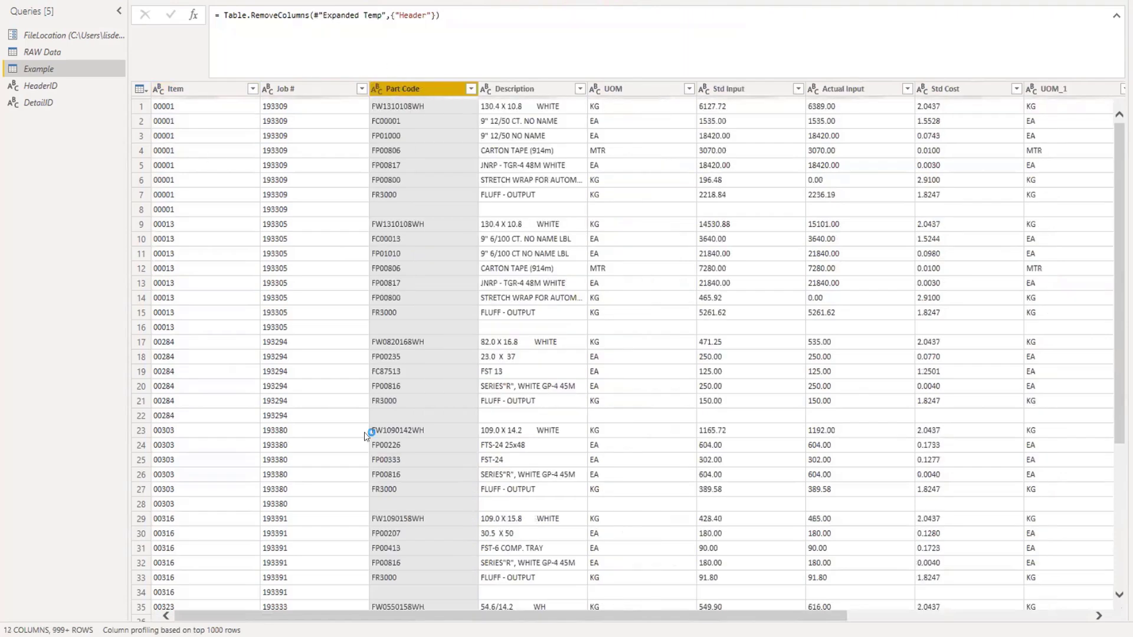
drag(473, 617, 734, 616)
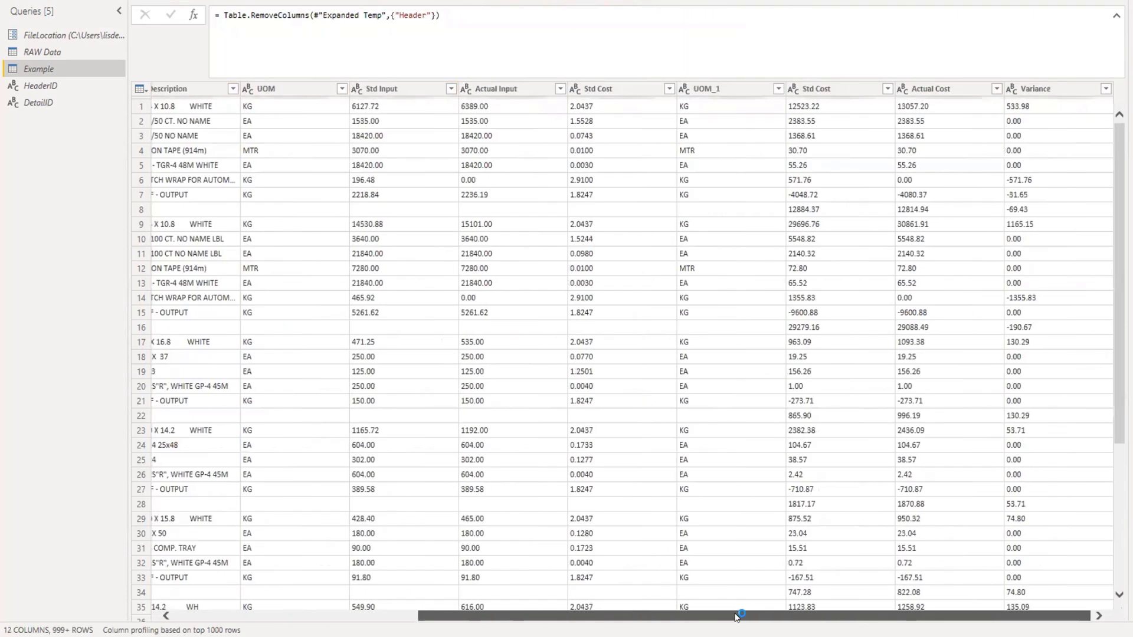
drag(648, 619, 738, 618)
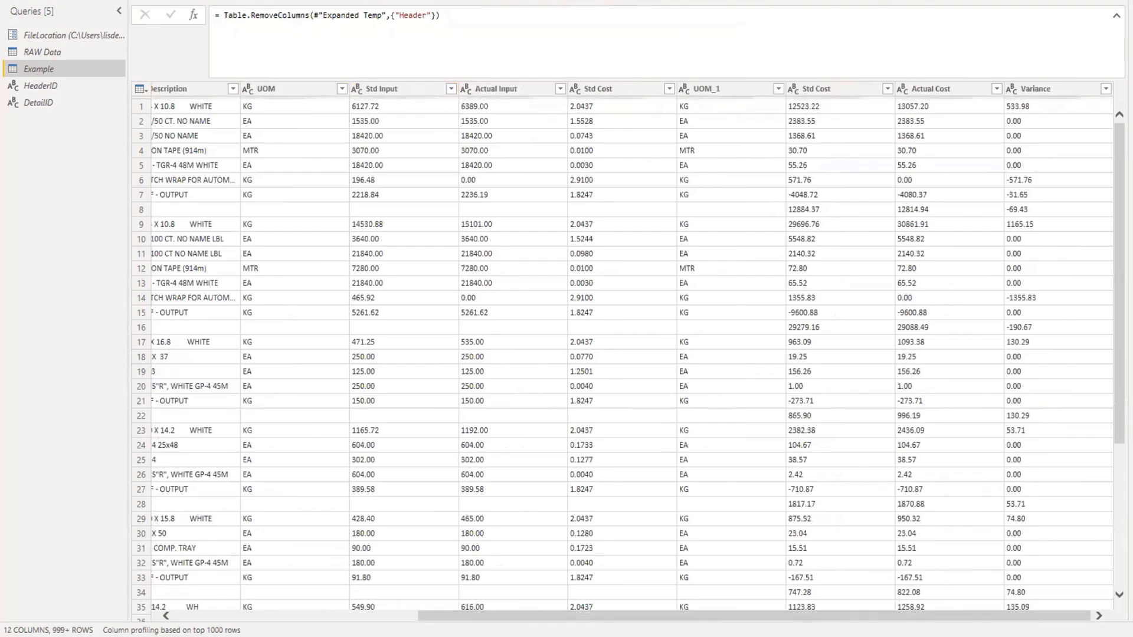